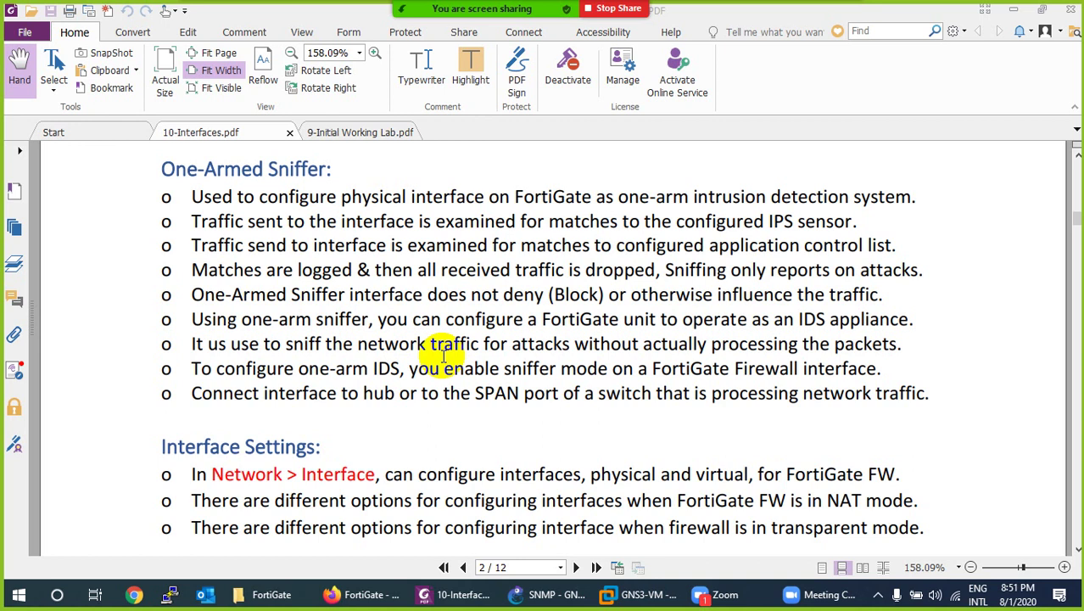
Switch from the 10-Interfaces.pdf slides to the SNMP project in GNS3.
{"action": "left_click", "coordinate": [519, 587]}
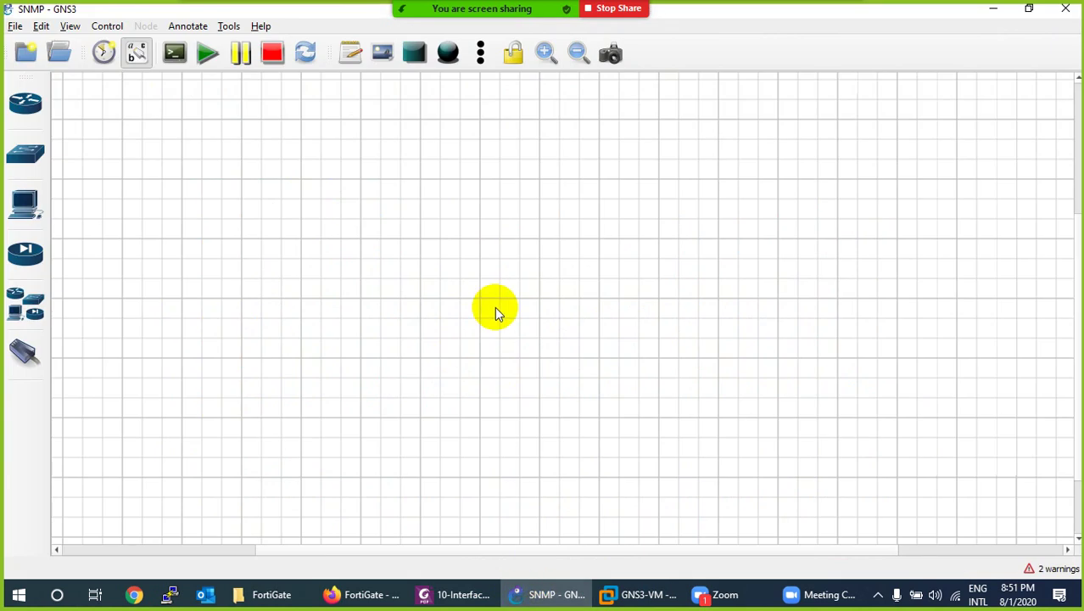
Place switch S1 and a webterm end device PC1 on the canvas.
{"action": "left_click", "coordinate": [26, 161]}
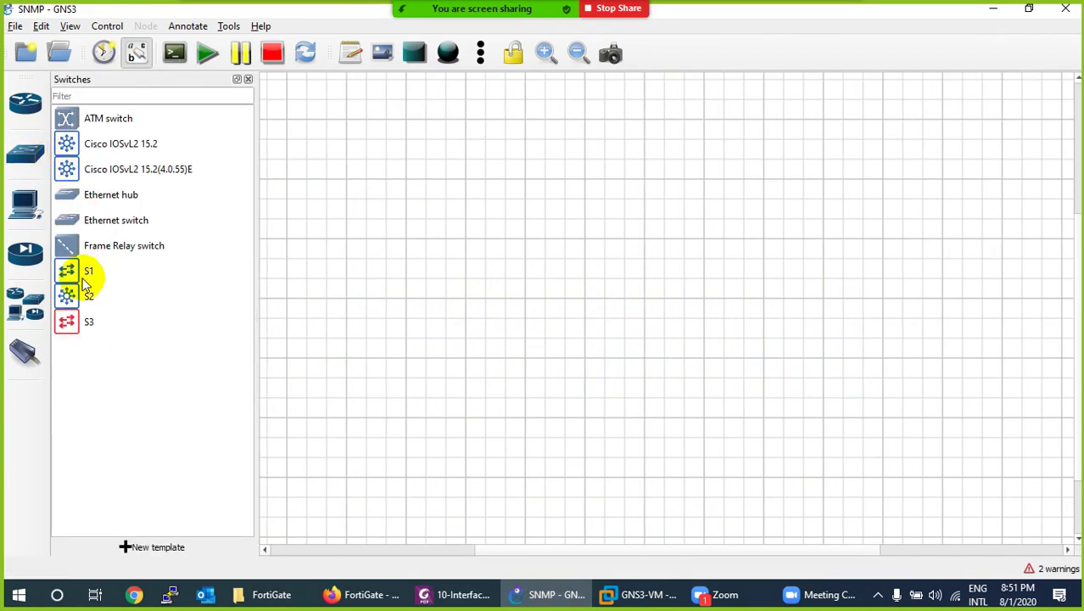
{"action": "left_click_drag", "start_coordinate": [88, 276], "coordinate": [556, 217]}
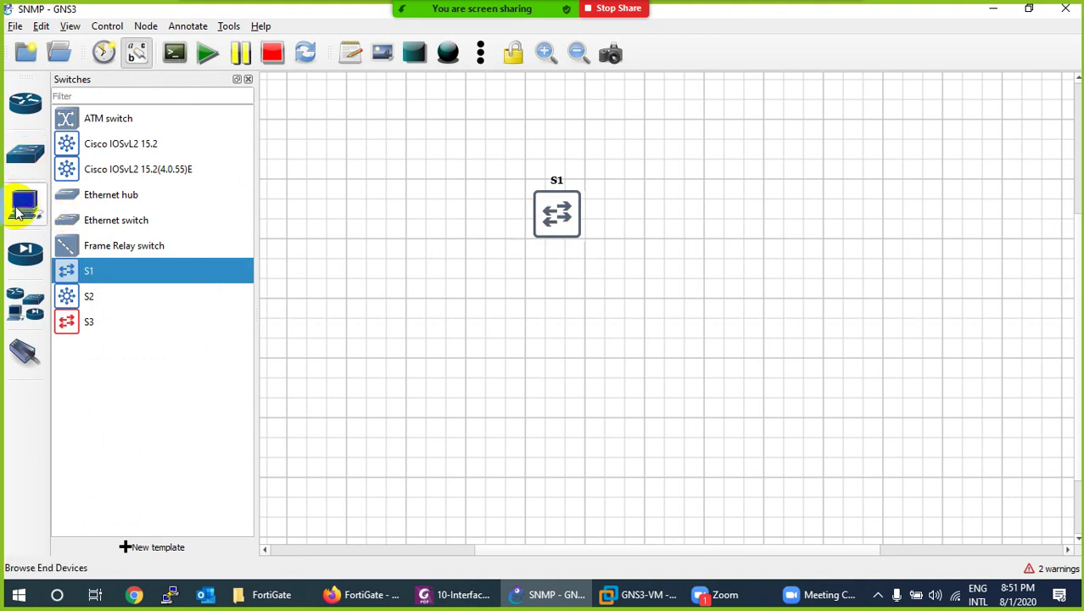
{"action": "left_click", "coordinate": [22, 210]}
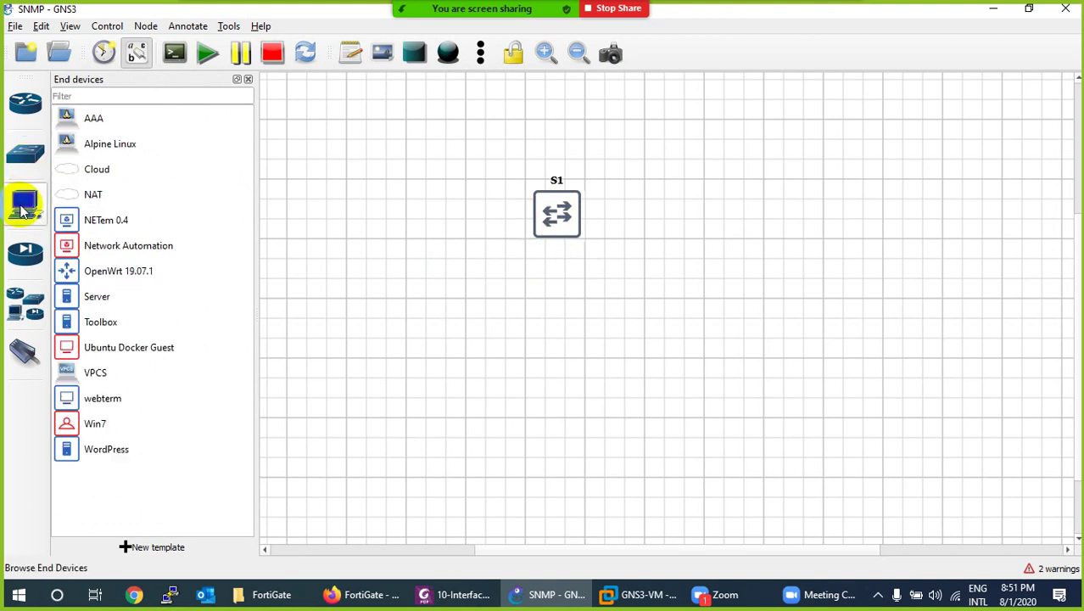
{"action": "left_click_drag", "start_coordinate": [98, 398], "coordinate": [379, 229]}
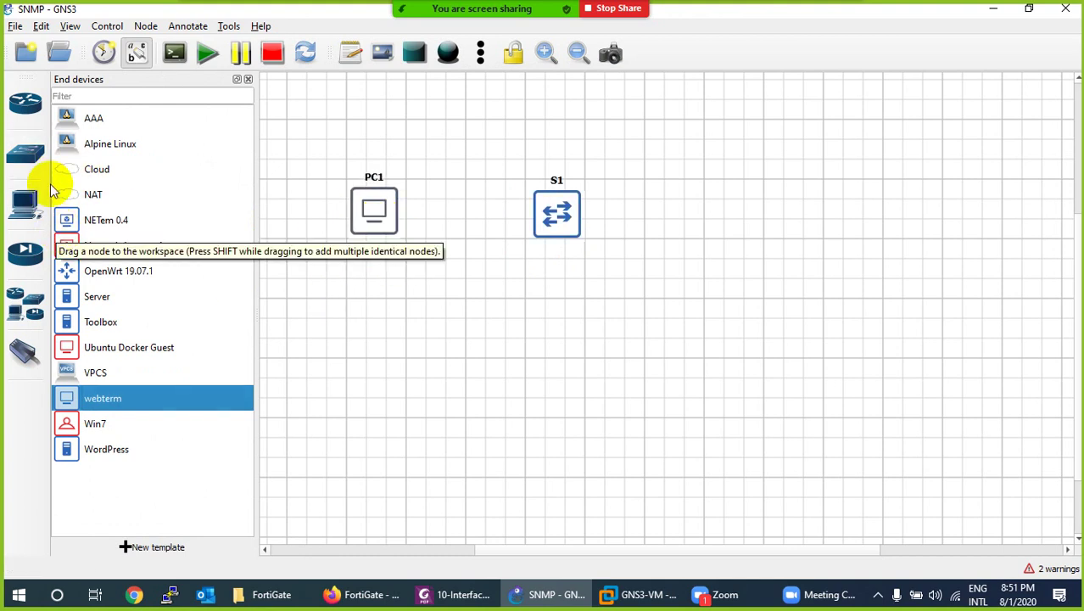
Add a NAT cloud to the right of S1 and rename it Internet.
{"action": "left_click_drag", "start_coordinate": [87, 197], "coordinate": [770, 219]}
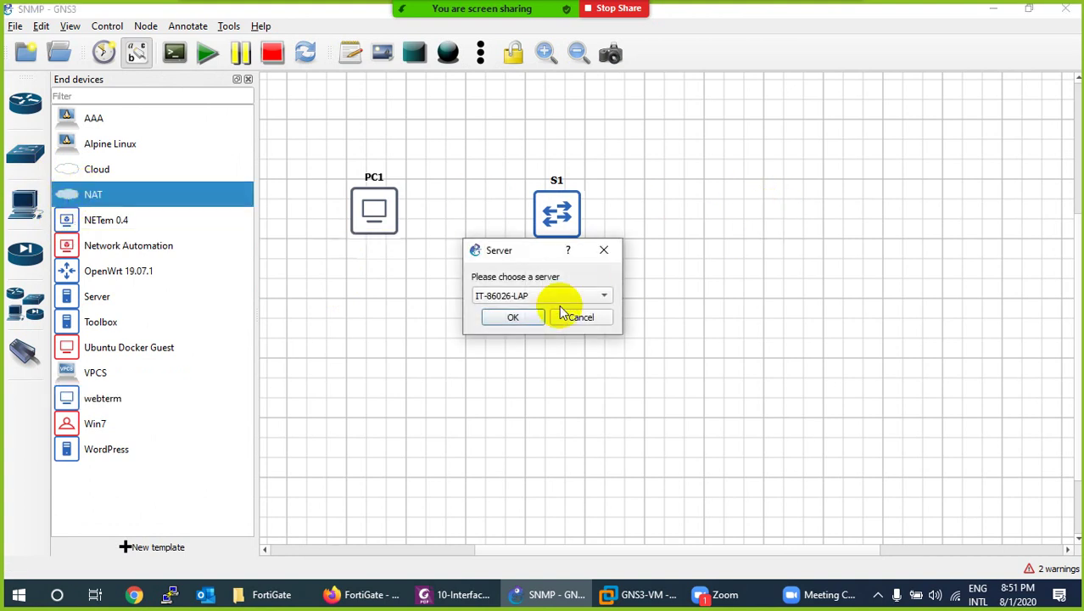
{"action": "left_click", "coordinate": [534, 320]}
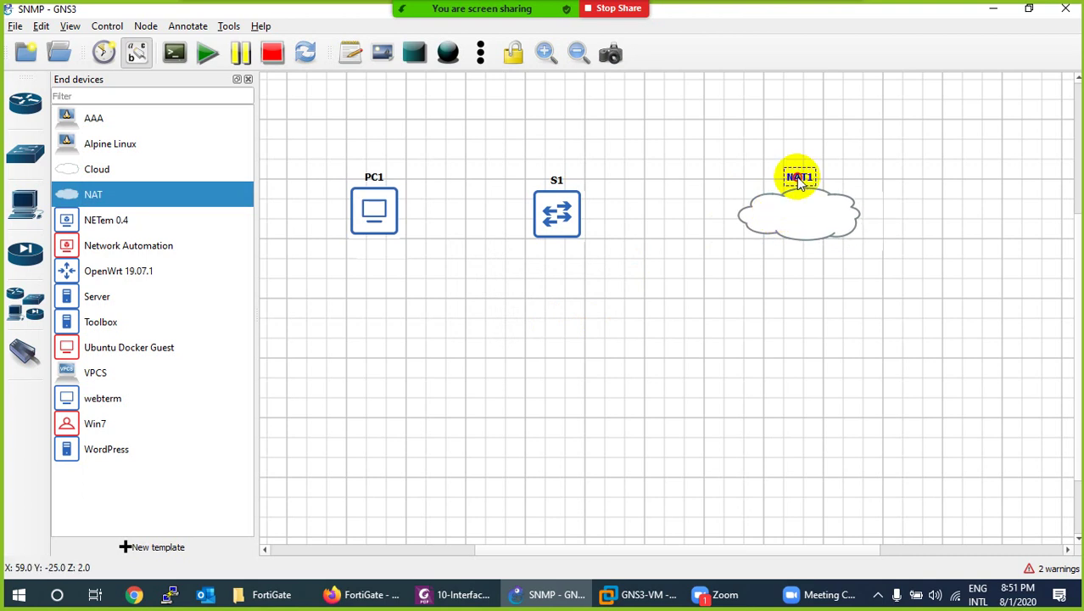
{"action": "double_click", "coordinate": [798, 178]}
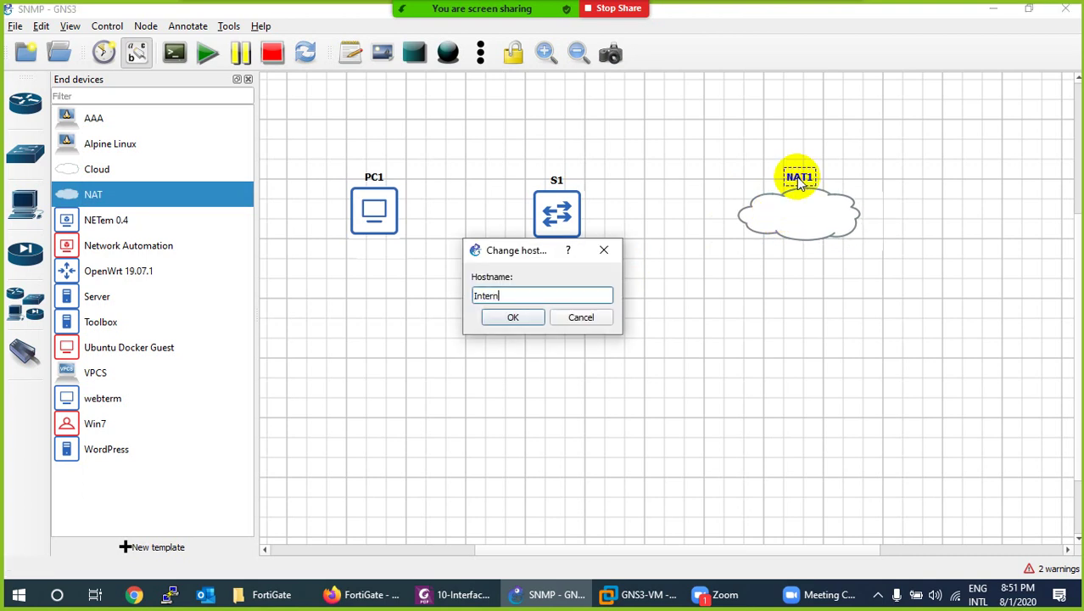
{"action": "left_click", "coordinate": [511, 318]}
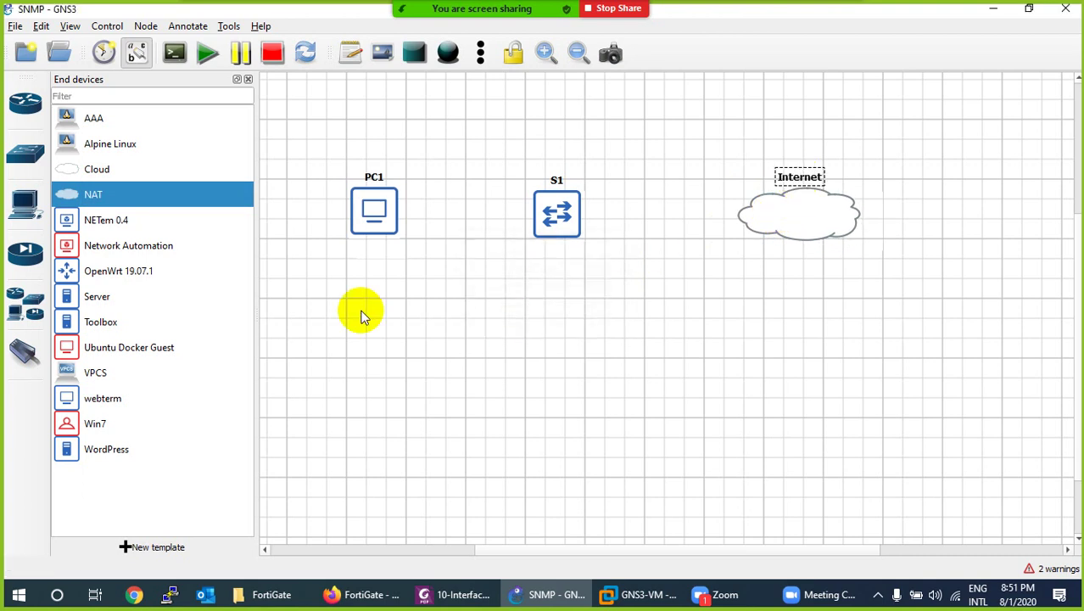
Place a FortiGate 6.2.4 node FG1 below switch S1.
{"action": "left_click", "coordinate": [24, 250]}
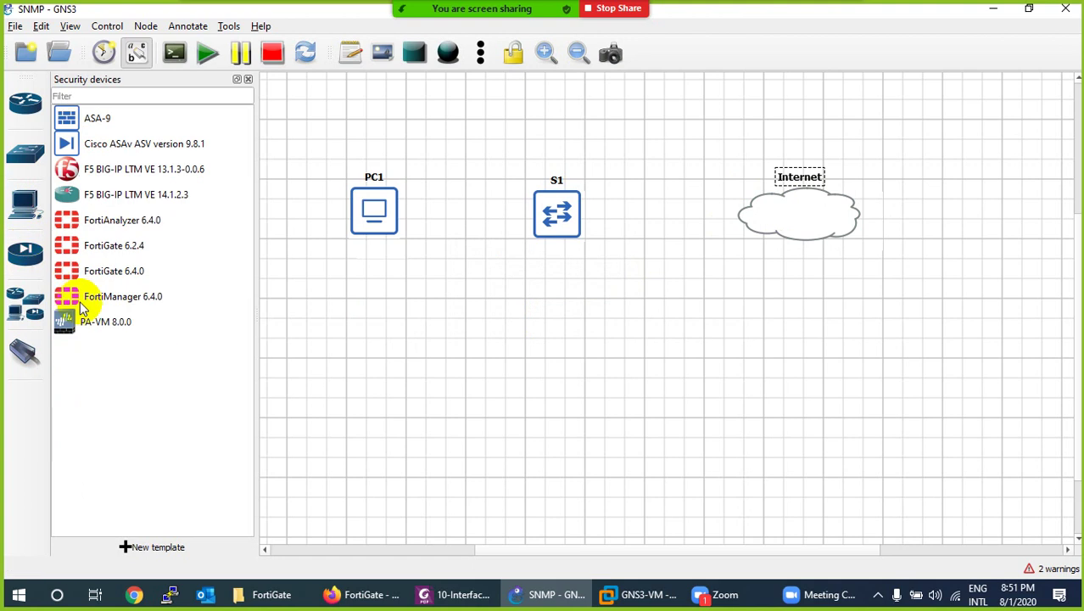
{"action": "left_click_drag", "start_coordinate": [102, 248], "coordinate": [534, 381]}
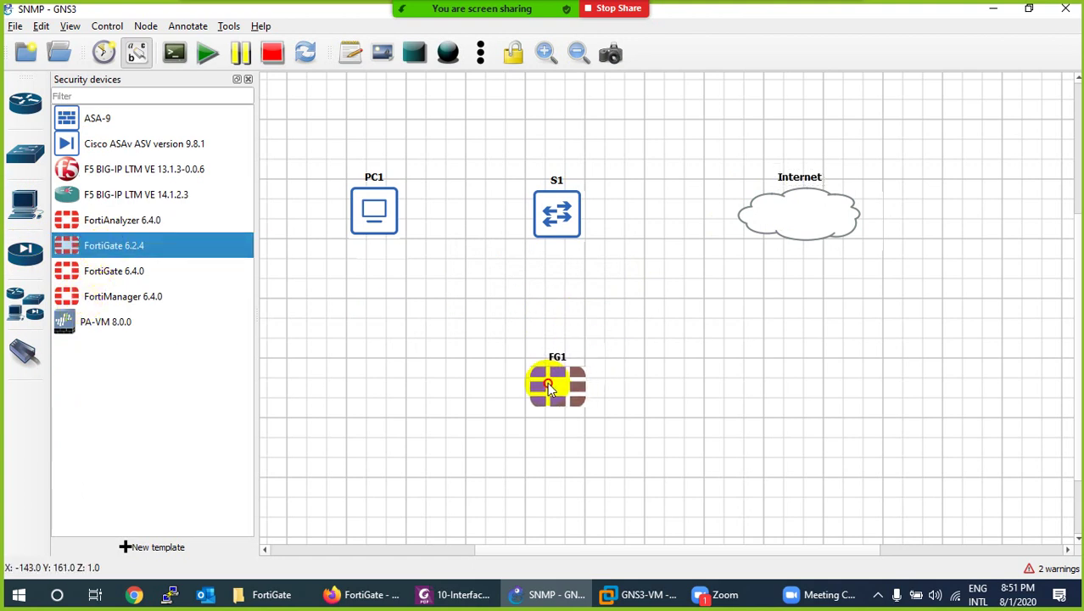
{"action": "left_click", "coordinate": [17, 154]}
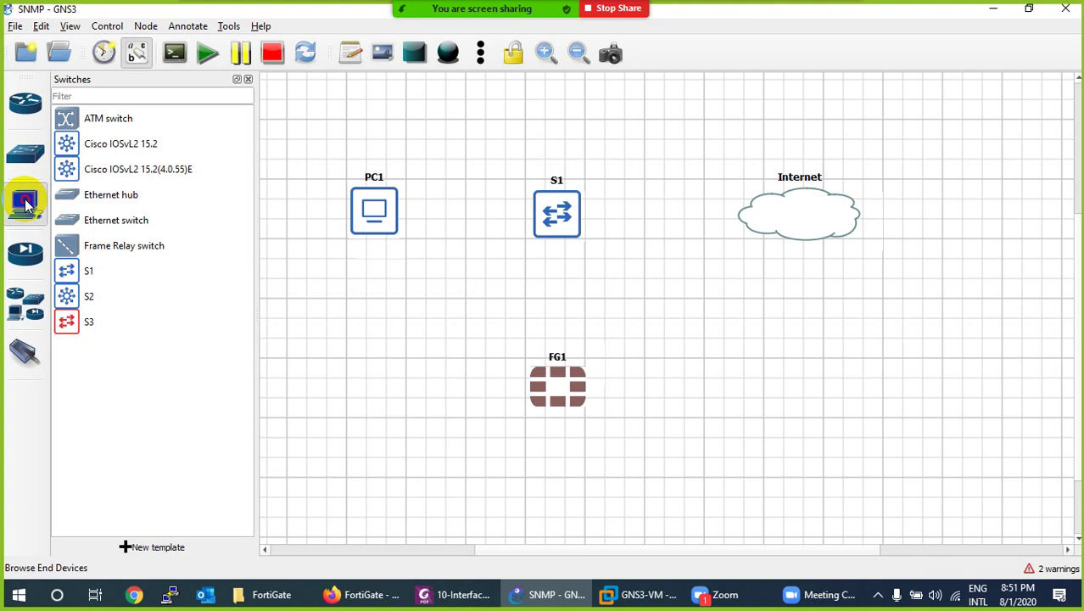
Add a Cloud node to the right of FG1 and rename it MGMT.
{"action": "left_click", "coordinate": [25, 204]}
{"action": "left_click_drag", "start_coordinate": [91, 169], "coordinate": [827, 397]}
{"action": "left_click", "coordinate": [510, 317]}
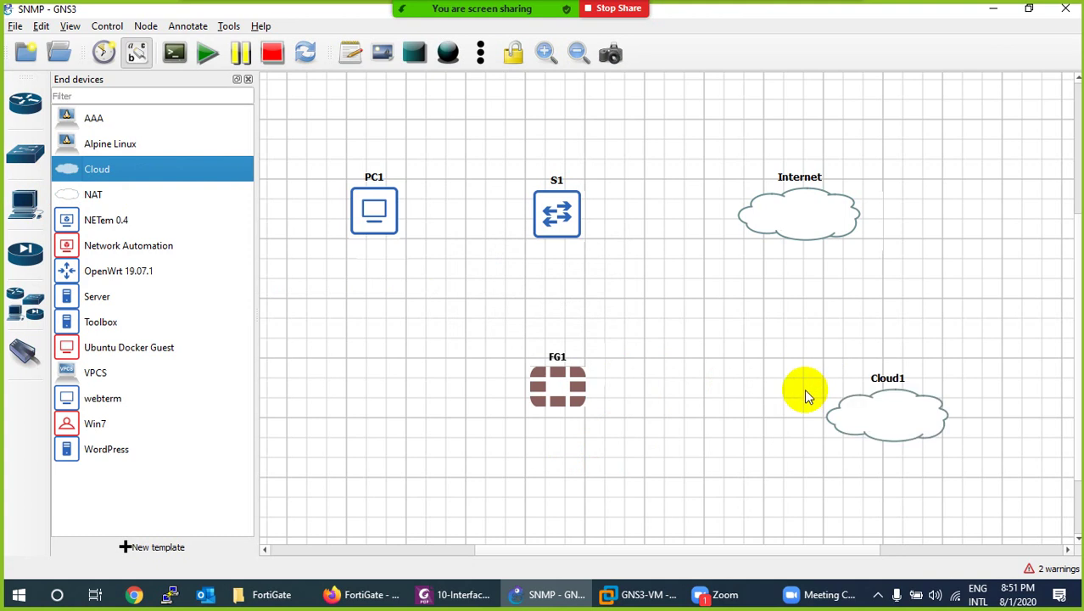
{"action": "mouse_move", "coordinate": [808, 388]}
{"action": "left_mouse_down"}
{"action": "mouse_move", "coordinate": [825, 380]}
{"action": "mouse_move", "coordinate": [801, 380]}
{"action": "left_mouse_up"}
{"action": "left_click", "coordinate": [822, 356]}
{"action": "double_click", "coordinate": [823, 356]}
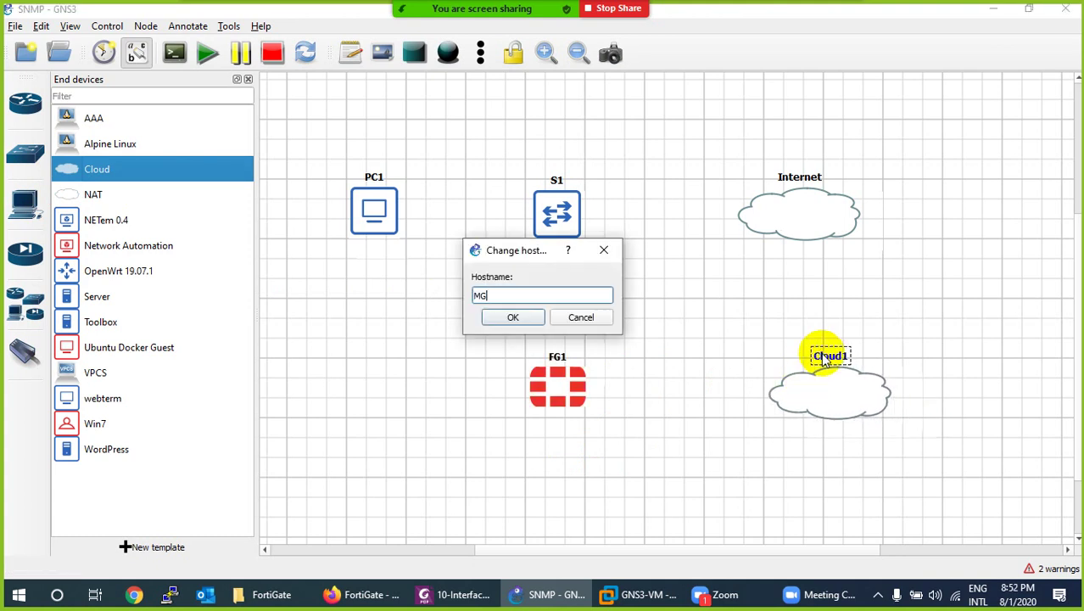
{"action": "left_click", "coordinate": [514, 317]}
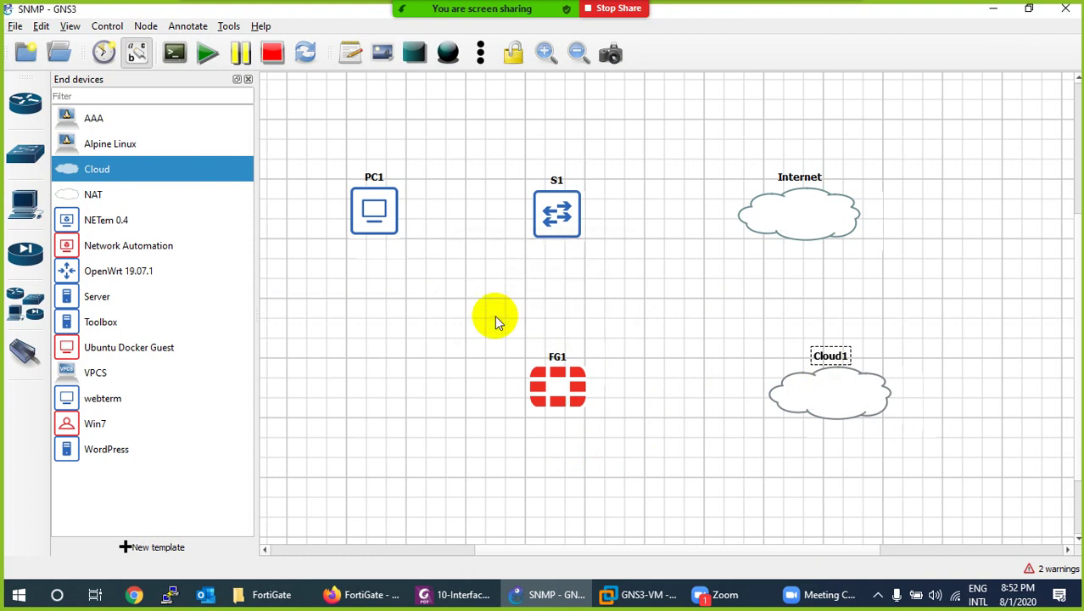
Add the Loopback host interface to the MGMT cloud's configuration.
{"action": "right_click", "coordinate": [835, 382]}
{"action": "left_click", "coordinate": [866, 78]}
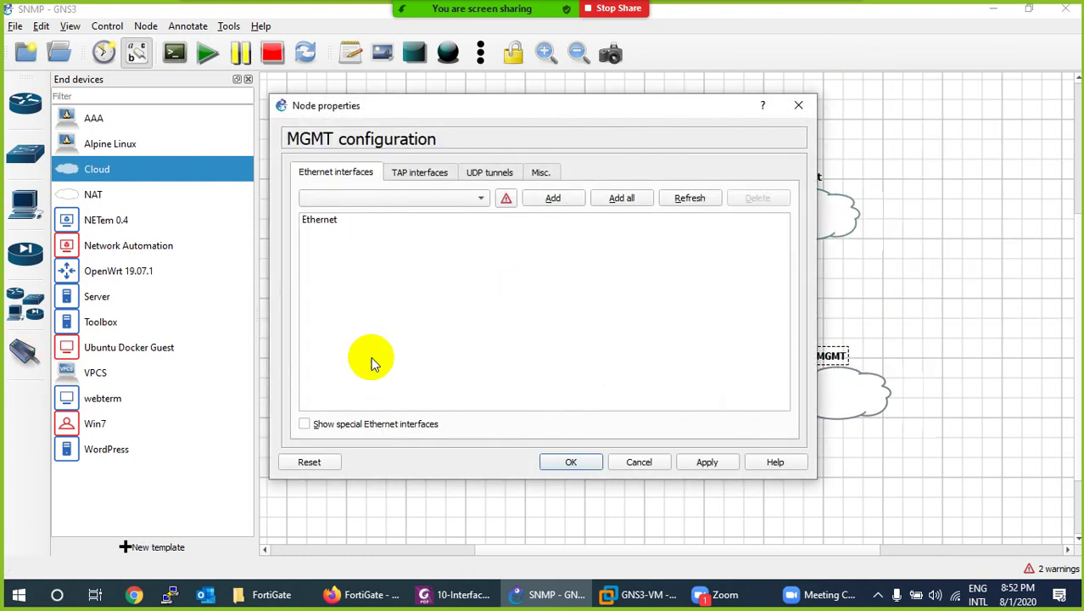
{"action": "left_click", "coordinate": [346, 421]}
{"action": "left_click", "coordinate": [361, 198]}
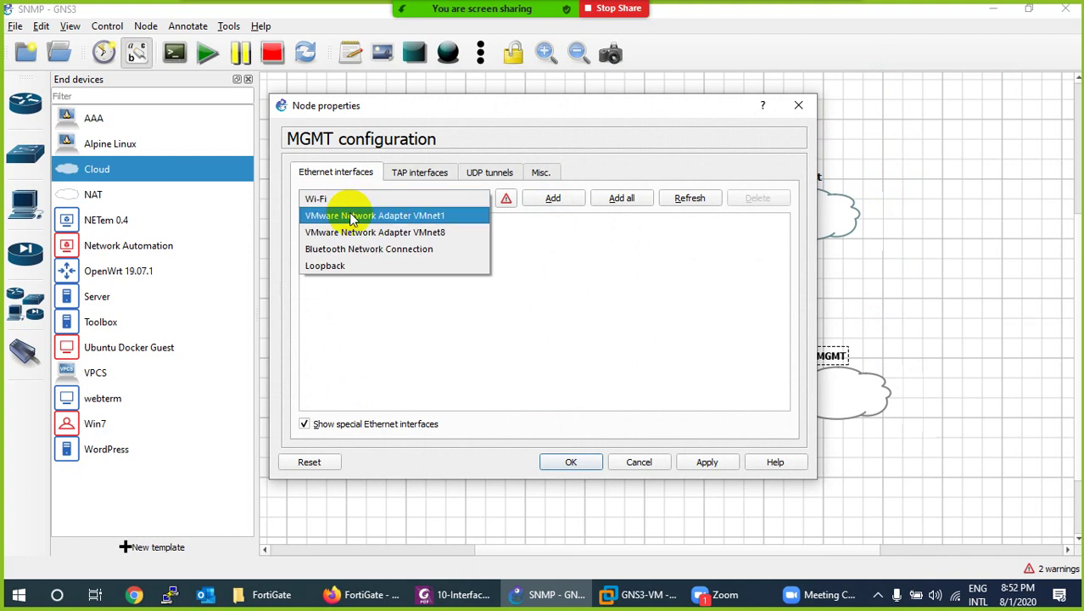
{"action": "left_click", "coordinate": [327, 267]}
{"action": "left_click", "coordinate": [552, 198]}
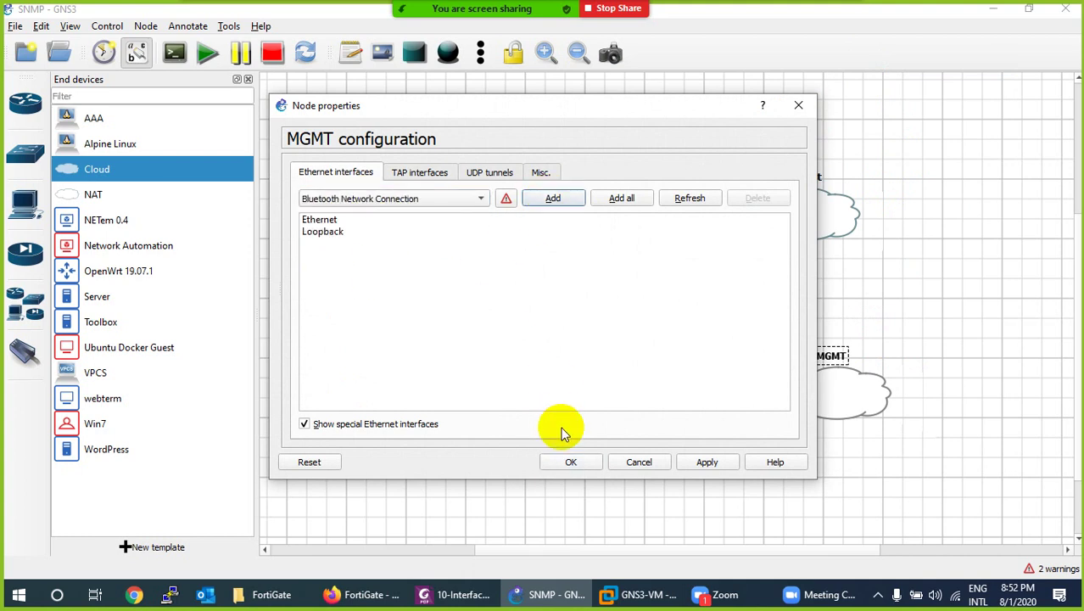
{"action": "left_click", "coordinate": [569, 462]}
Link the MGMT cloud's Loopback to FG1 Port1 and tidy the layout.
{"action": "left_click", "coordinate": [24, 352]}
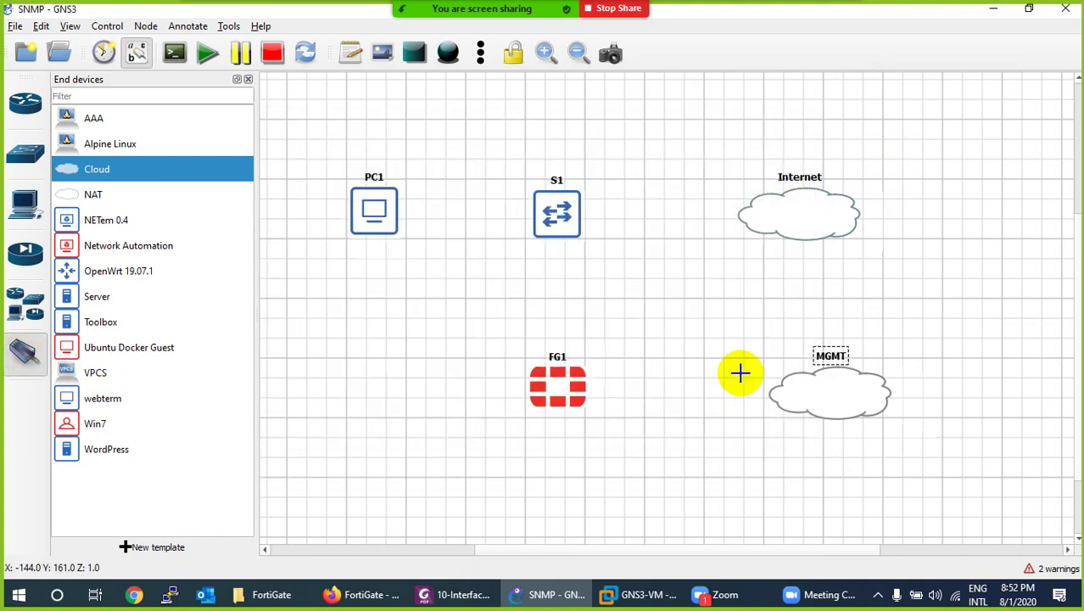
{"action": "left_click", "coordinate": [821, 408]}
{"action": "left_click", "coordinate": [838, 429]}
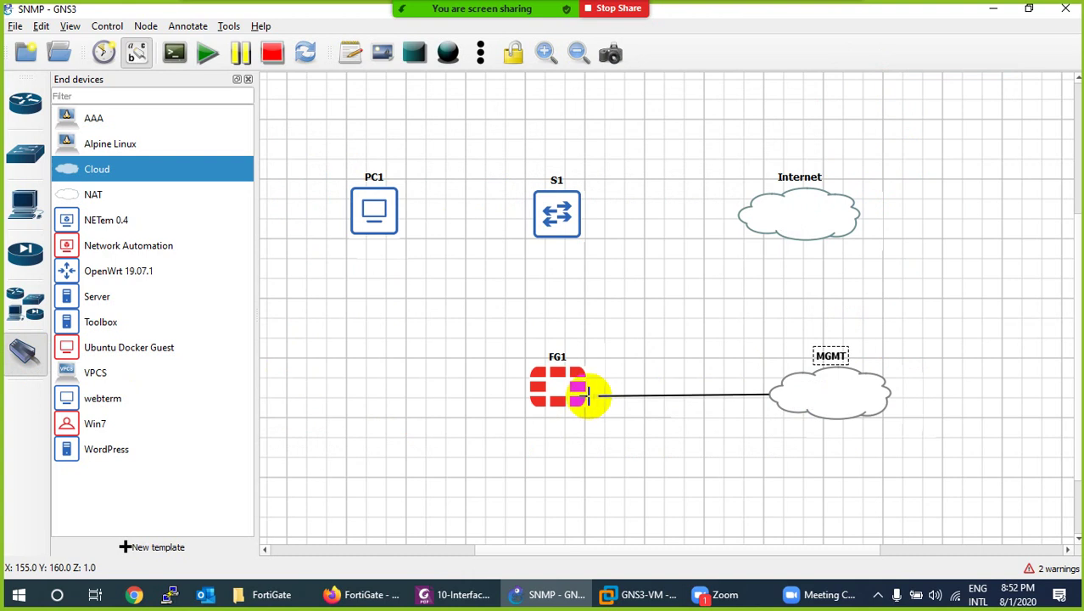
{"action": "left_click", "coordinate": [582, 405]}
{"action": "left_click", "coordinate": [583, 406]}
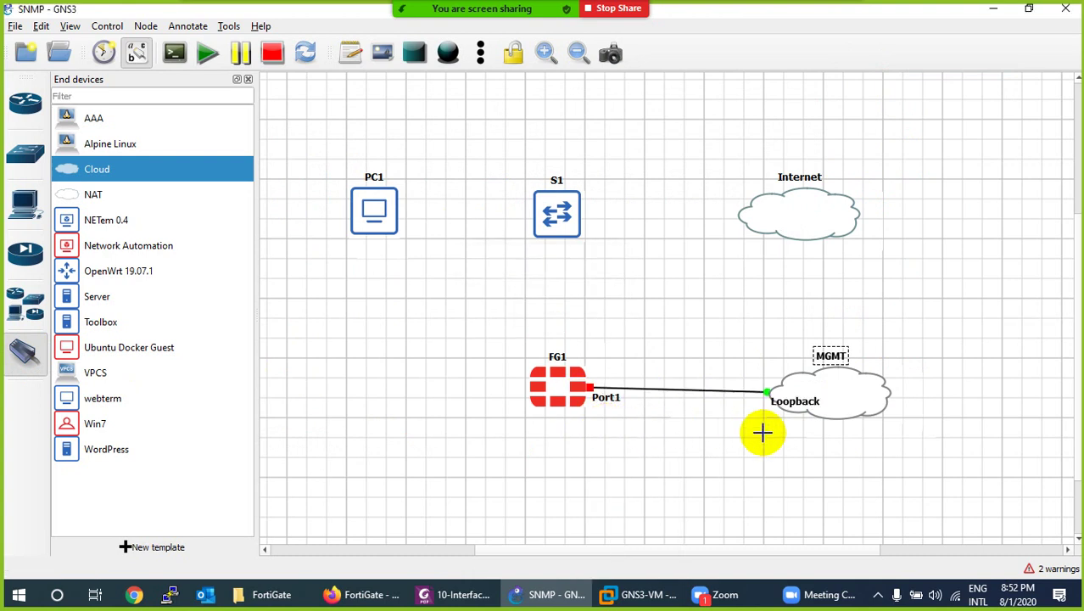
{"action": "left_click_drag", "start_coordinate": [786, 413], "coordinate": [720, 570]}
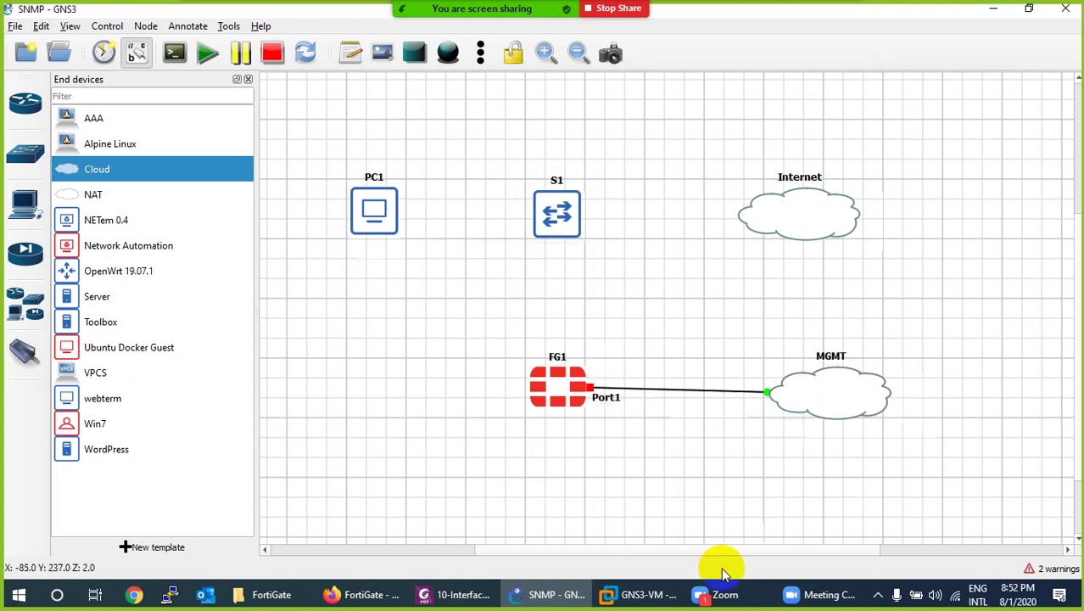
{"action": "left_click_drag", "start_coordinate": [840, 400], "coordinate": [821, 391]}
Start the FG1 FortiGate node.
{"action": "right_click", "coordinate": [821, 392]}
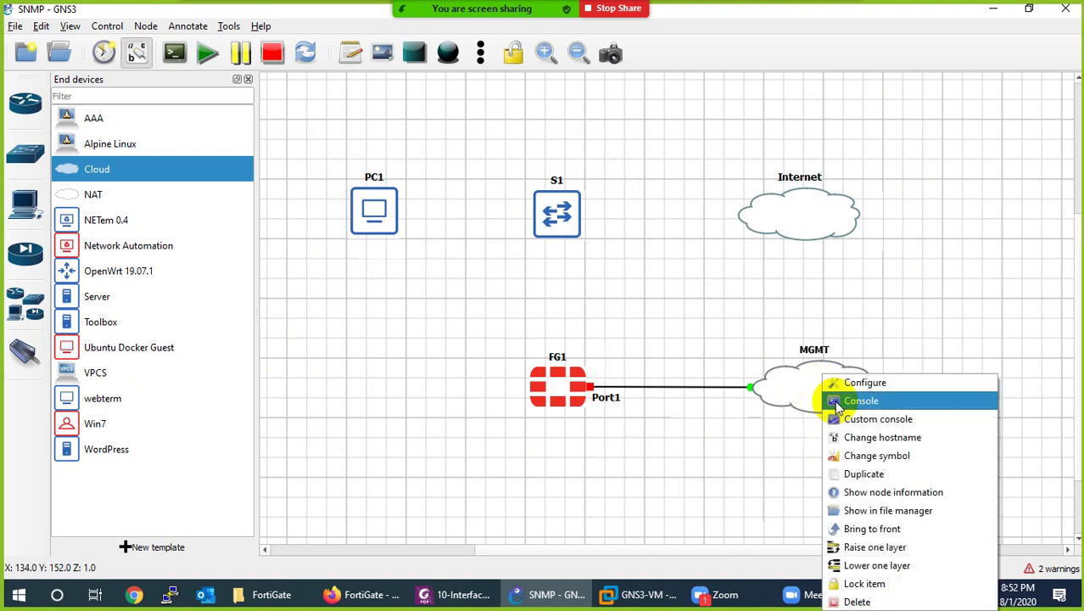
{"action": "left_click", "coordinate": [588, 443]}
{"action": "right_click", "coordinate": [548, 386]}
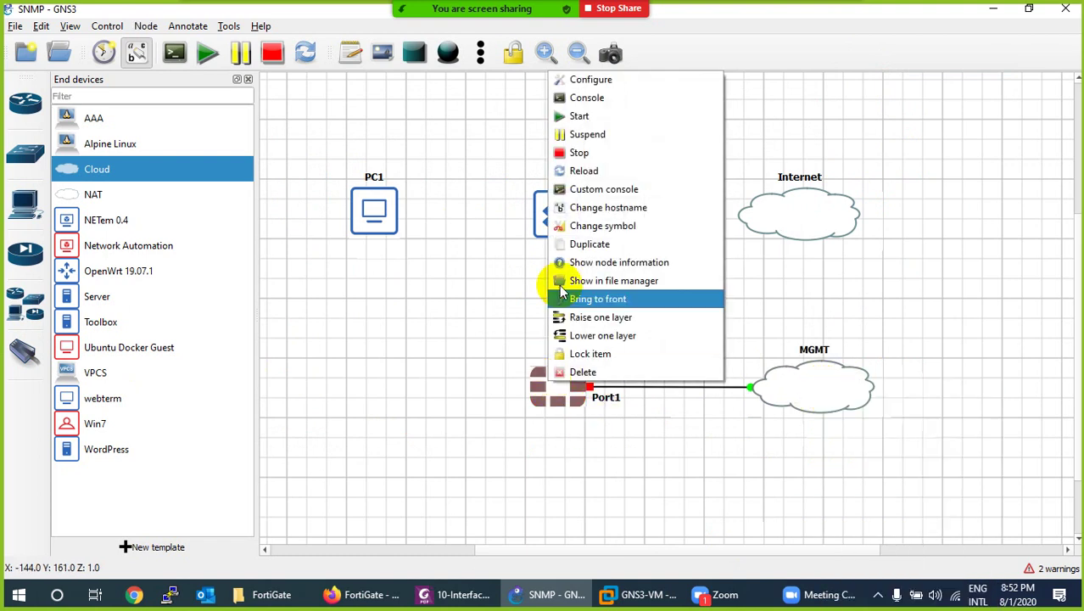
{"action": "left_click", "coordinate": [558, 116]}
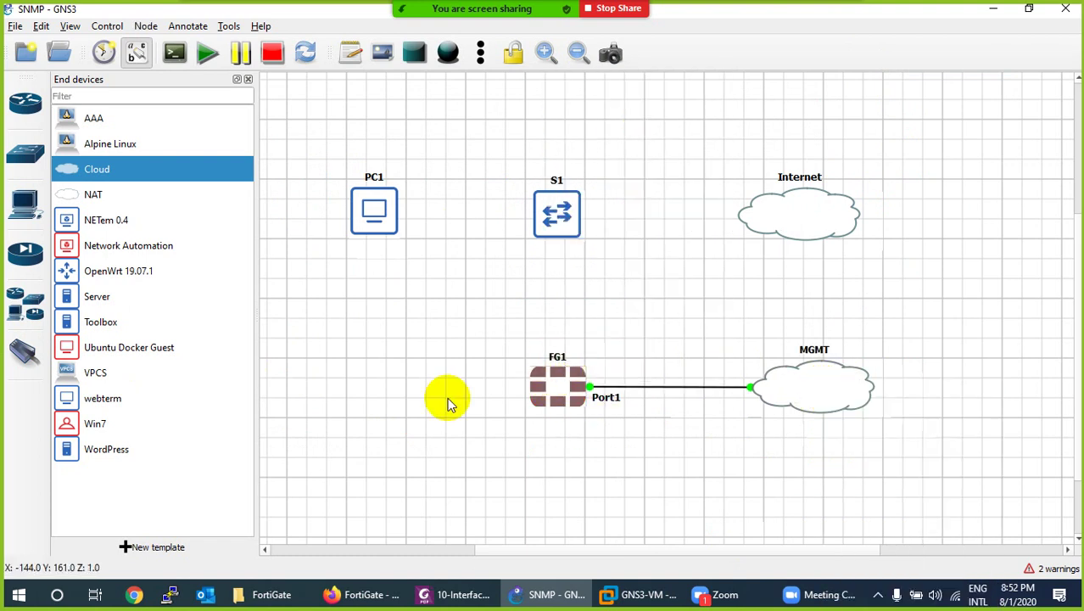
Link FG1 Port2 to S1 Ethernet0/0 and place the port labels beside the link.
{"action": "left_click", "coordinate": [26, 351]}
{"action": "left_click", "coordinate": [550, 365]}
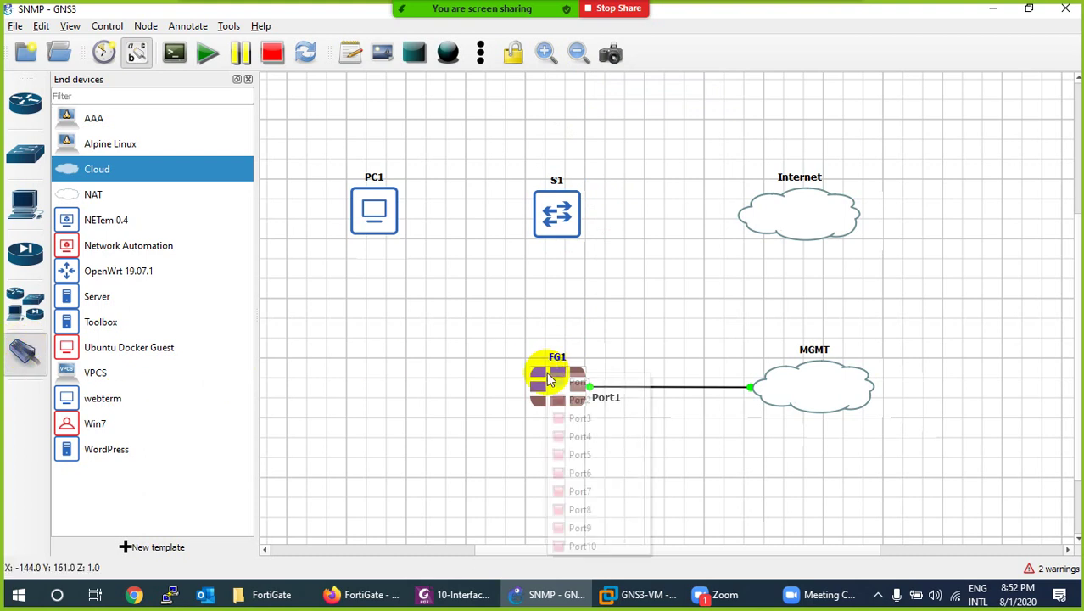
{"action": "left_click", "coordinate": [570, 396]}
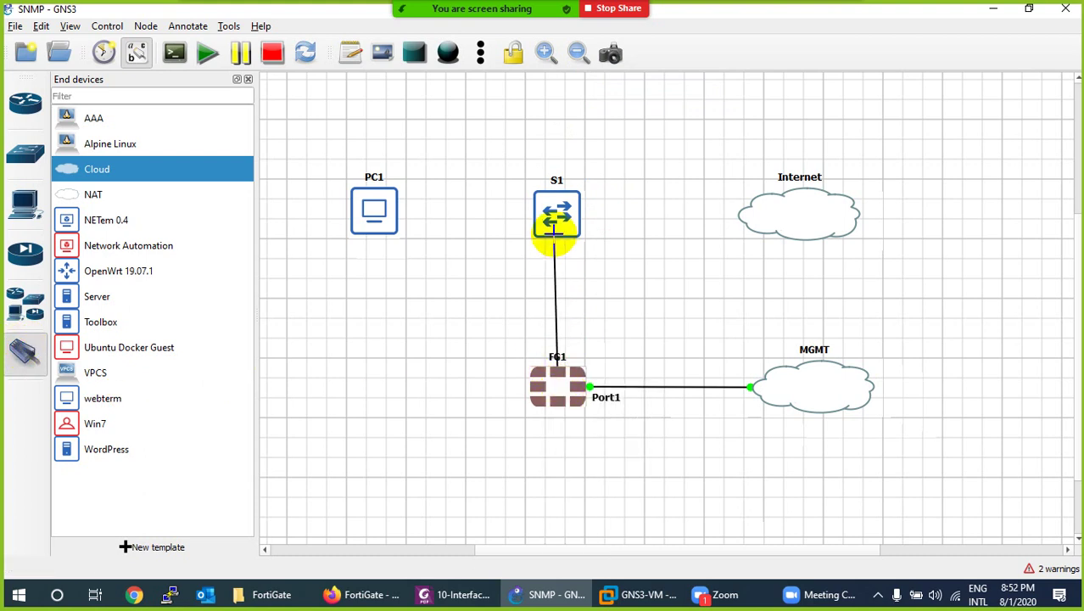
{"action": "left_click", "coordinate": [558, 230]}
{"action": "left_click", "coordinate": [566, 240]}
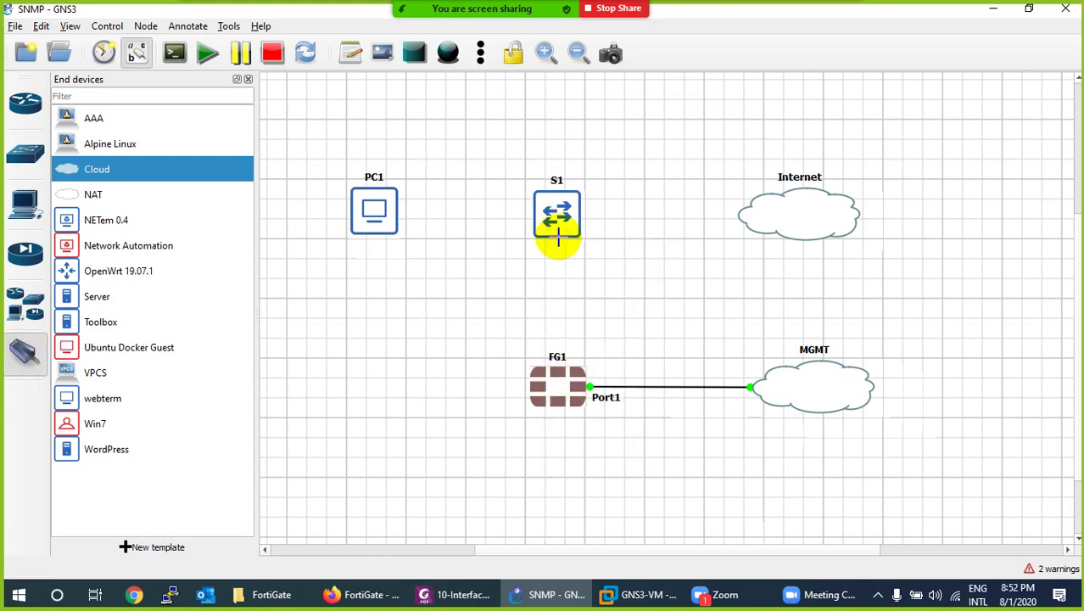
{"action": "left_click_drag", "start_coordinate": [573, 255], "coordinate": [543, 259]}
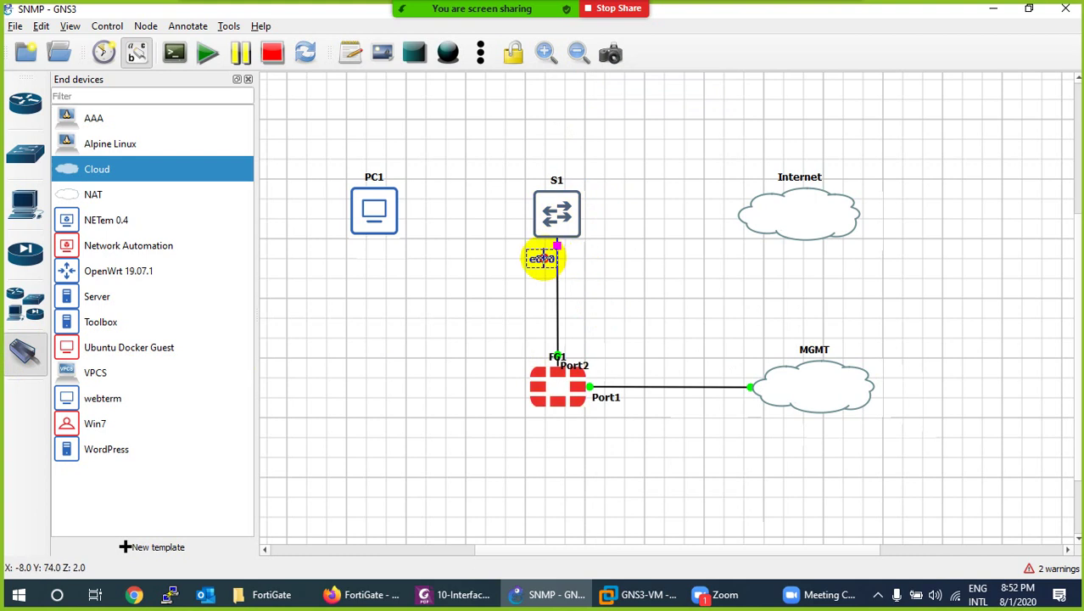
{"action": "left_click_drag", "start_coordinate": [555, 357], "coordinate": [532, 349]}
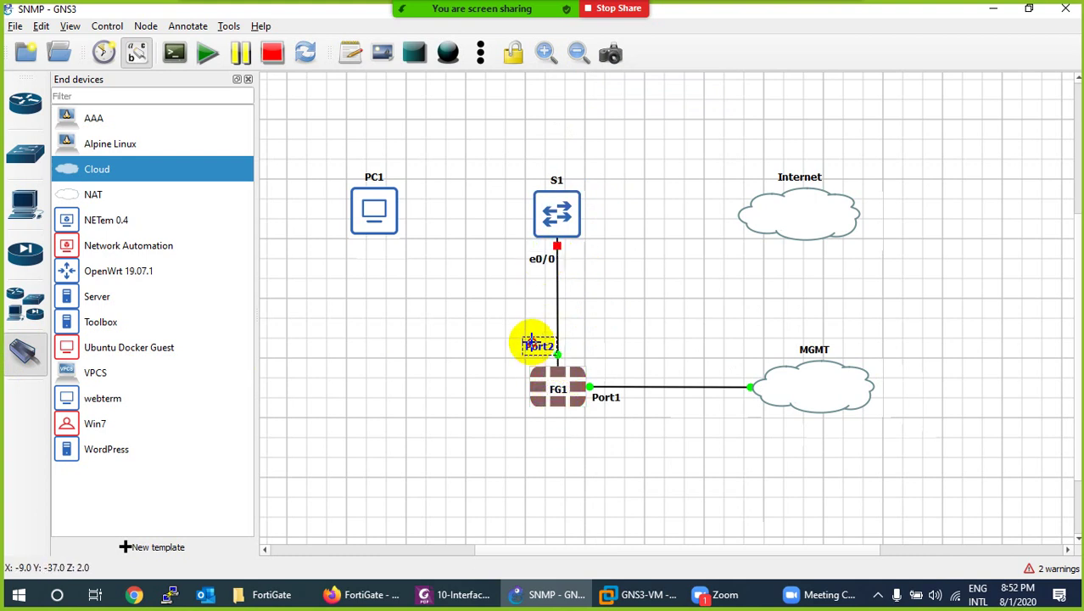
Link S1 Ethernet0/1 to PC1 eth0, with the e0/1 label next to S1.
{"action": "left_click", "coordinate": [553, 214]}
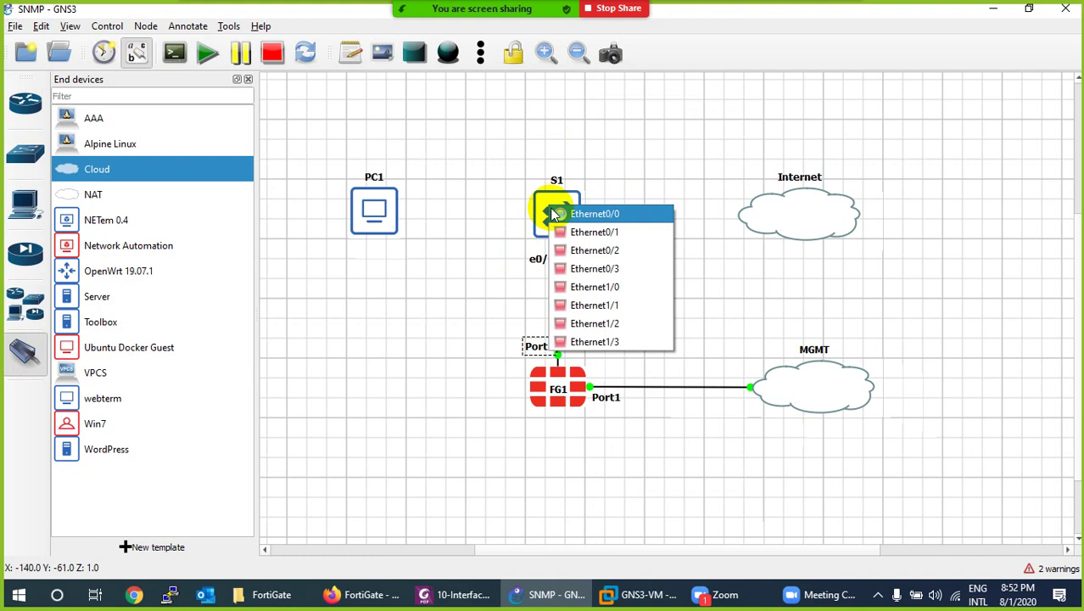
{"action": "left_click", "coordinate": [593, 231]}
{"action": "left_click", "coordinate": [377, 212]}
{"action": "left_click", "coordinate": [449, 247]}
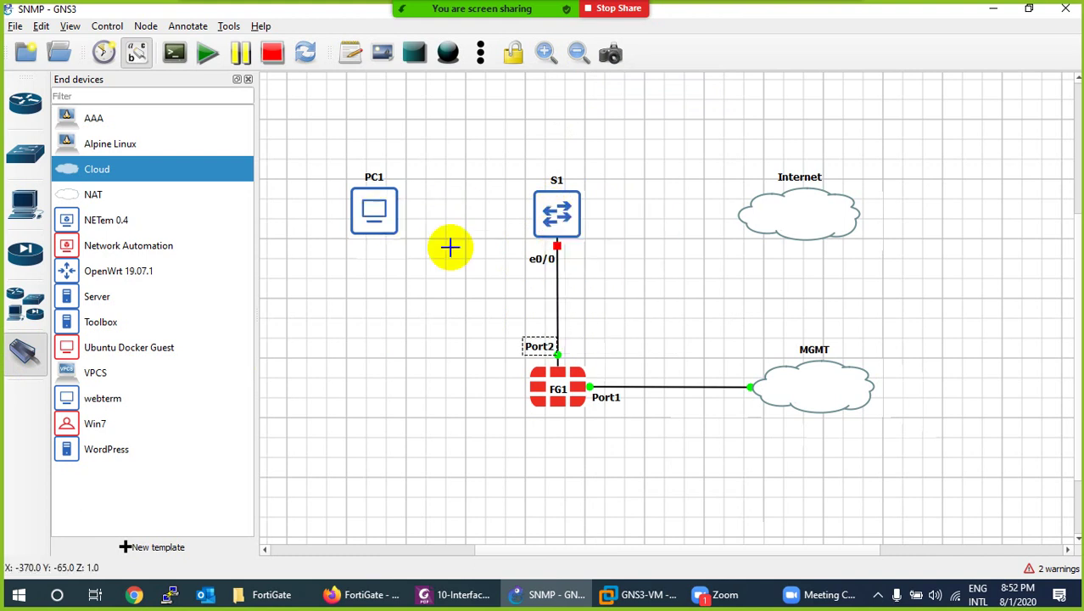
{"action": "left_click_drag", "start_coordinate": [550, 218], "coordinate": [506, 222]}
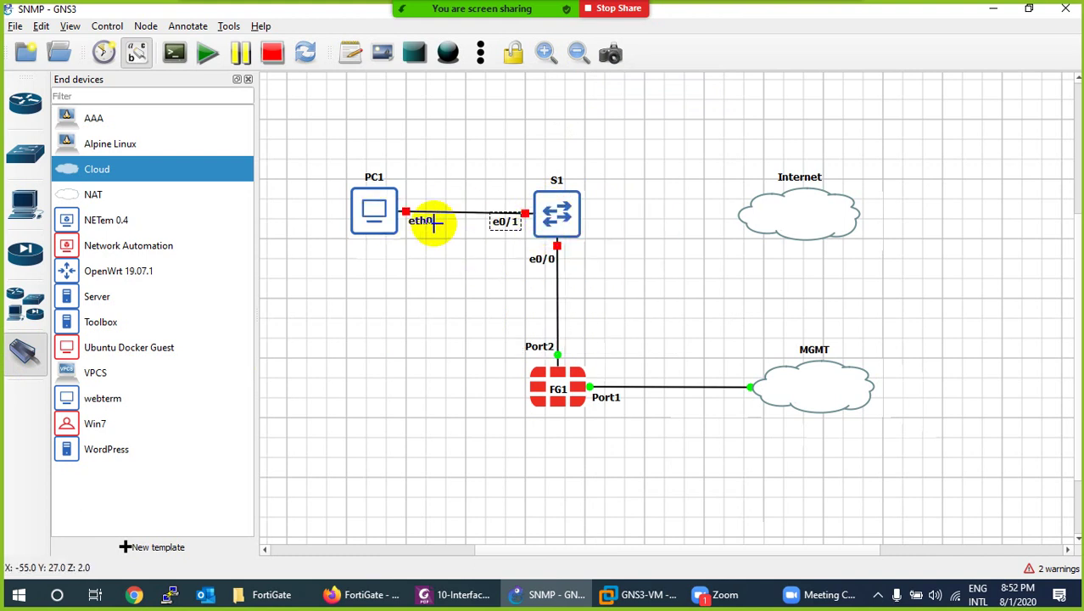
Link S1 Ethernet0/2 to the Internet cloud's nat0 and nudge PC1 lower.
{"action": "left_click", "coordinate": [577, 219]}
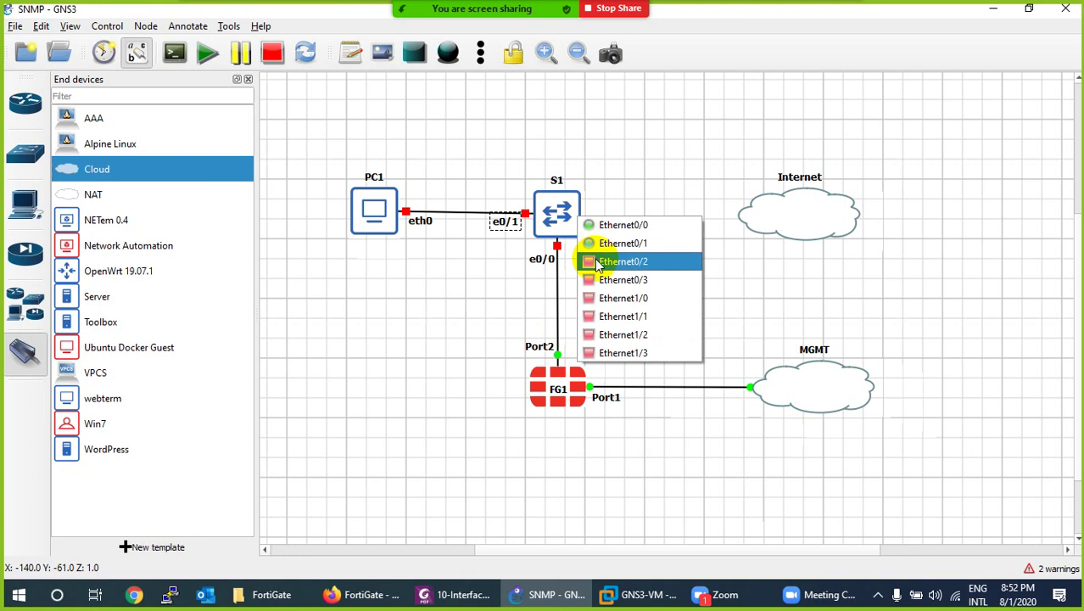
{"action": "left_click", "coordinate": [609, 263]}
{"action": "left_click", "coordinate": [766, 209]}
{"action": "key", "text": "Escape"}
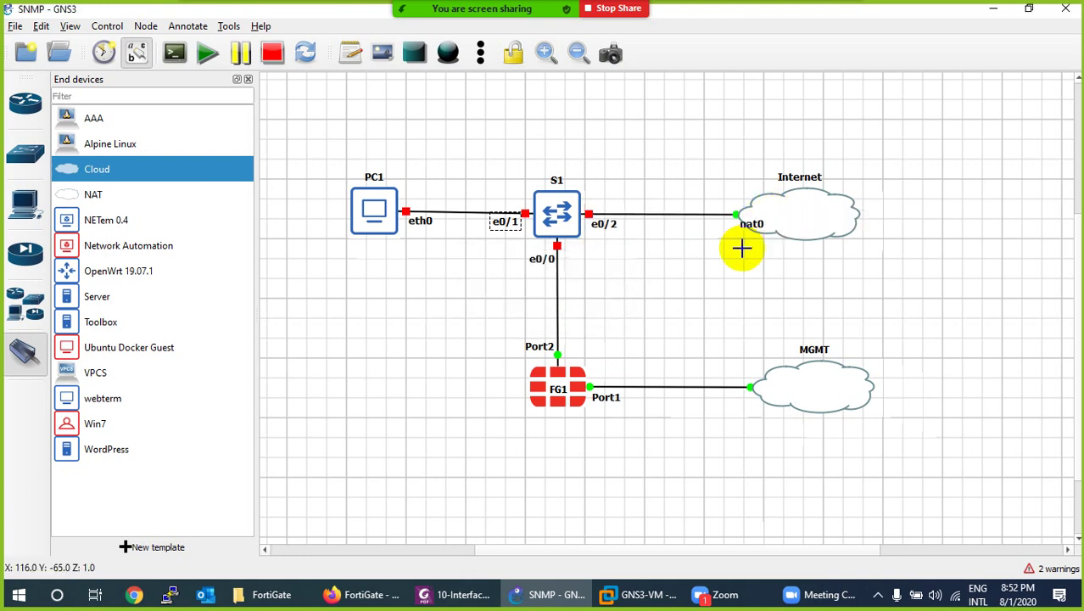
{"action": "key", "text": "Escape"}
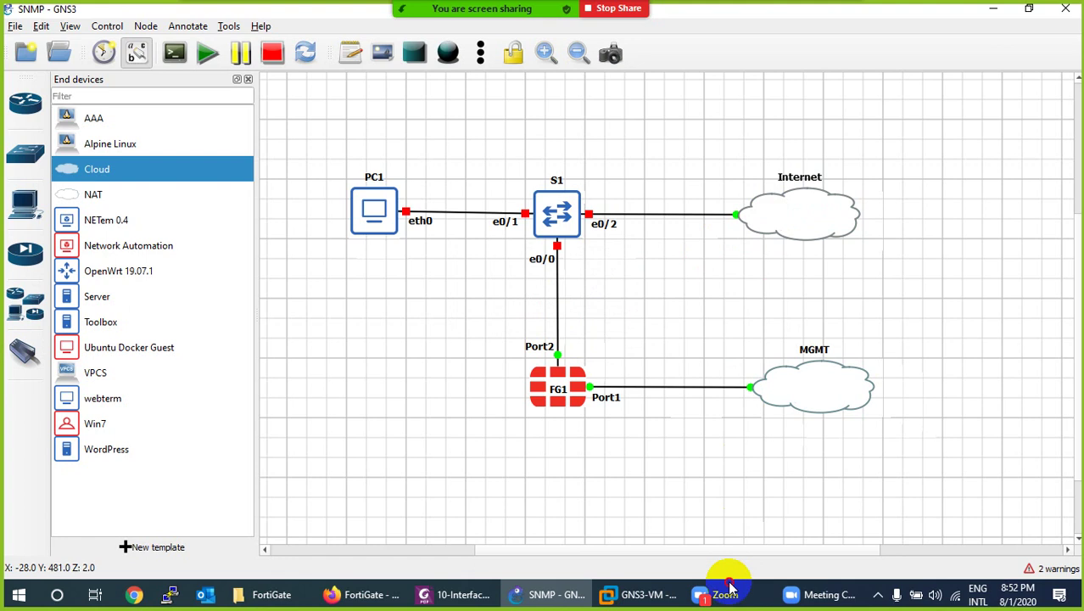
{"action": "left_click_drag", "start_coordinate": [379, 231], "coordinate": [379, 236]}
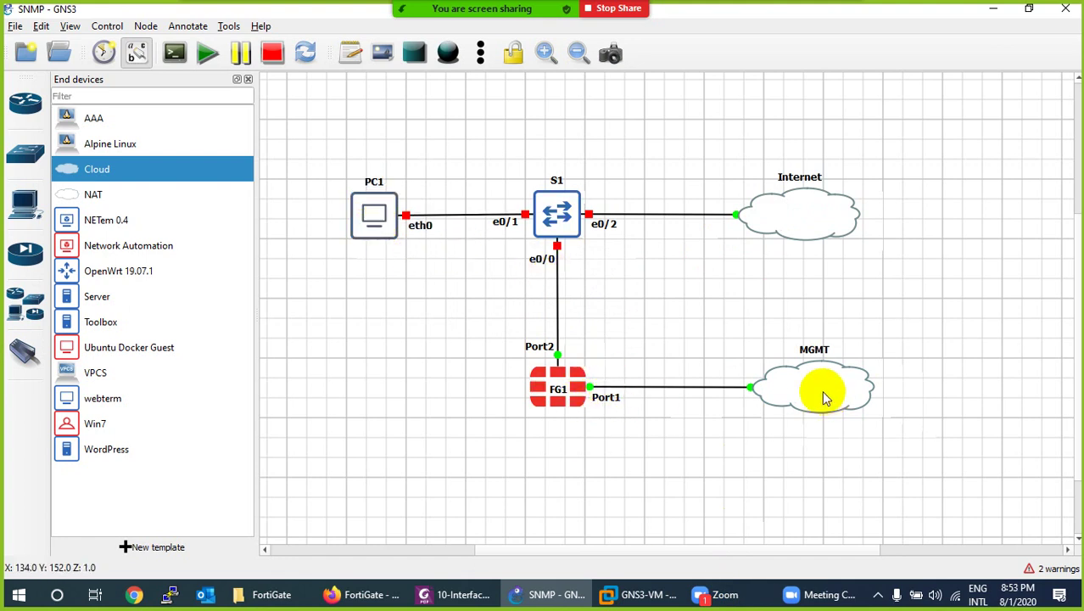
{"action": "mouse_move", "coordinate": [825, 398]}
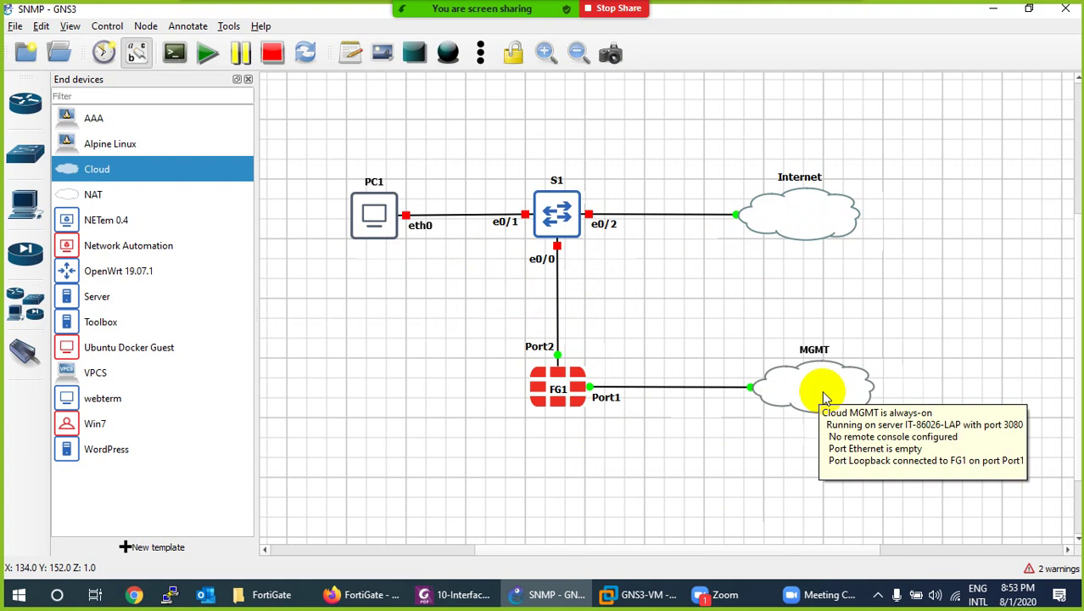
{"action": "right_click", "coordinate": [953, 594]}
{"action": "left_click", "coordinate": [954, 573]}
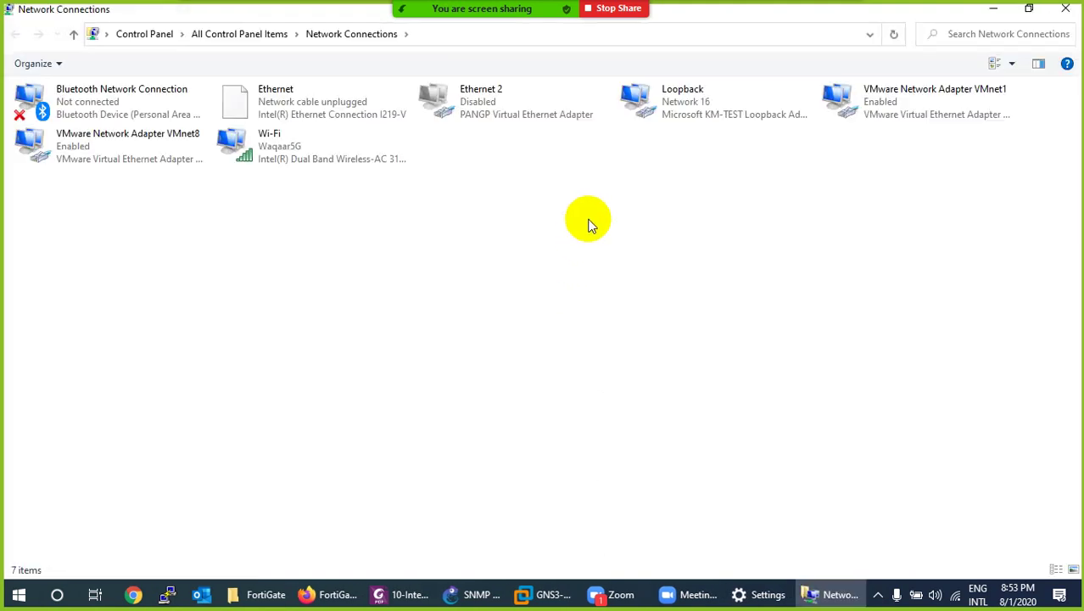
{"action": "double_click", "coordinate": [650, 104]}
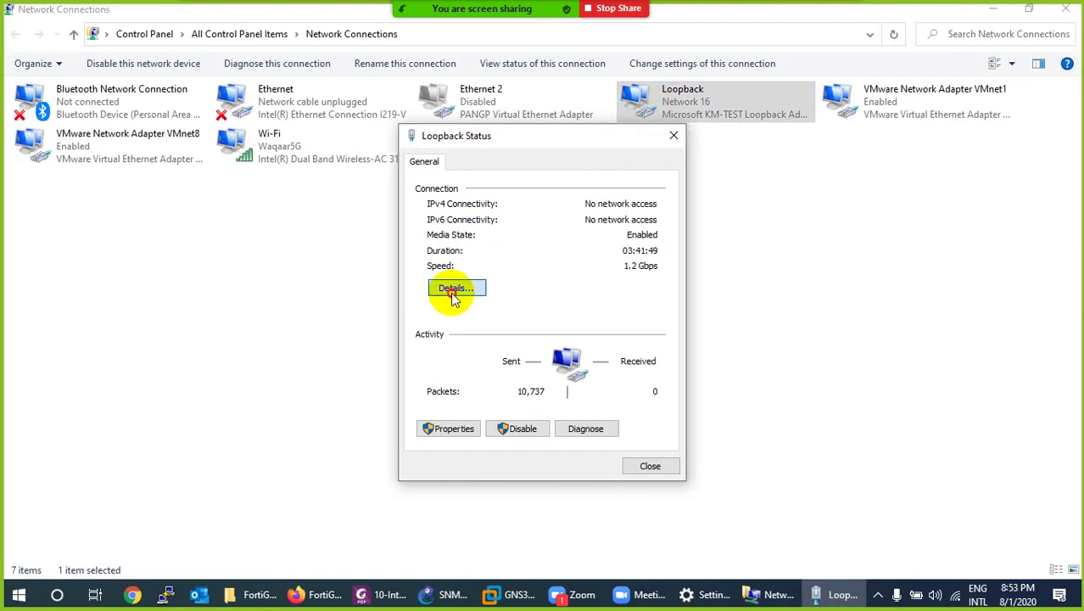
{"action": "left_click", "coordinate": [453, 285]}
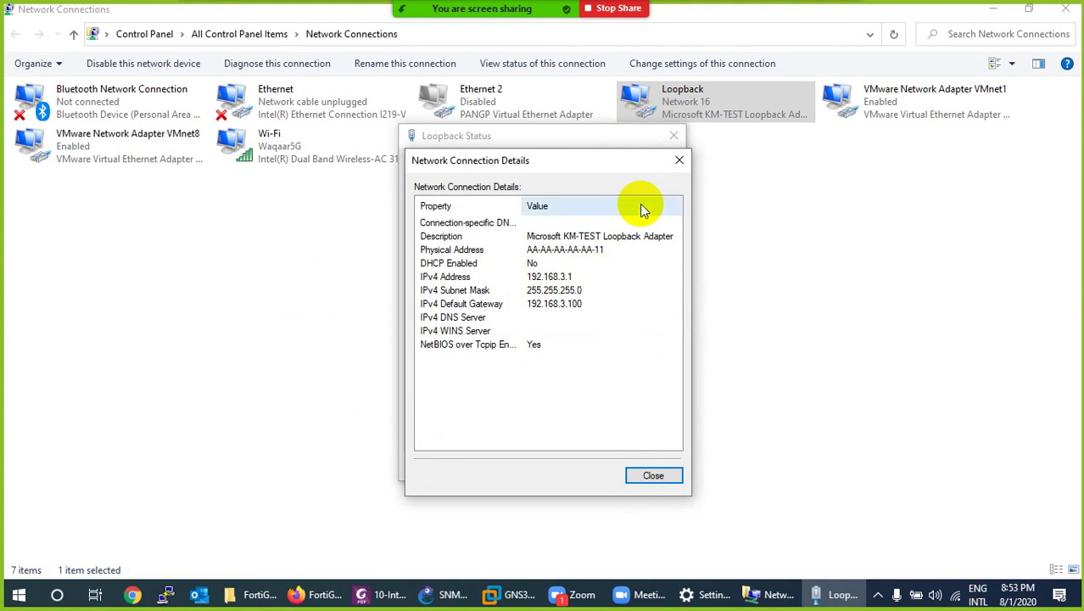
{"action": "left_click", "coordinate": [678, 159]}
{"action": "left_click", "coordinate": [674, 136]}
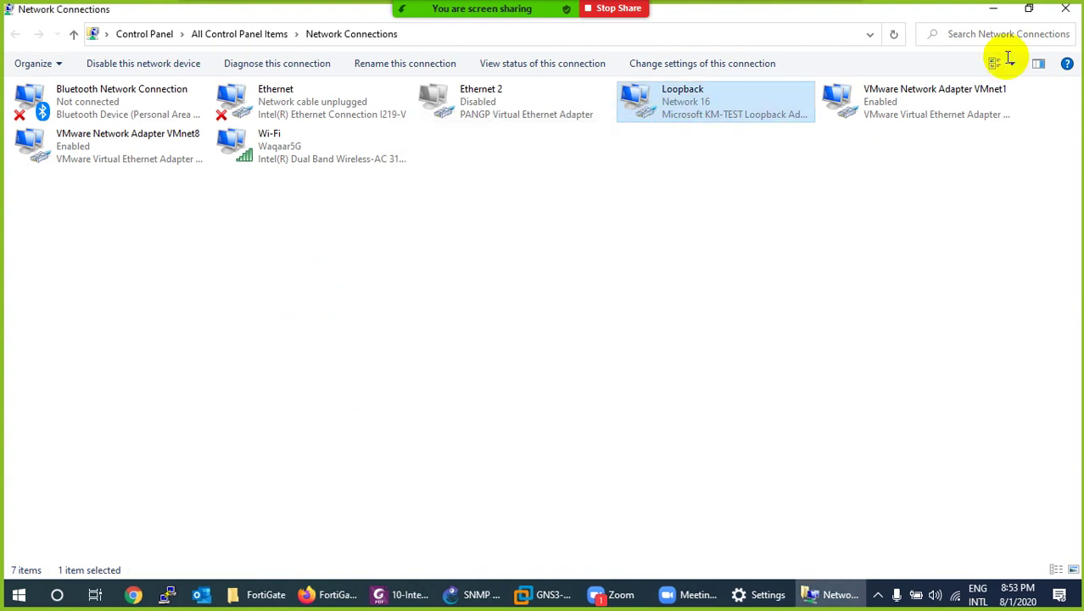
{"action": "left_click", "coordinate": [1063, 10]}
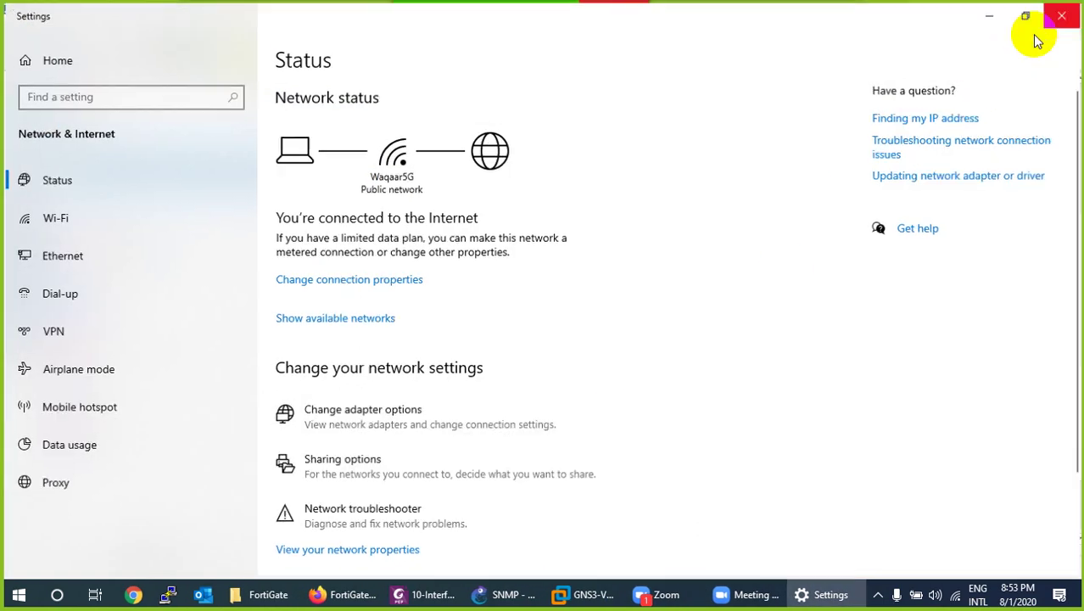
{"action": "left_click", "coordinate": [1066, 12]}
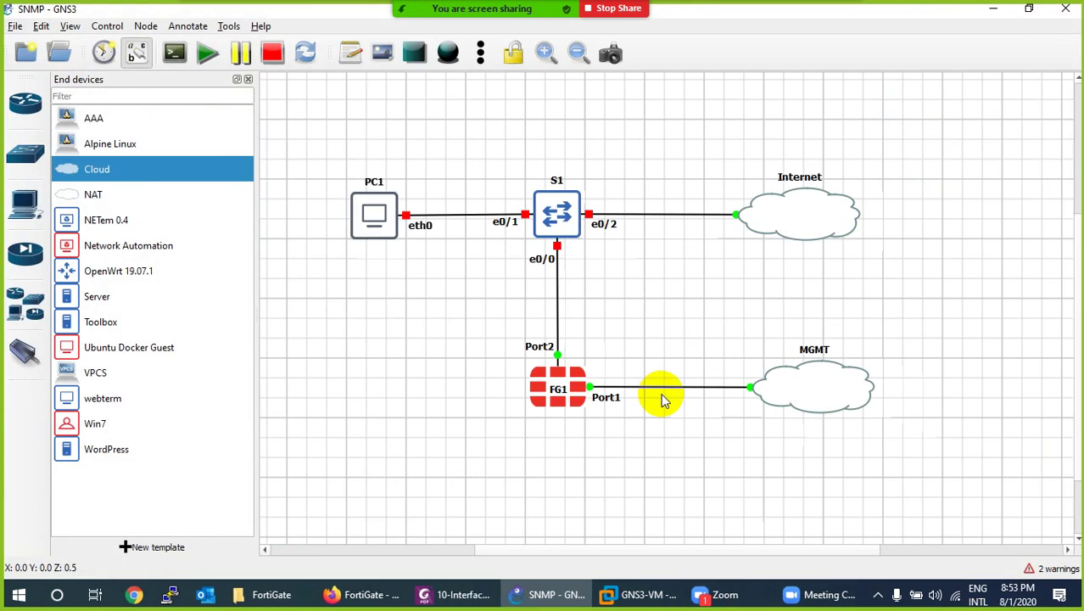
Start switch S1.
{"action": "right_click", "coordinate": [570, 203]}
{"action": "left_click", "coordinate": [583, 67]}
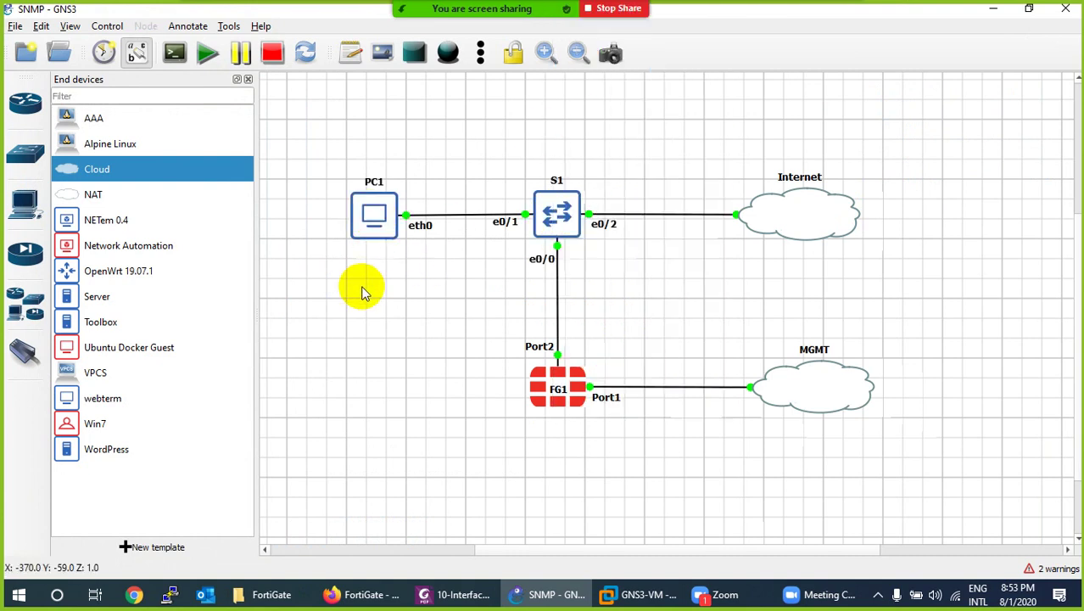
{"action": "right_click", "coordinate": [381, 218]}
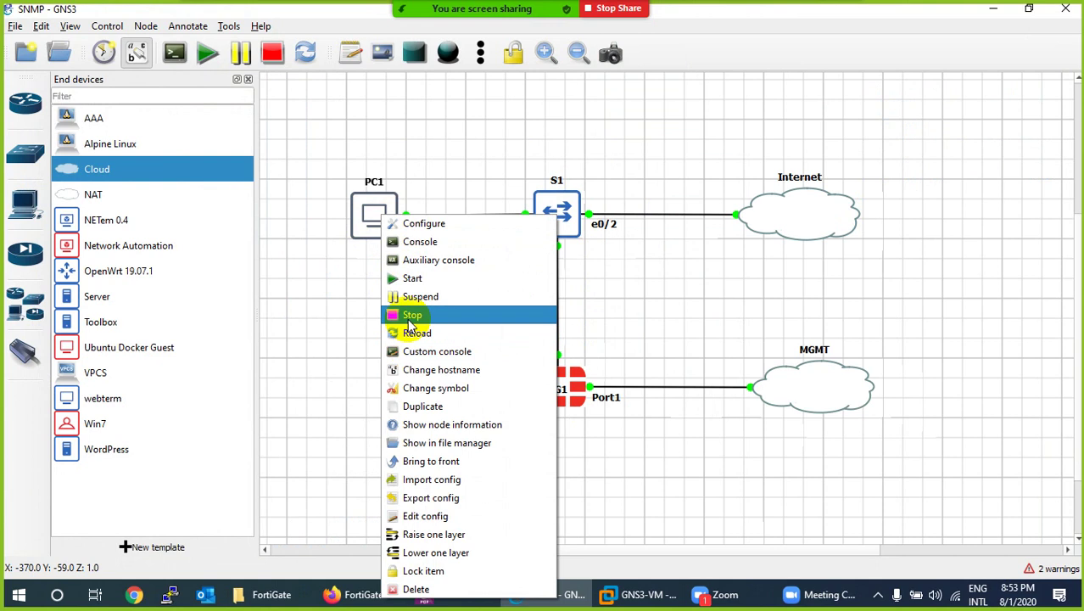
{"action": "left_click", "coordinate": [374, 329]}
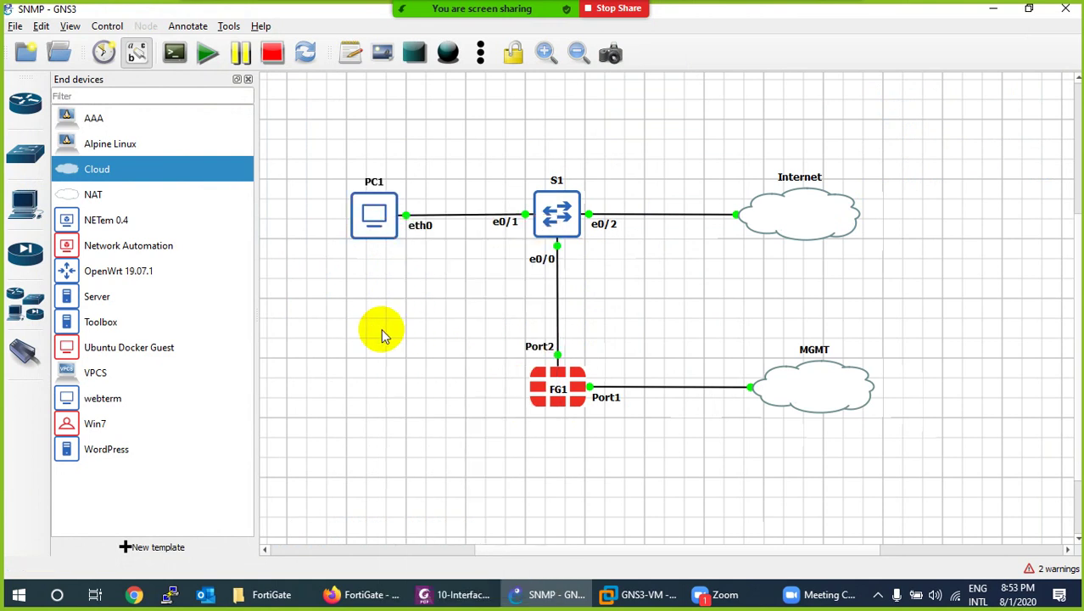
Save PC1's eth0 DHCP interface configuration and start PC1.
{"action": "right_click", "coordinate": [381, 219]}
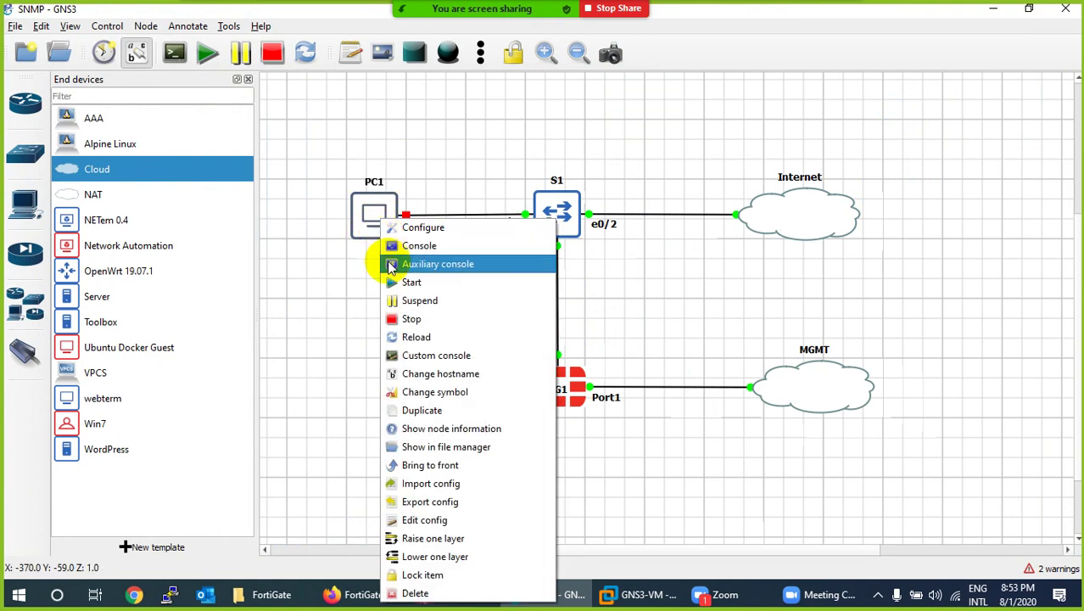
{"action": "left_click", "coordinate": [417, 519]}
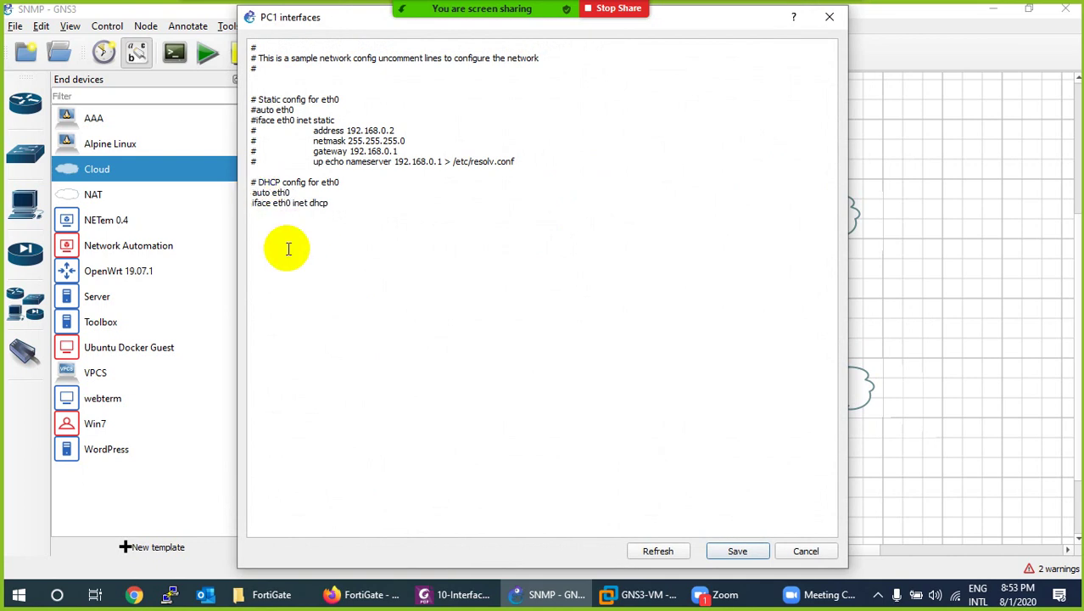
{"action": "left_click", "coordinate": [735, 551]}
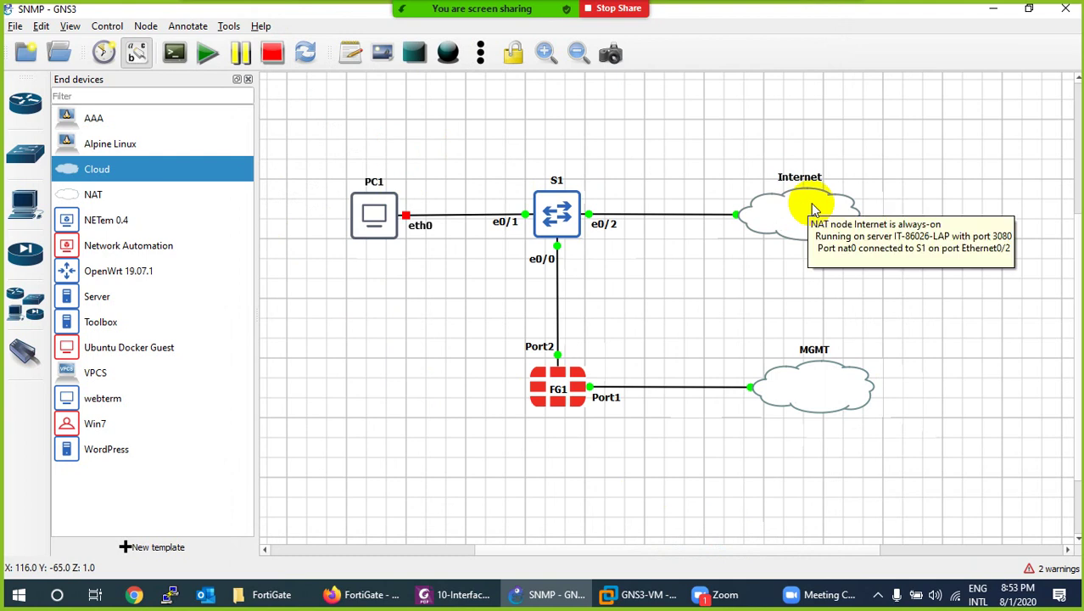
{"action": "right_click", "coordinate": [380, 212]}
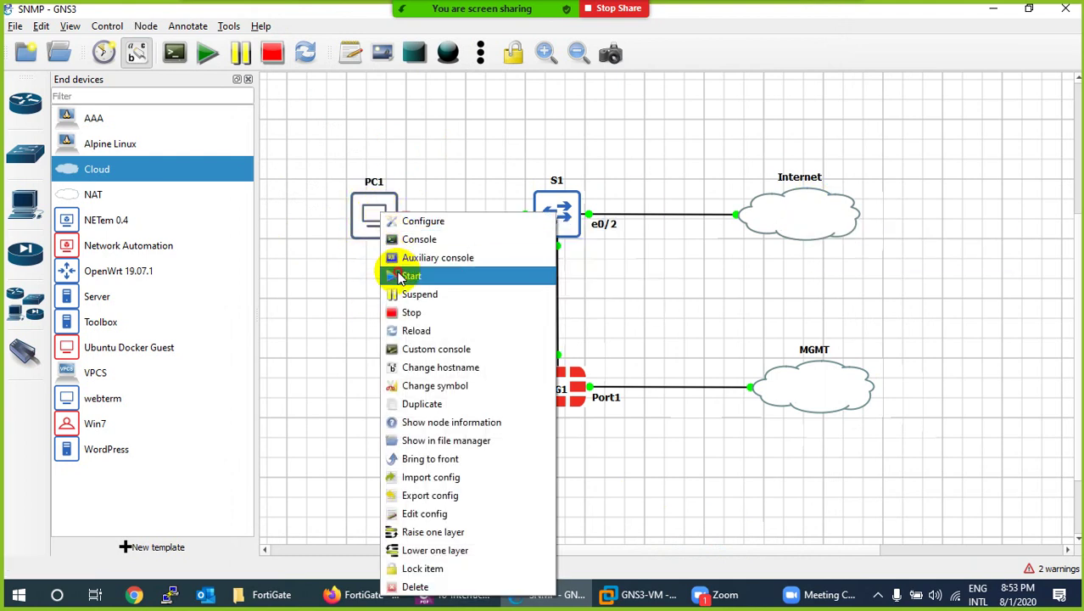
{"action": "left_click", "coordinate": [407, 275]}
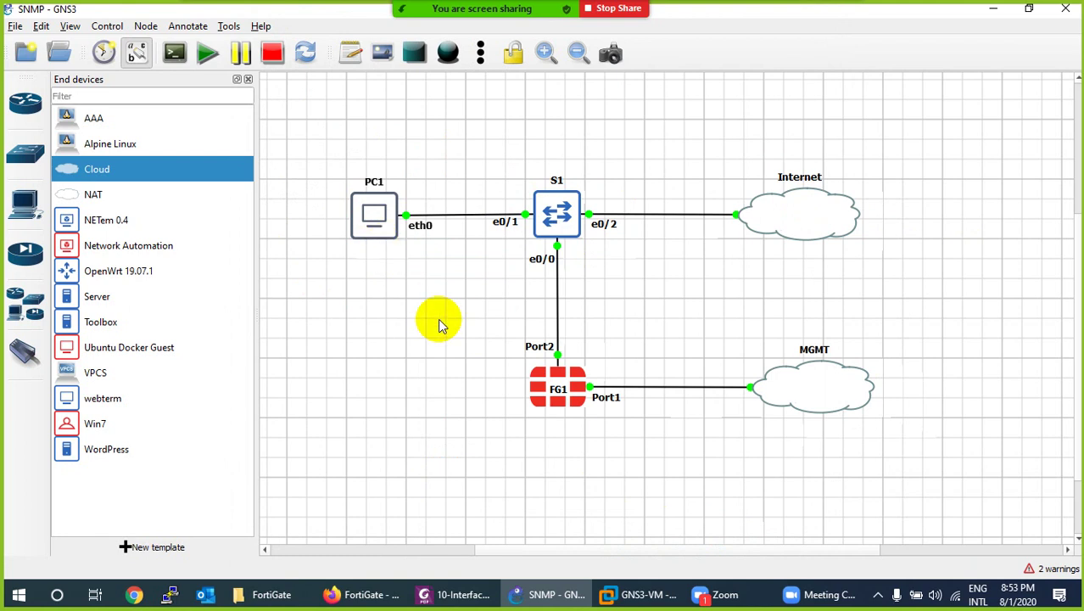
{"action": "mouse_move", "coordinate": [578, 403]}
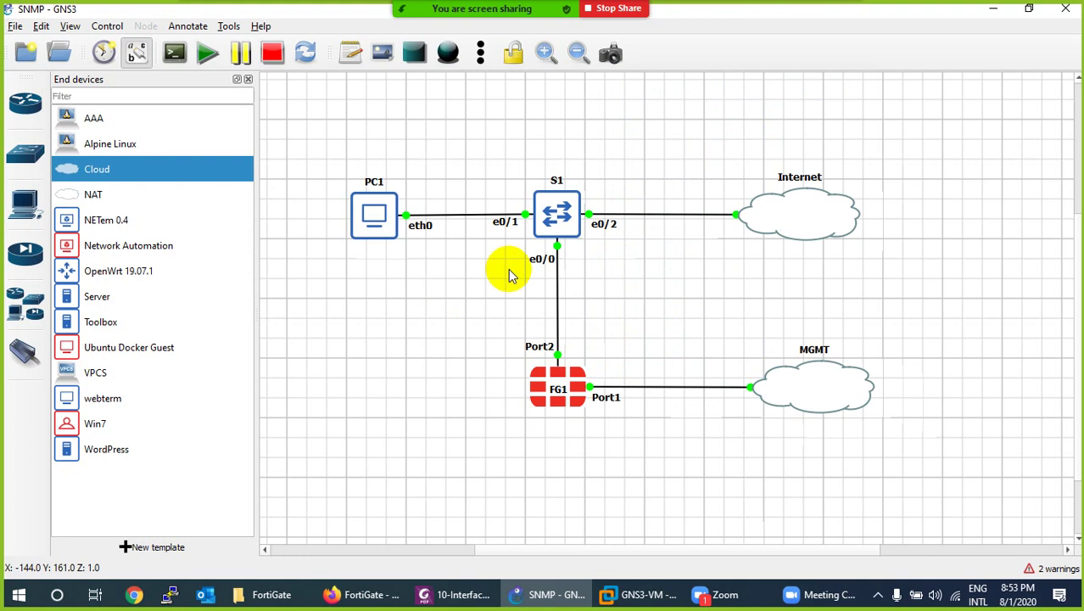
Open FG1's console session, then return to the topology.
{"action": "right_click", "coordinate": [545, 403]}
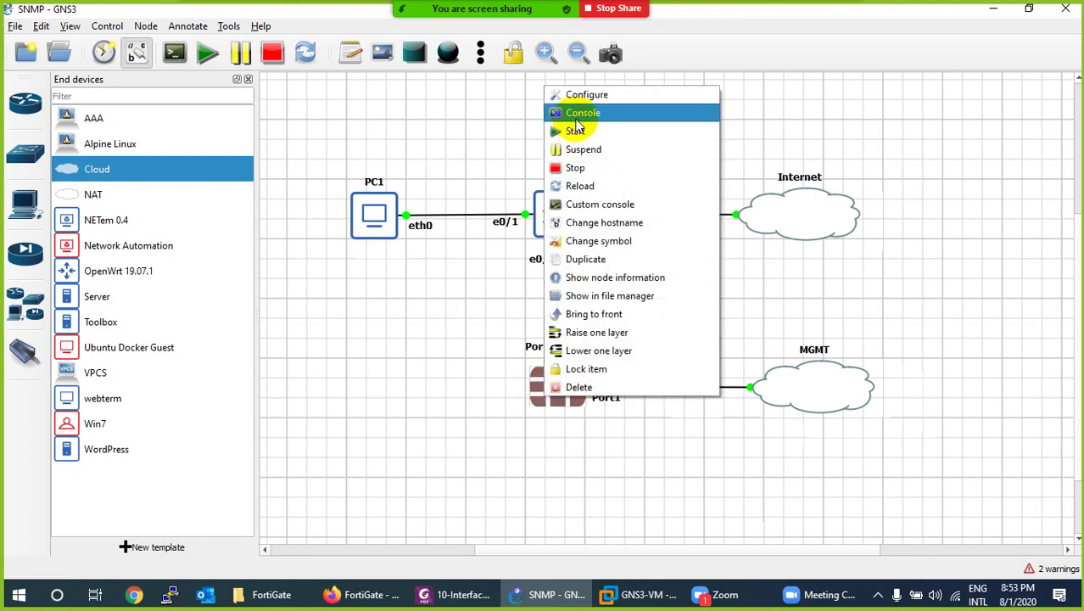
{"action": "left_click", "coordinate": [582, 113]}
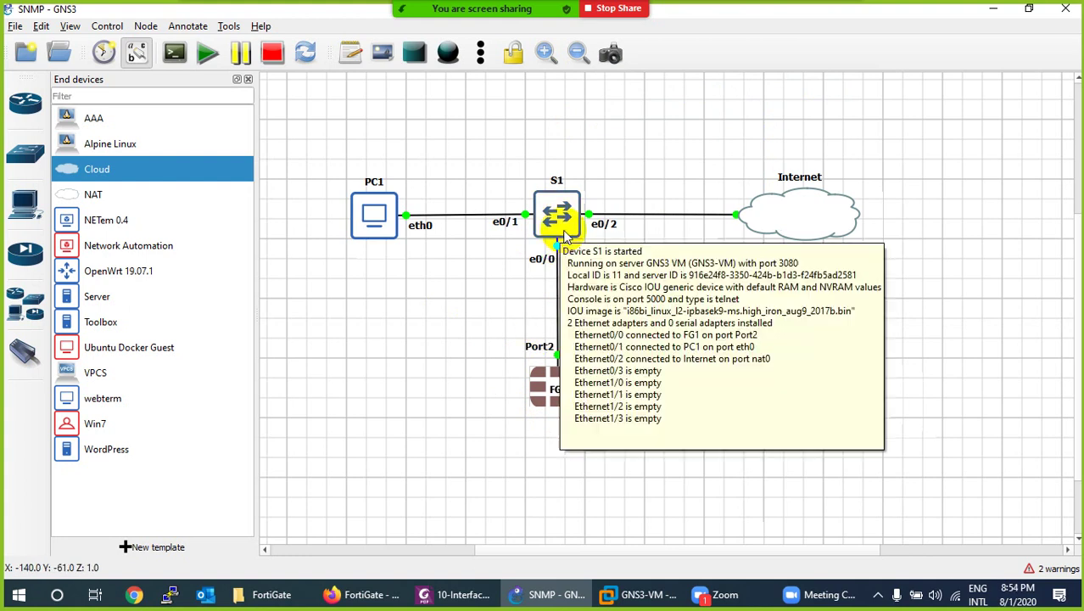
{"action": "mouse_move", "coordinate": [563, 382]}
{"action": "double_click", "coordinate": [578, 427]}
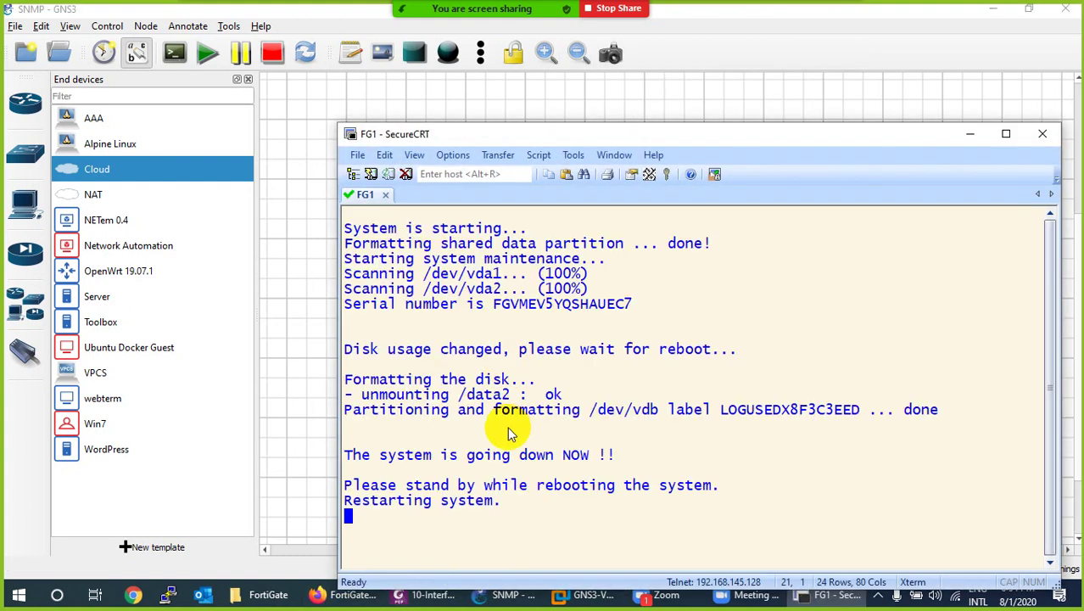
{"action": "left_click", "coordinate": [970, 134]}
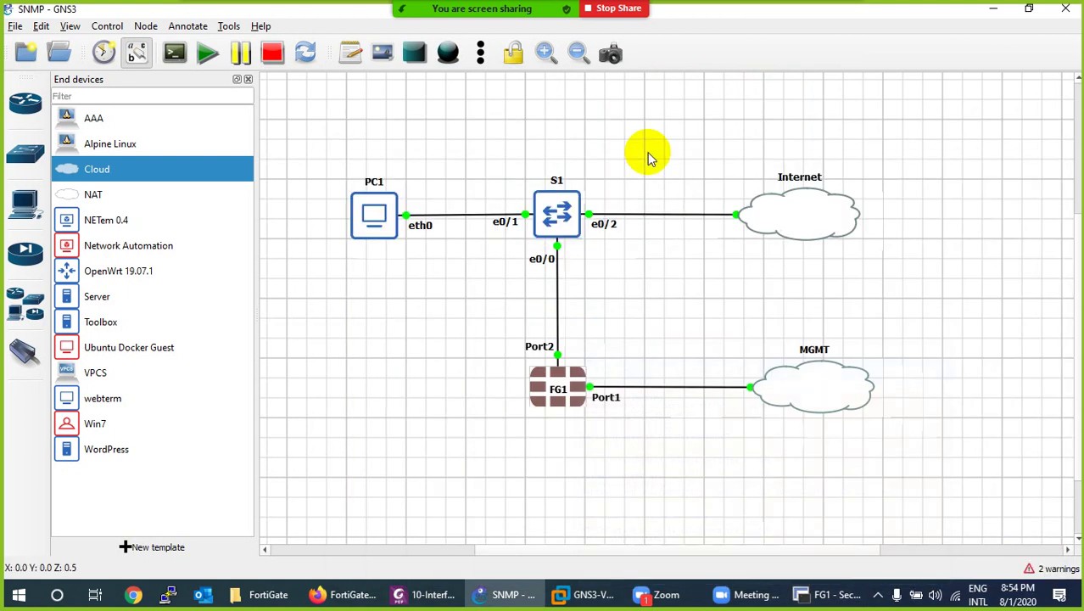
Open a SecureCRT console to switch S1 and get a fresh S1# prompt.
{"action": "right_click", "coordinate": [556, 217]}
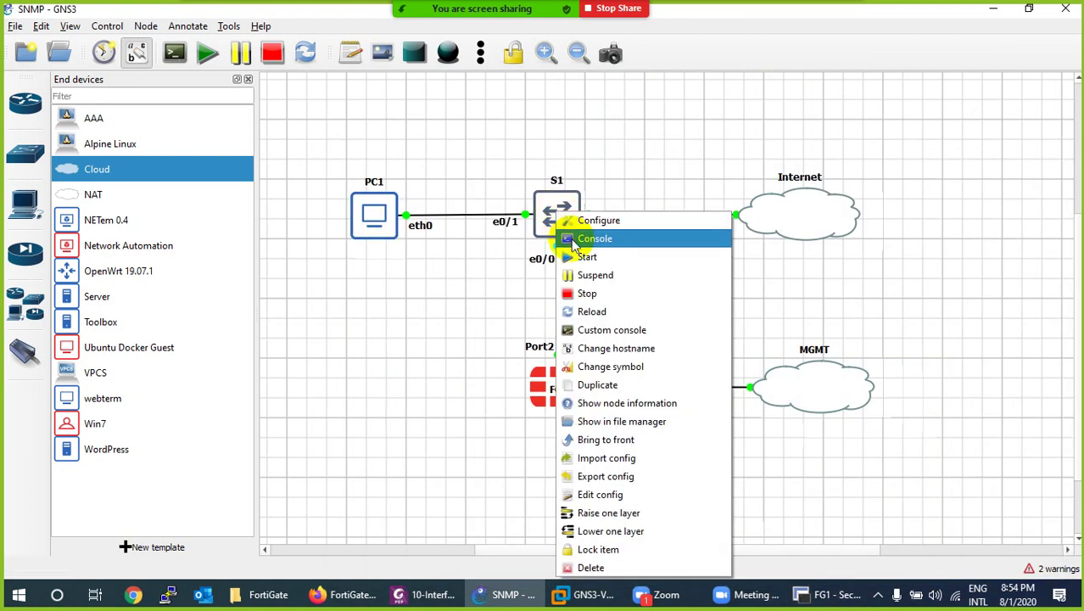
{"action": "left_click", "coordinate": [594, 238]}
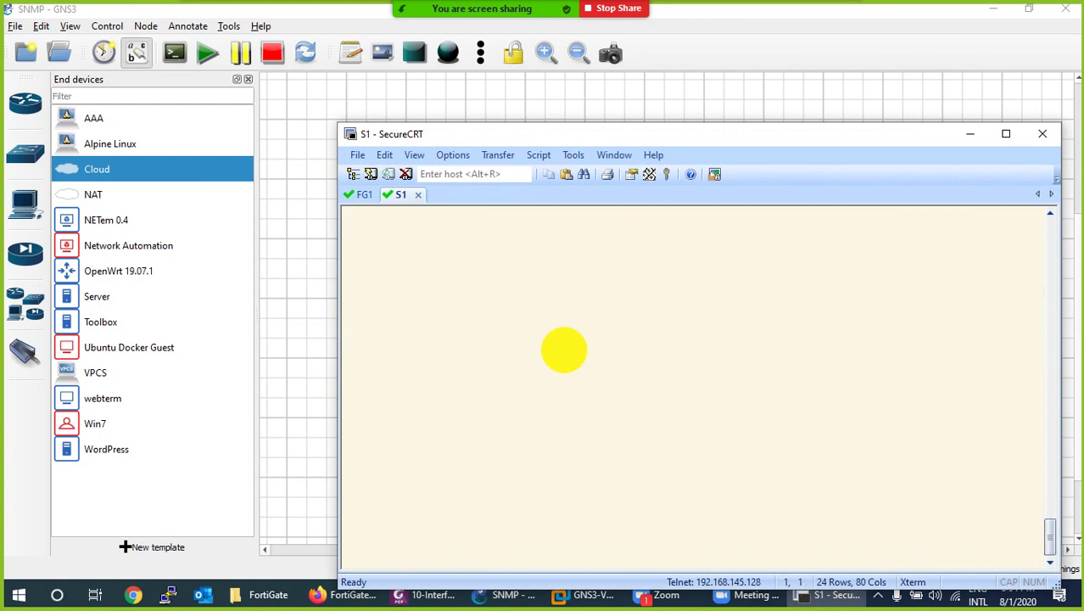
{"action": "key", "text": "Return"}
{"action": "key", "text": "Return"}
{"action": "key", "text": "Return"}
{"action": "key", "text": "Return"}
{"action": "key", "text": "Return"}
Arrange the S1 console beside the topology and enter global configuration mode with config t.
{"action": "left_click_drag", "start_coordinate": [593, 136], "coordinate": [557, 218]}
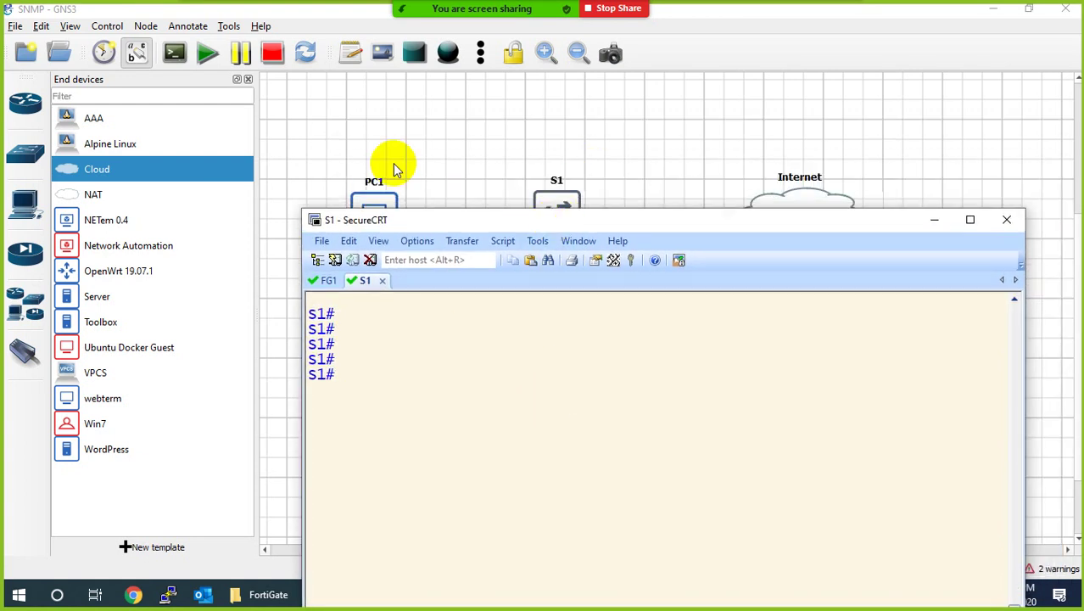
{"action": "left_click", "coordinate": [254, 92]}
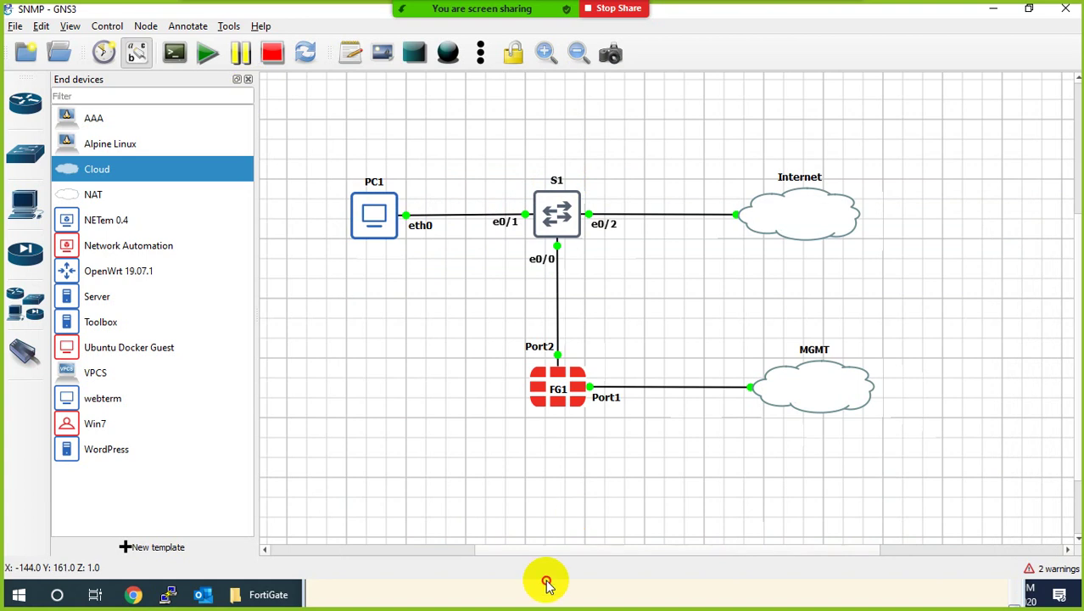
{"action": "left_click", "coordinate": [249, 80]}
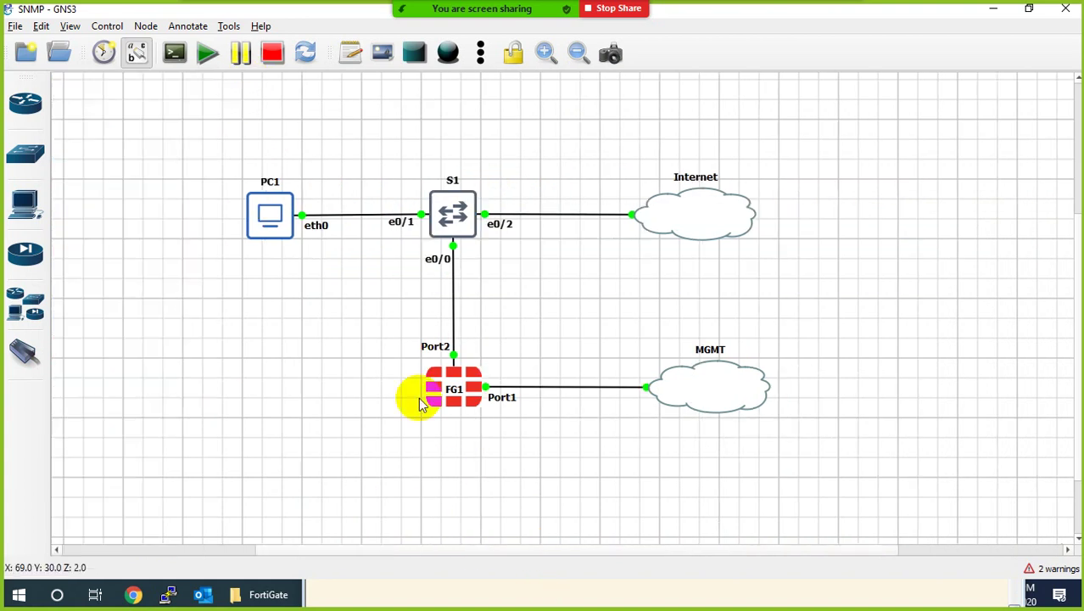
{"action": "left_click", "coordinate": [489, 596]}
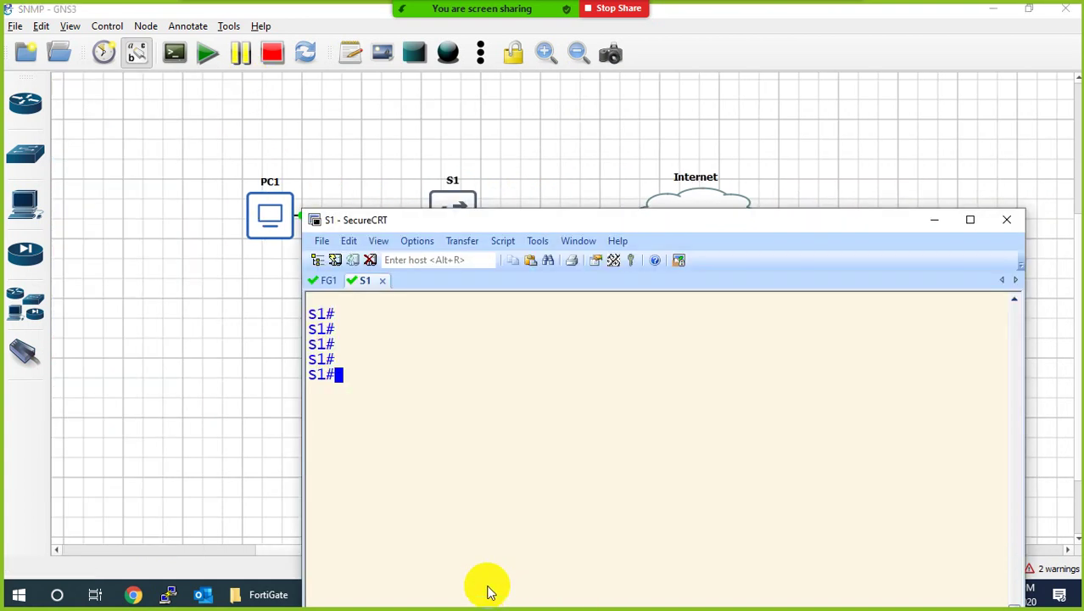
{"action": "left_click_drag", "start_coordinate": [485, 220], "coordinate": [438, 287]}
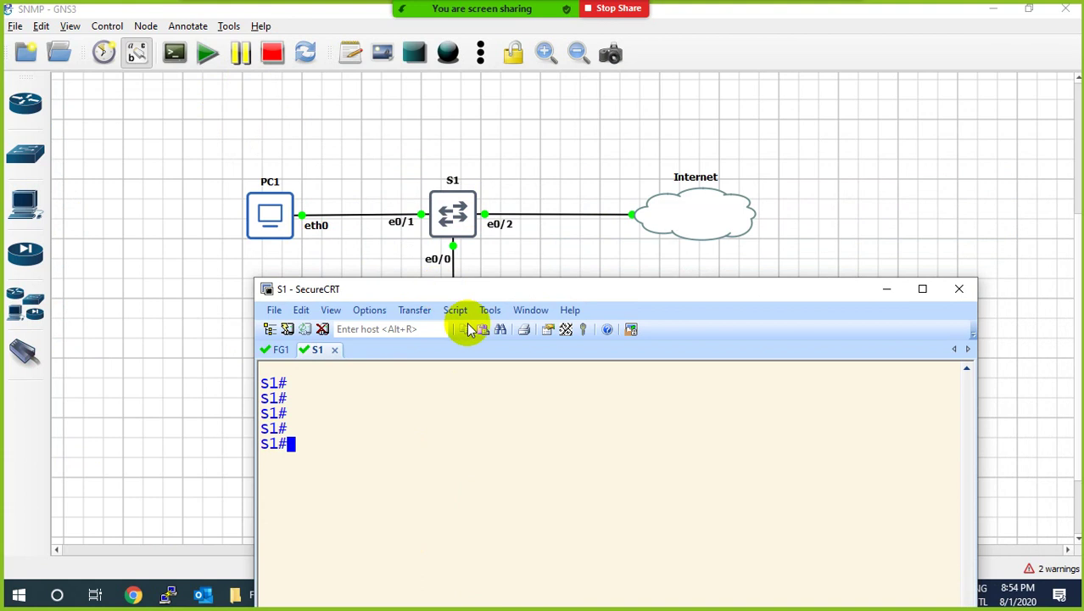
{"action": "key", "text": "ctrl+l"}
{"action": "key", "text": "Return"}
{"action": "type", "text": "config t"}
{"action": "key", "text": "Return"}
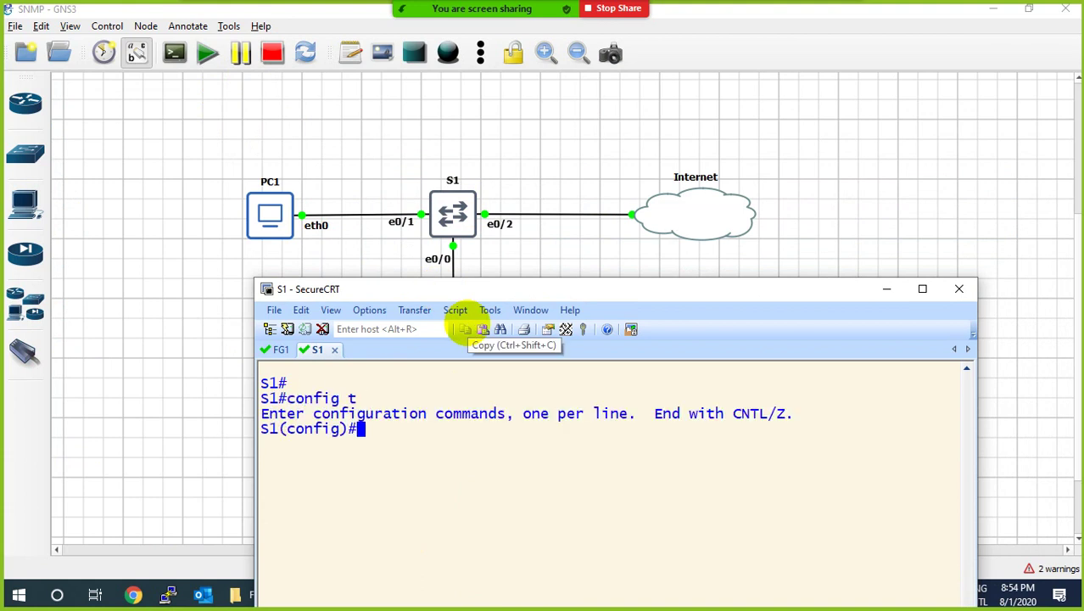
{"action": "key", "text": "ctrl+l"}
{"action": "key", "text": "Return"}
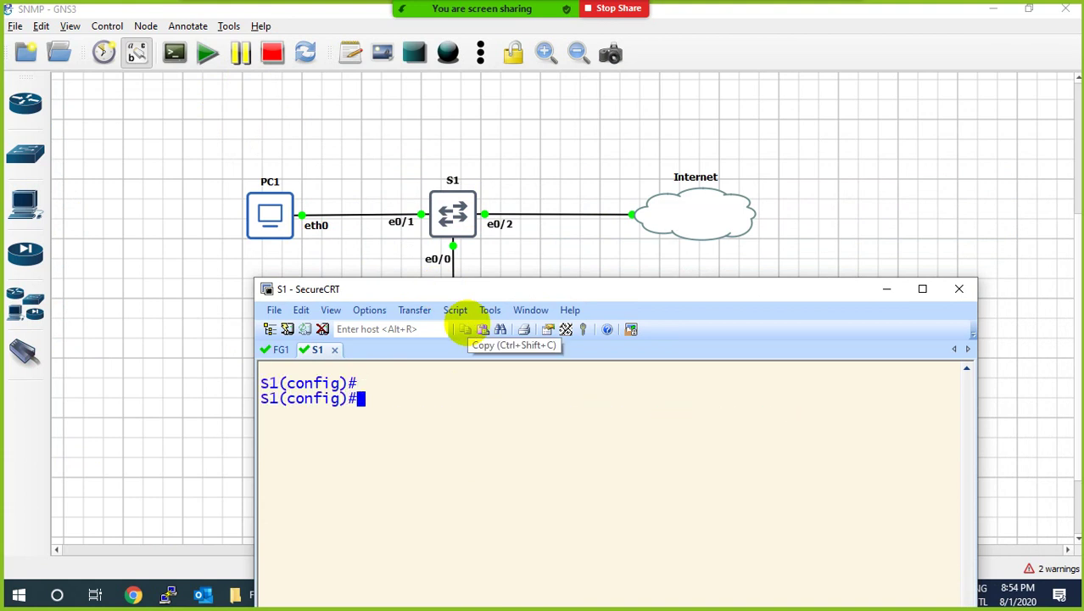
Enter monitor session 1 source interface e0/1 both on S1.
{"action": "type", "text": "see"}
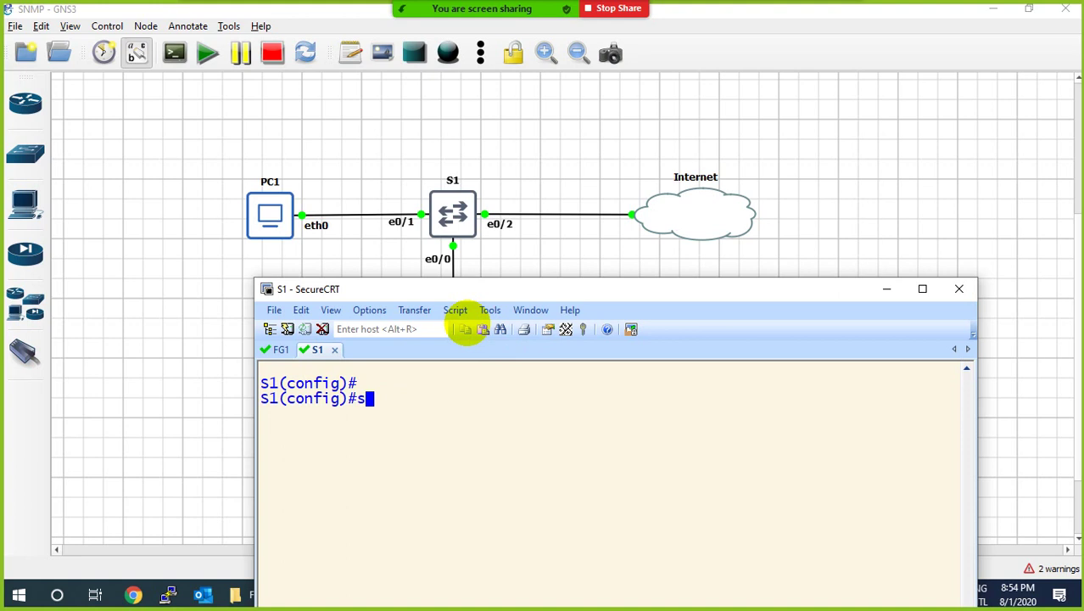
{"action": "key", "text": "BackSpace"}
{"action": "type", "text": "se"}
{"action": "key", "text": "BackSpace"}
{"action": "key", "text": "BackSpace"}
{"action": "type", "text": "mon"}
{"action": "key", "text": "Tab"}
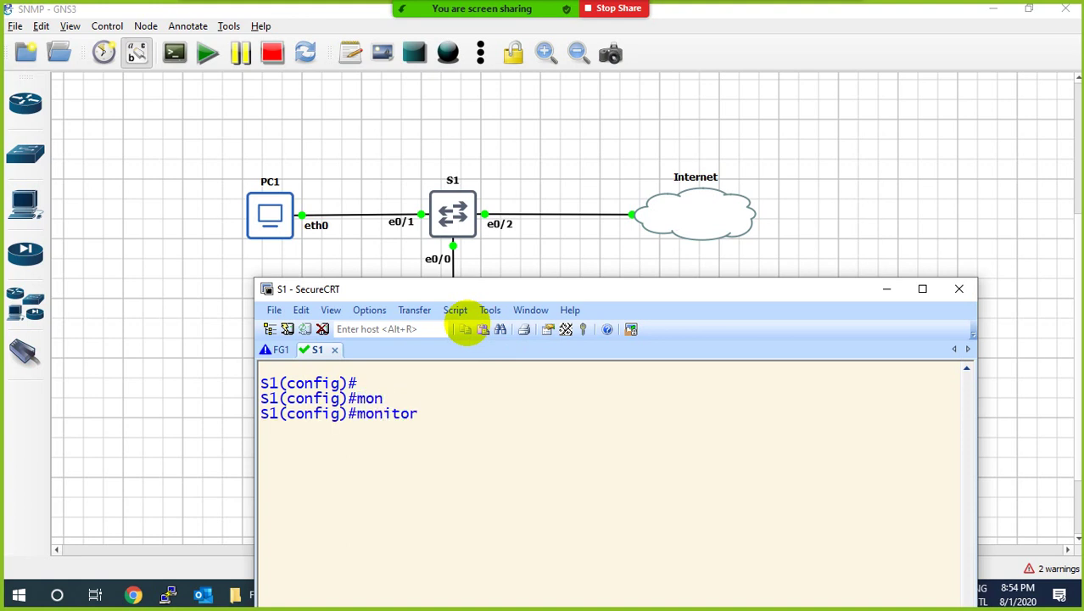
{"action": "type", "text": "?"}
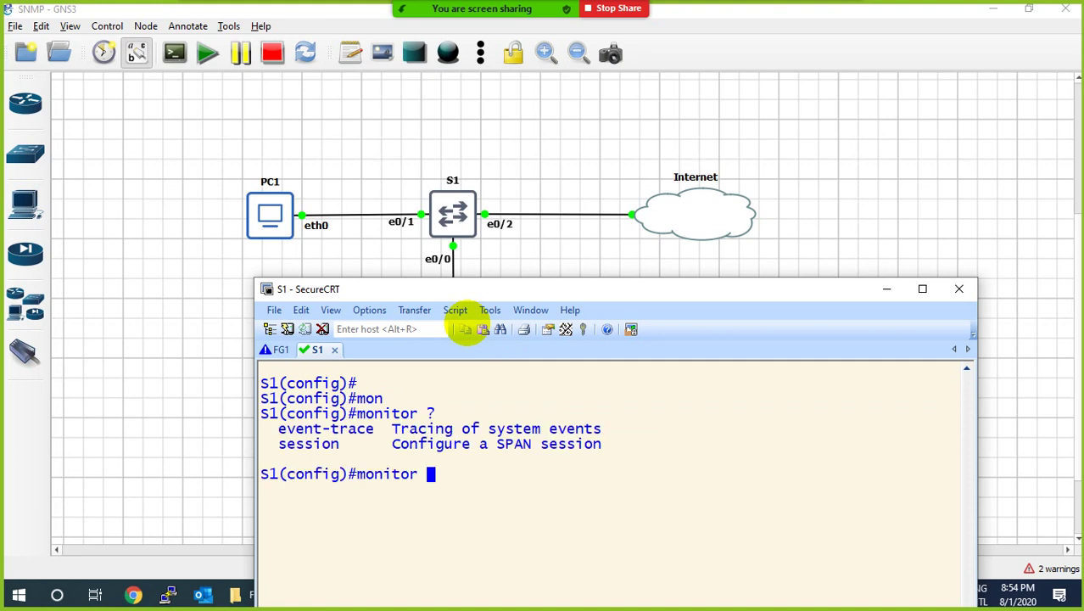
{"action": "type", "text": "see"}
{"action": "key", "text": "Tab"}
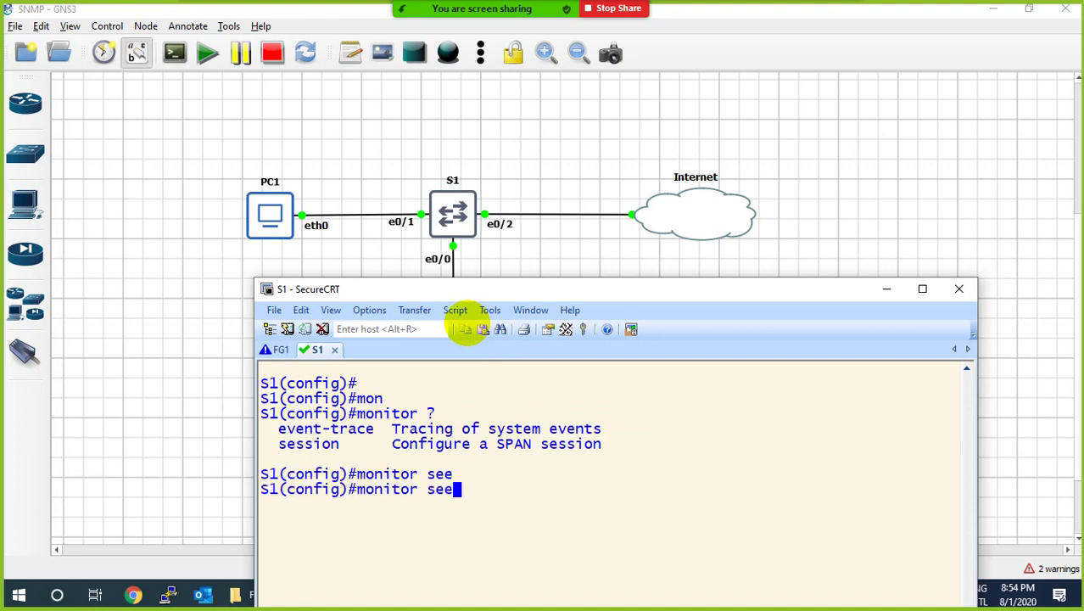
{"action": "key", "text": "Tab"}
{"action": "type", "text": "1?"}
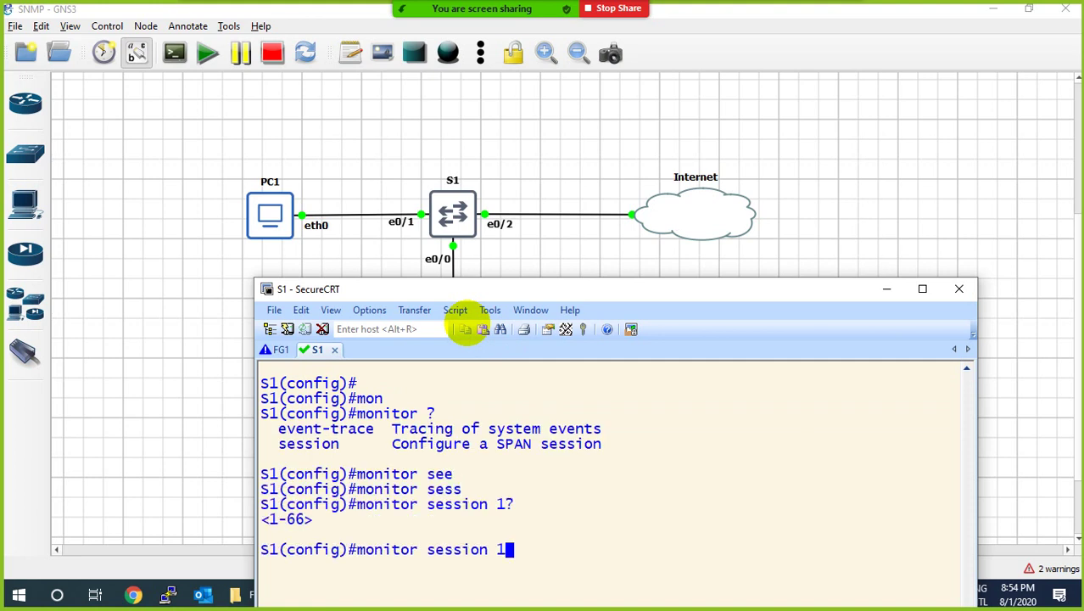
{"action": "type", "text": " sou"}
{"action": "key", "text": "Tab"}
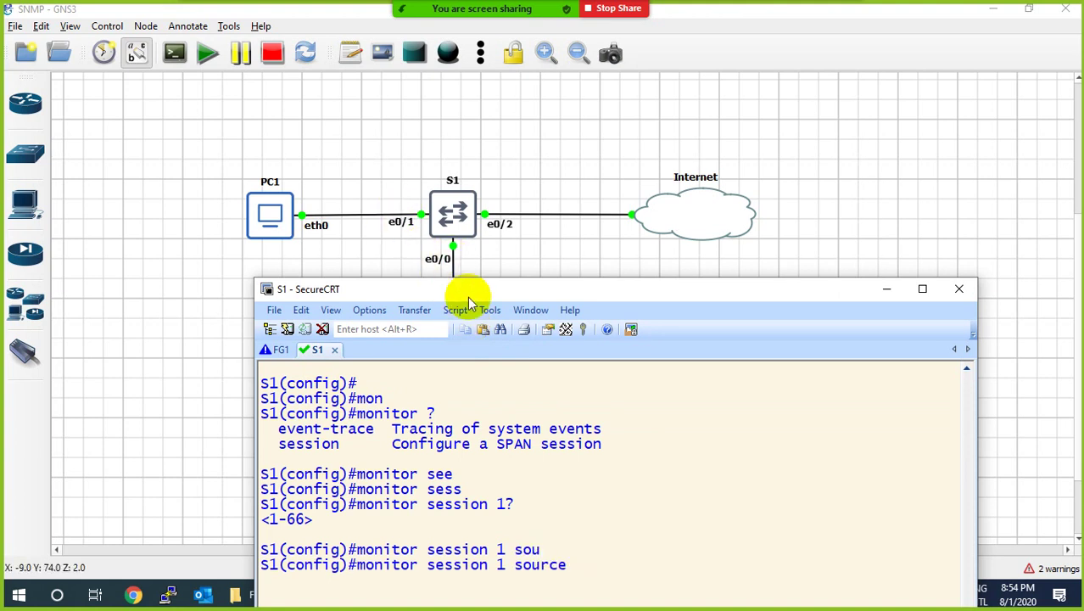
{"action": "type", "text": "in"}
{"action": "key", "text": "Tab"}
{"action": "type", "text": "e"}
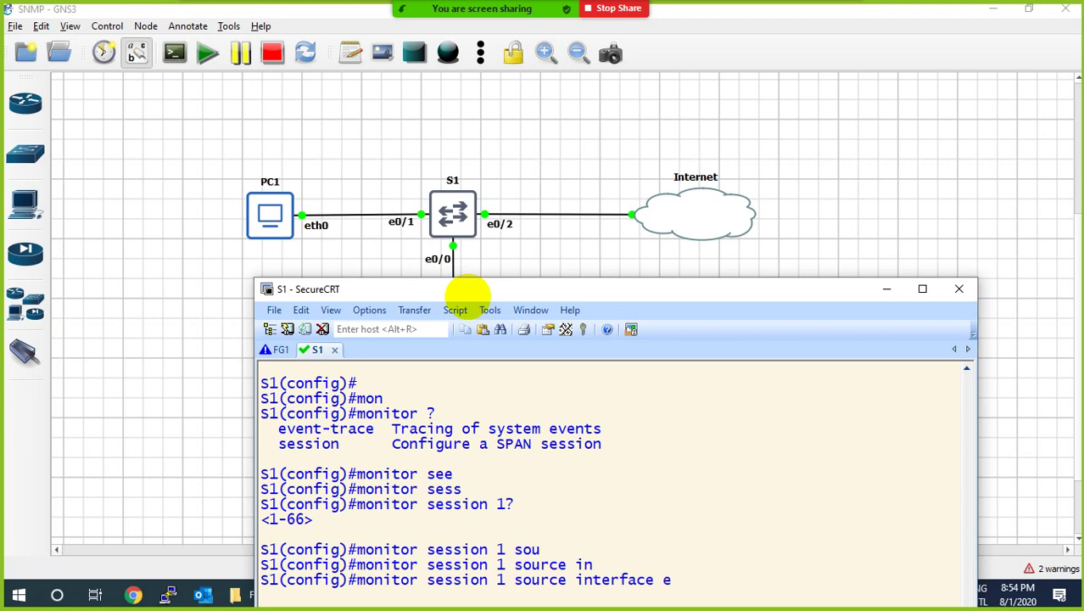
{"action": "type", "text": "0/1 bo"}
{"action": "key", "text": "Tab"}
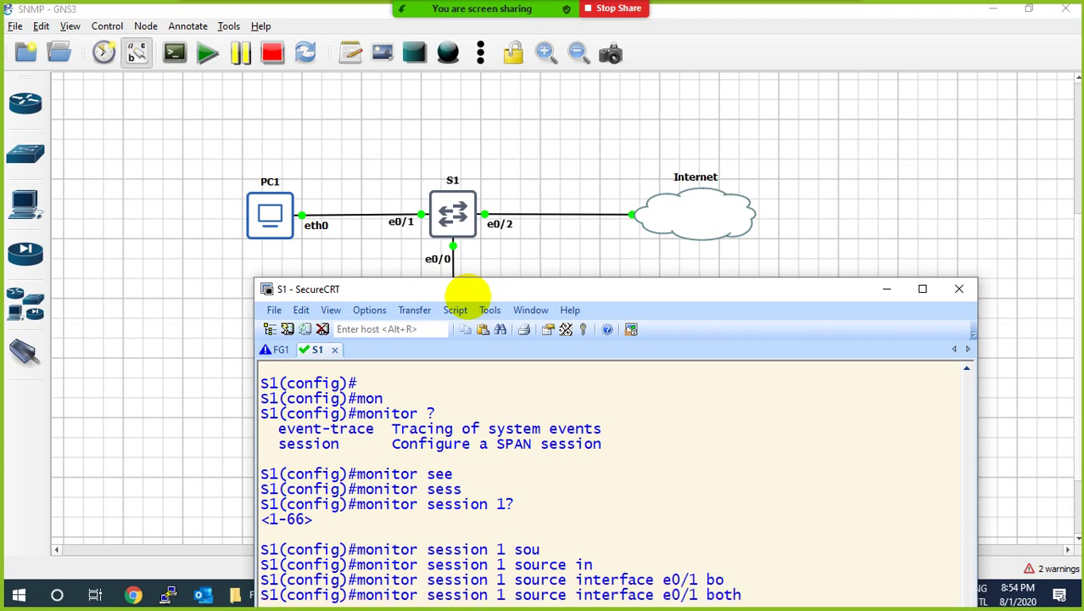
{"action": "left_click_drag", "start_coordinate": [466, 290], "coordinate": [691, 138]}
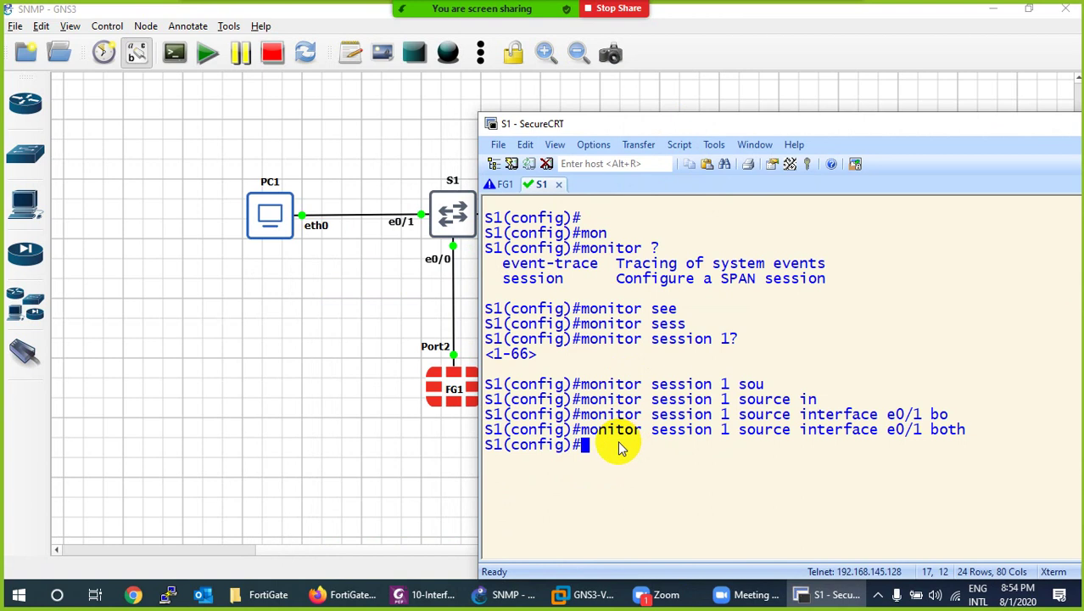
{"action": "key", "text": "ctrl+l"}
{"action": "key", "text": "Return"}
{"action": "key", "text": "Up"}
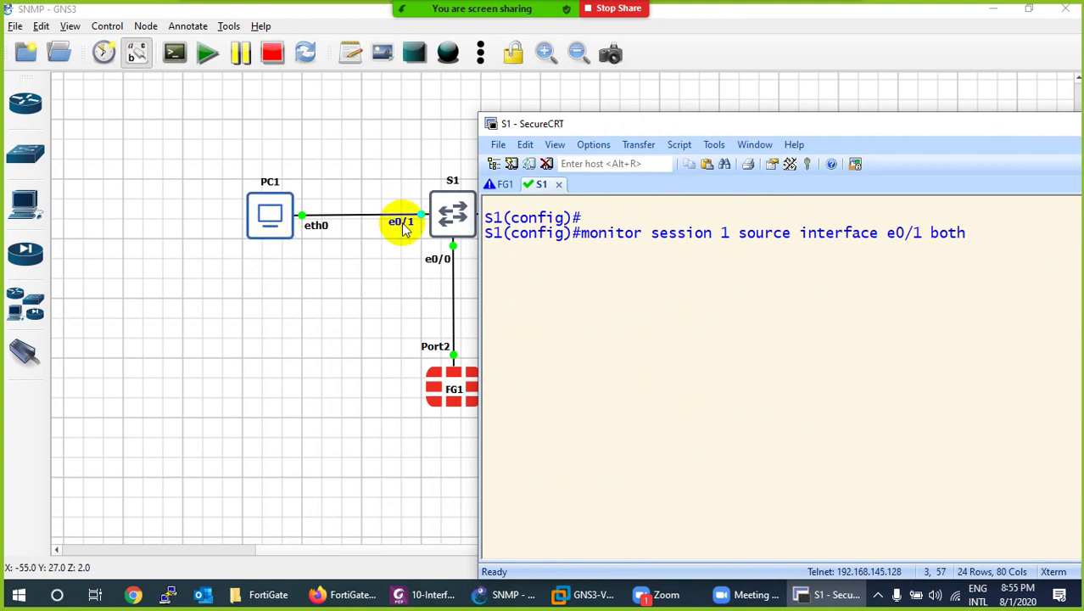
Apply the e0/1 source, then set monitor session 1 destination interface e0/0.
{"action": "key", "text": "Return"}
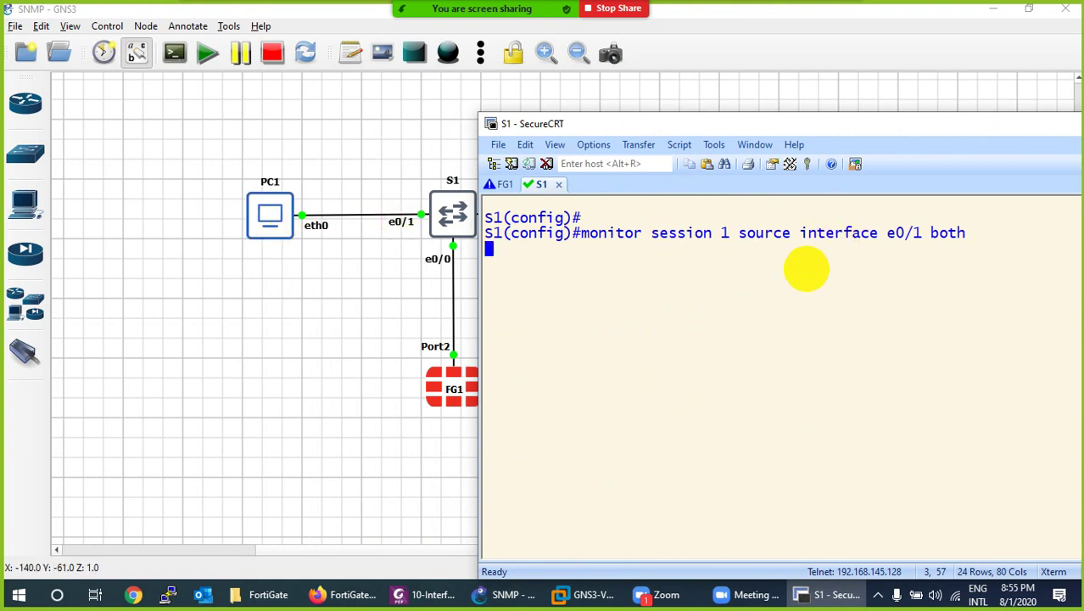
{"action": "key", "text": "Up"}
{"action": "key", "text": "BackSpace"}
{"action": "key", "text": "BackSpace"}
{"action": "key", "text": "BackSpace"}
{"action": "key", "text": "BackSpace"}
{"action": "key", "text": "BackSpace"}
{"action": "key", "text": "BackSpace"}
{"action": "key", "text": "BackSpace"}
{"action": "key", "text": "BackSpace"}
{"action": "key", "text": "BackSpace"}
{"action": "key", "text": "BackSpace"}
{"action": "key", "text": "BackSpace"}
{"action": "key", "text": "BackSpace"}
{"action": "key", "text": "BackSpace"}
{"action": "key", "text": "BackSpace"}
{"action": "key", "text": "BackSpace"}
{"action": "key", "text": "BackSpace"}
{"action": "key", "text": "BackSpace"}
{"action": "key", "text": "BackSpace"}
{"action": "key", "text": "BackSpace"}
{"action": "key", "text": "BackSpace"}
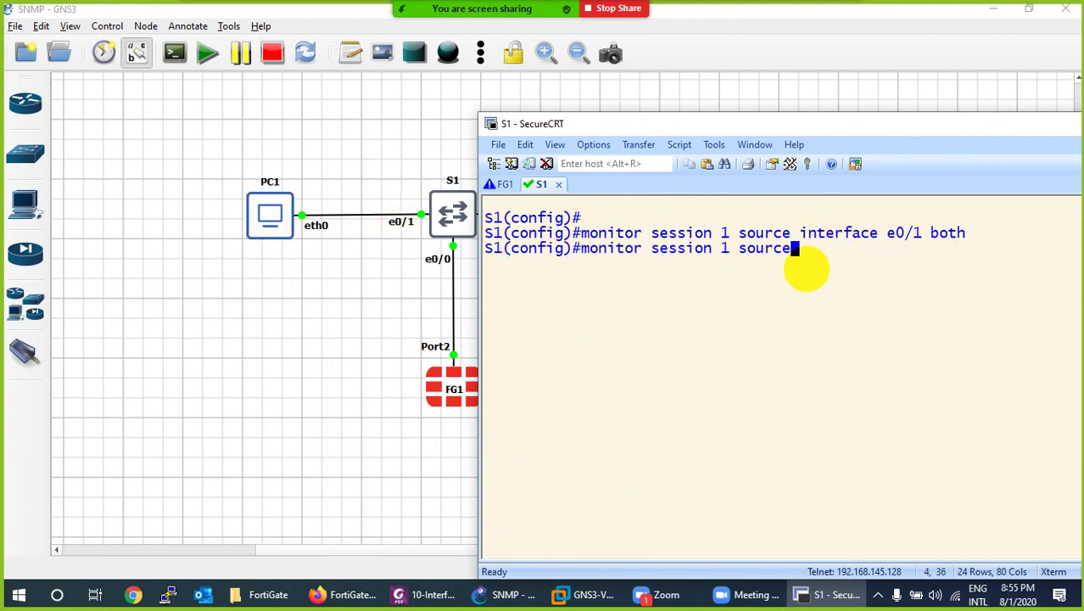
{"action": "type", "text": "de"}
{"action": "key", "text": "BackSpace"}
{"action": "key", "text": "BackSpace"}
{"action": "key", "text": "BackSpace"}
{"action": "type", "text": "de"}
{"action": "key", "text": "Tab"}
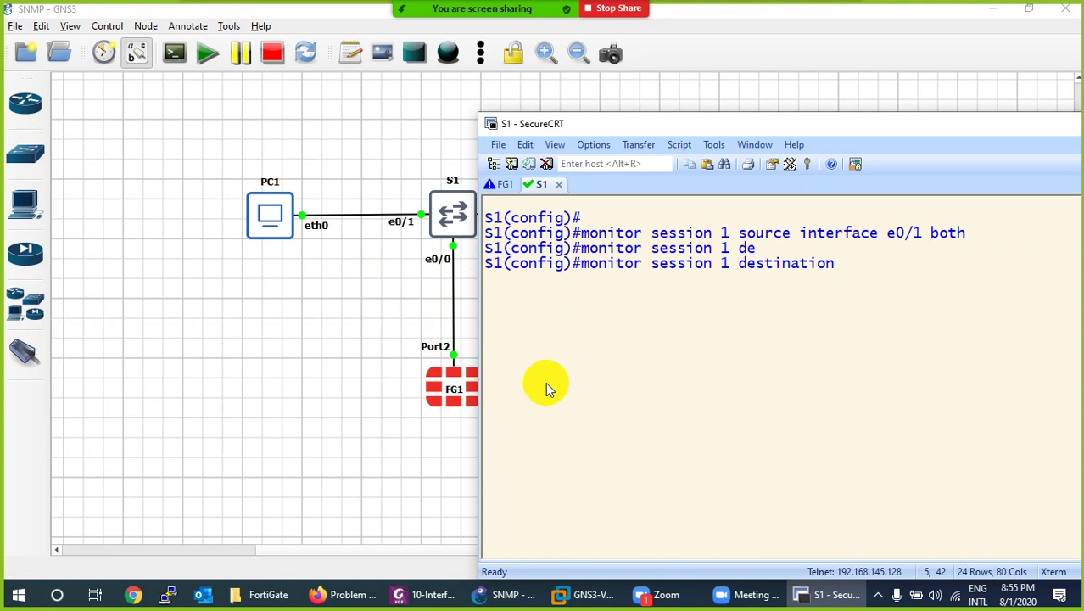
{"action": "type", "text": "in"}
{"action": "key", "text": "Tab"}
{"action": "type", "text": "e"}
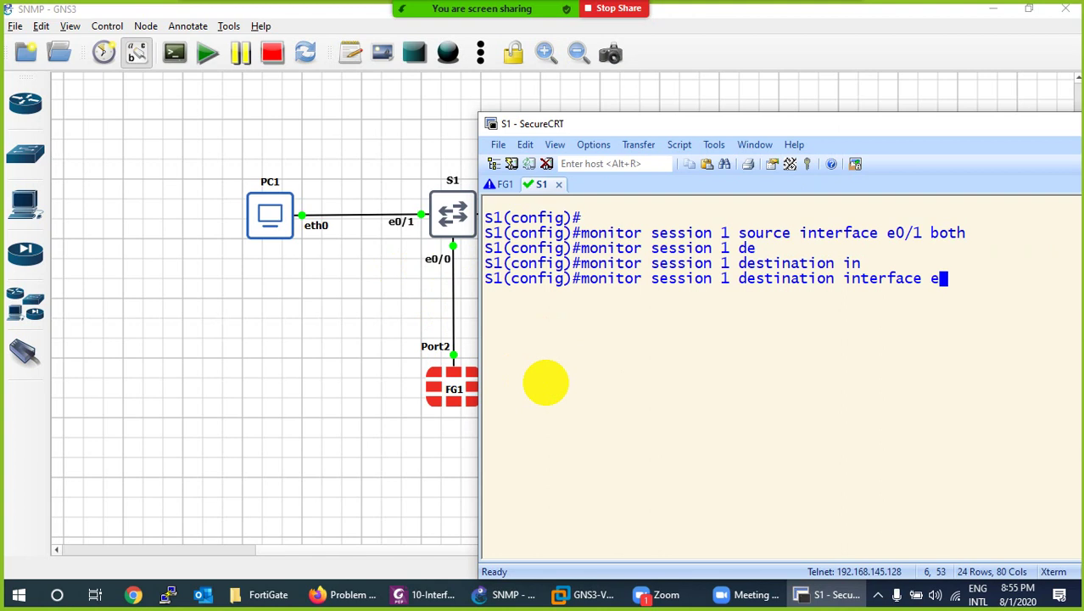
{"action": "type", "text": "0/0"}
{"action": "key", "text": "Return"}
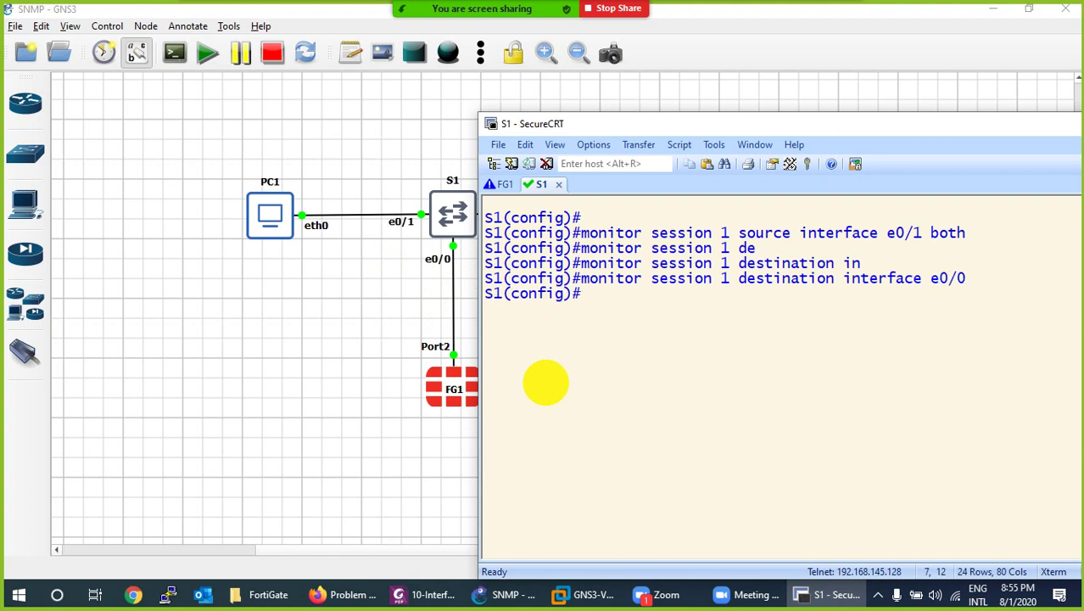
Exit config mode and verify with show monitor session 1: source Et0/1, destination Et0/0.
{"action": "key", "text": "ctrl+z"}
{"action": "key", "text": "Return"}
{"action": "type", "text": "show se"}
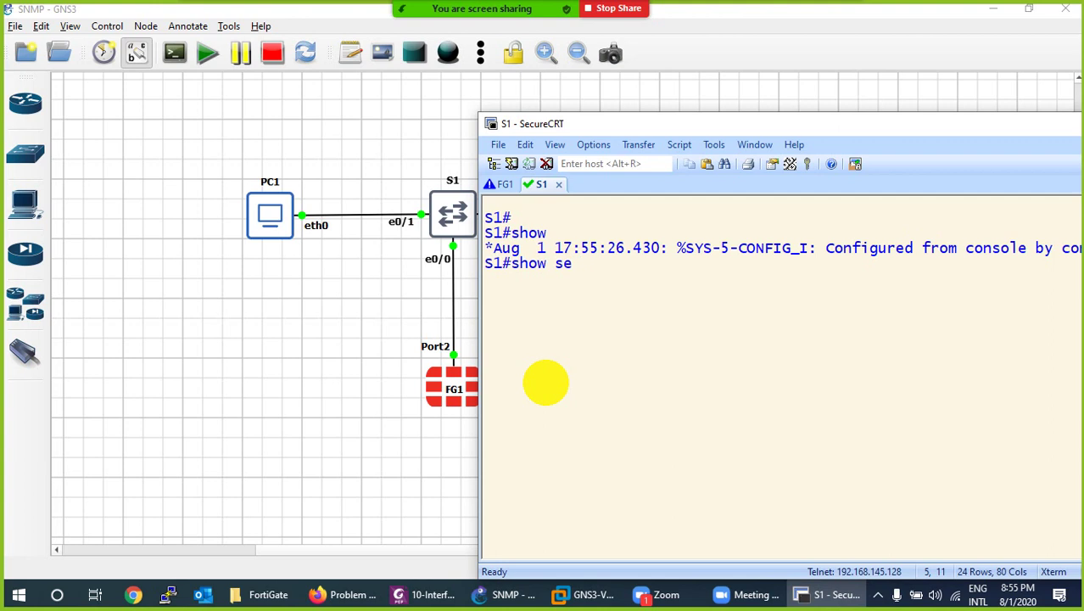
{"action": "type", "text": "s"}
{"action": "key", "text": "BackSpace"}
{"action": "key", "text": "BackSpace"}
{"action": "key", "text": "BackSpace"}
{"action": "type", "text": "monito"}
{"action": "key", "text": "BackSpace"}
{"action": "key", "text": "BackSpace"}
{"action": "type", "text": "oni"}
{"action": "key", "text": "Tab"}
{"action": "type", "text": "se"}
{"action": "key", "text": "Tab"}
{"action": "type", "text": "1"}
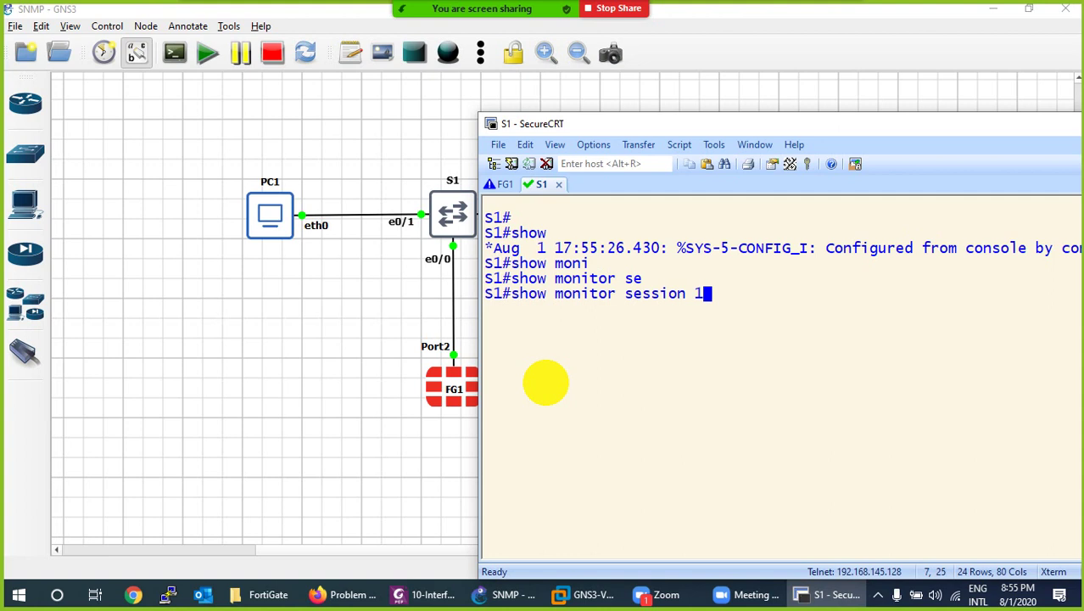
{"action": "key", "text": "Return"}
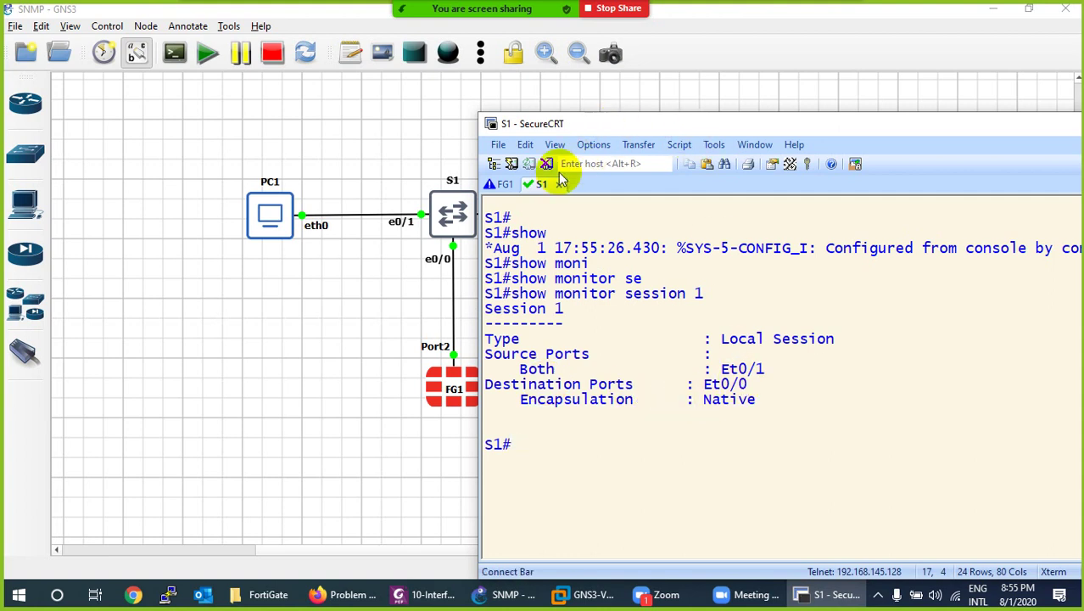
{"action": "left_click", "coordinate": [503, 183]}
Log in to FG1 as admin with the blank default password and set a new admin password.
{"action": "left_click", "coordinate": [633, 134]}
{"action": "left_click_drag", "start_coordinate": [632, 127], "coordinate": [463, 441]}
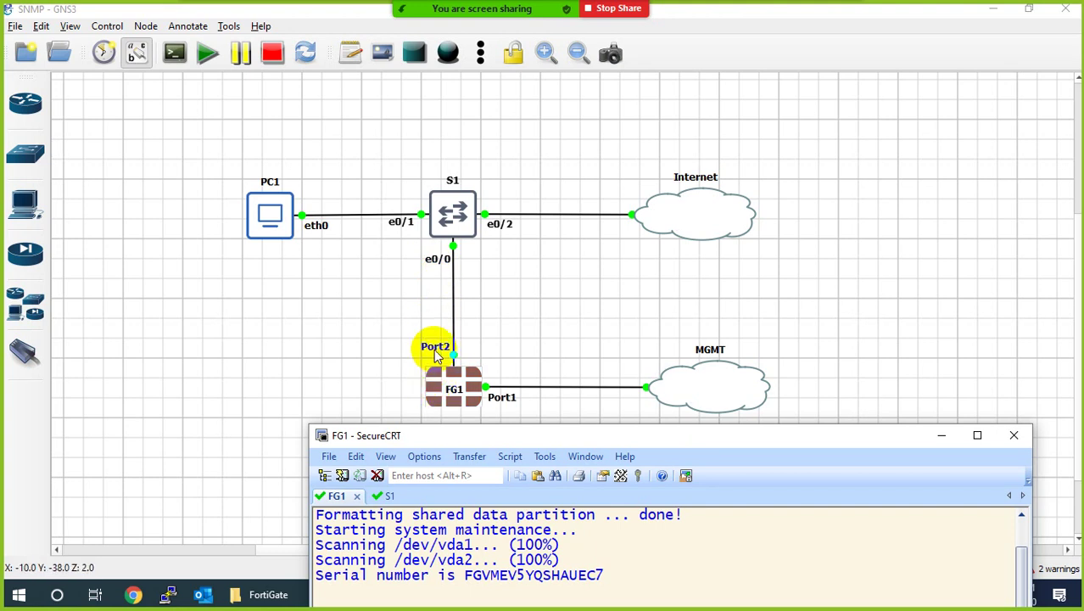
{"action": "left_click_drag", "start_coordinate": [431, 434], "coordinate": [756, 26]}
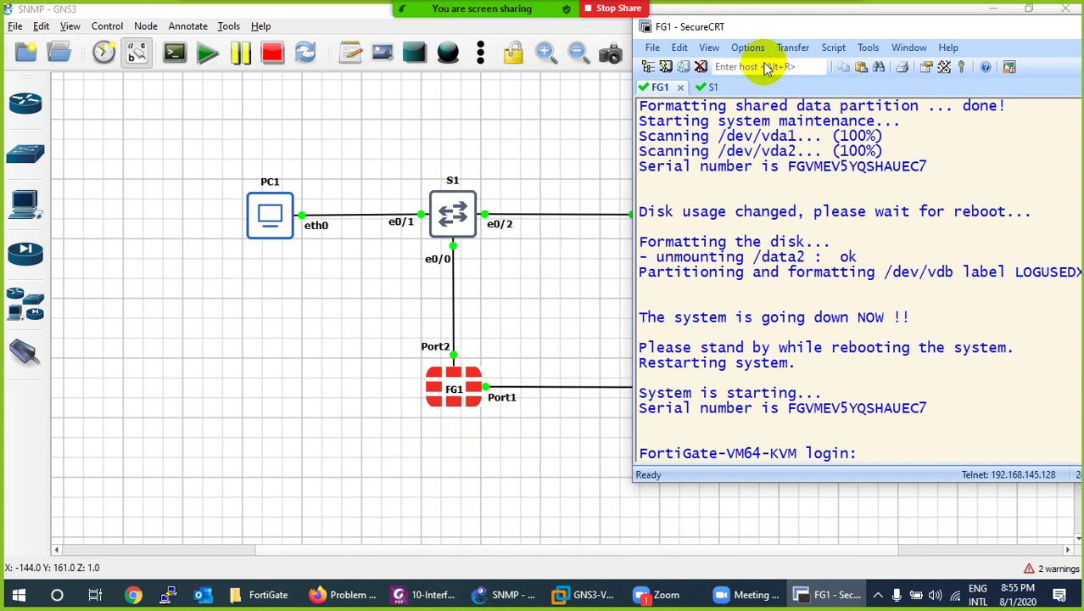
{"action": "key", "text": "Return"}
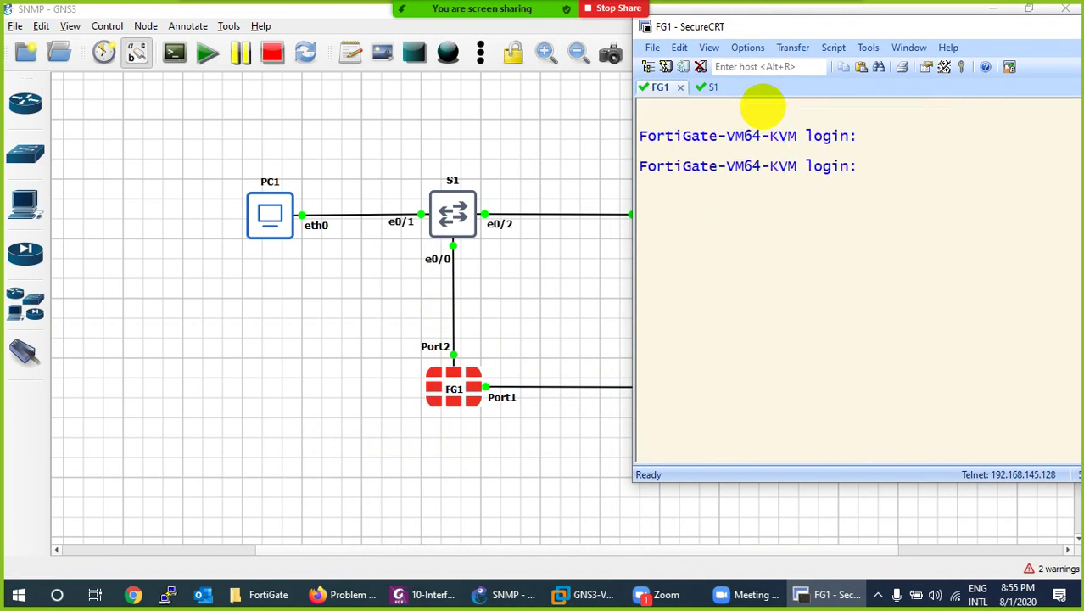
{"action": "type", "text": "admin"}
{"action": "key", "text": "Return"}
{"action": "key", "text": "Return"}
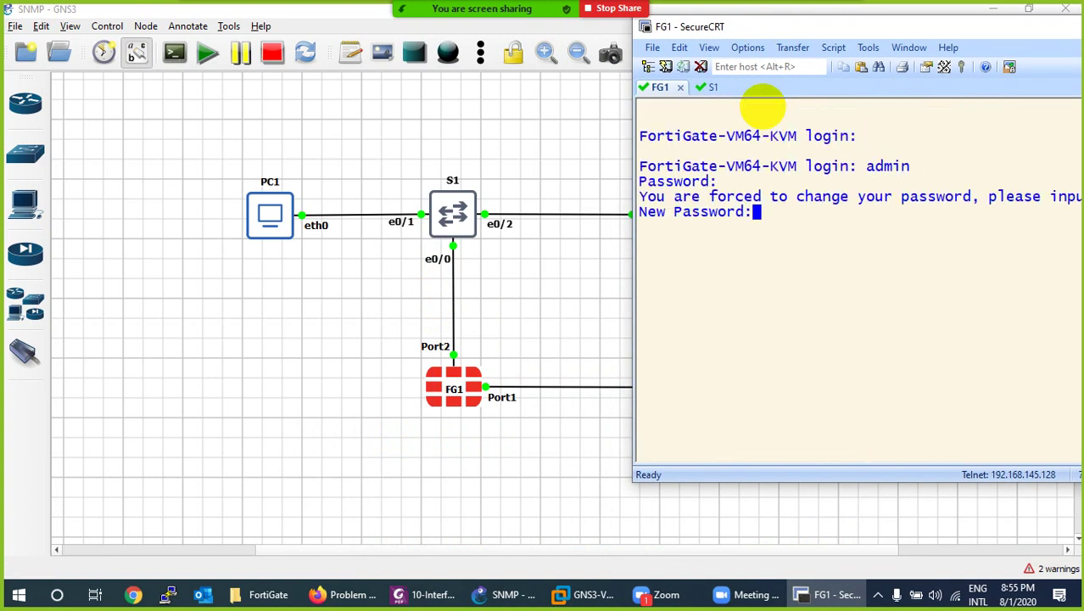
{"action": "type", "text": "***"}
{"action": "key", "text": "Return"}
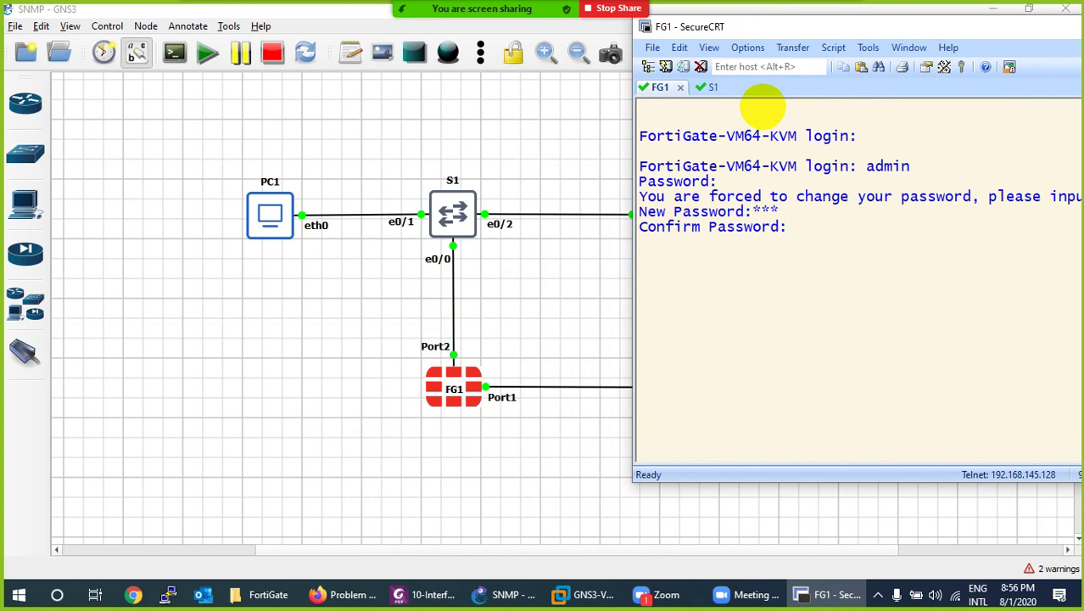
{"action": "type", "text": "***"}
{"action": "key", "text": "Return"}
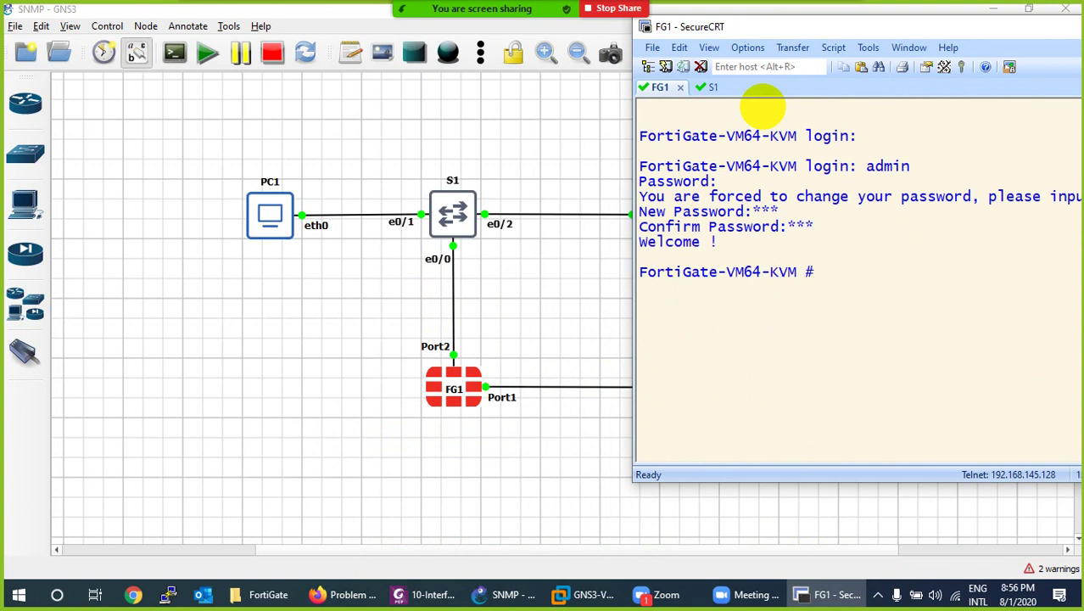
Put FortiGate port1 in static mode with IP address 192.168.3.100.
{"action": "type", "text": "config system in"}
{"action": "key", "text": "Tab"}
{"action": "key", "text": "Return"}
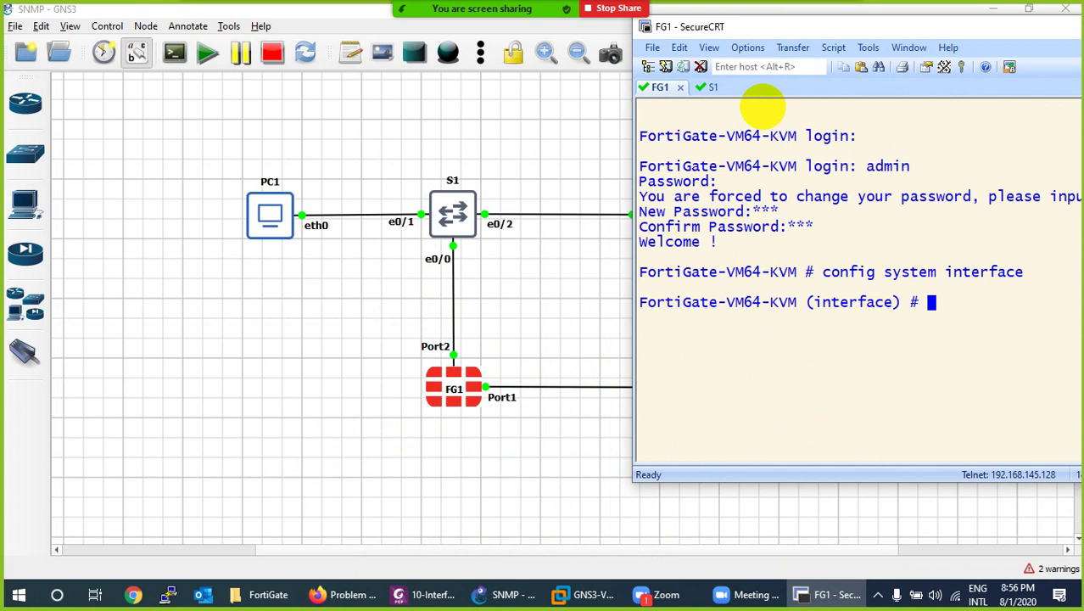
{"action": "type", "text": "edit port1"}
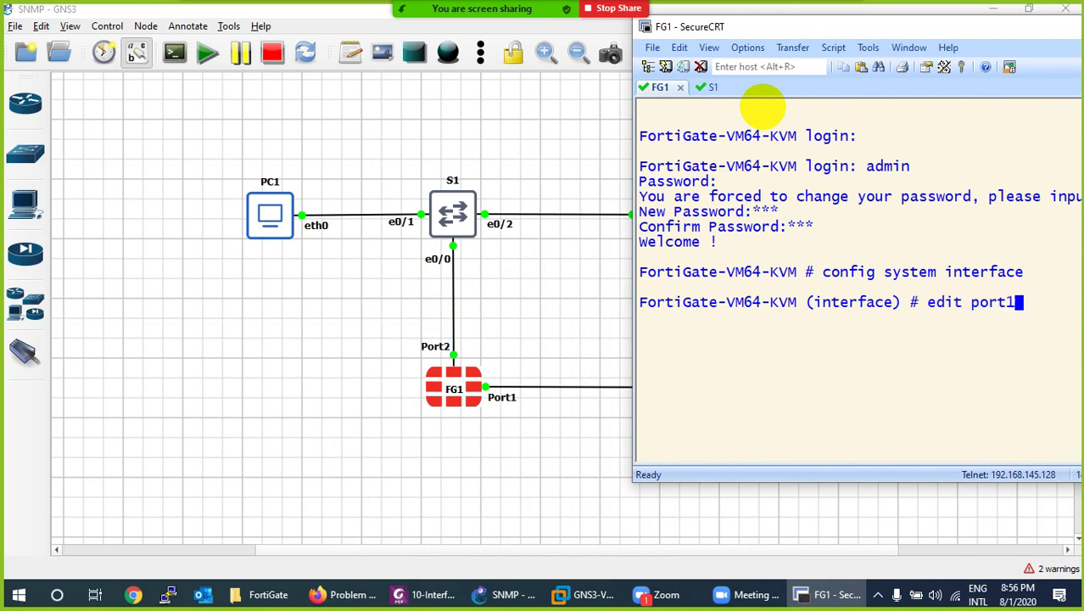
{"action": "key", "text": "Return"}
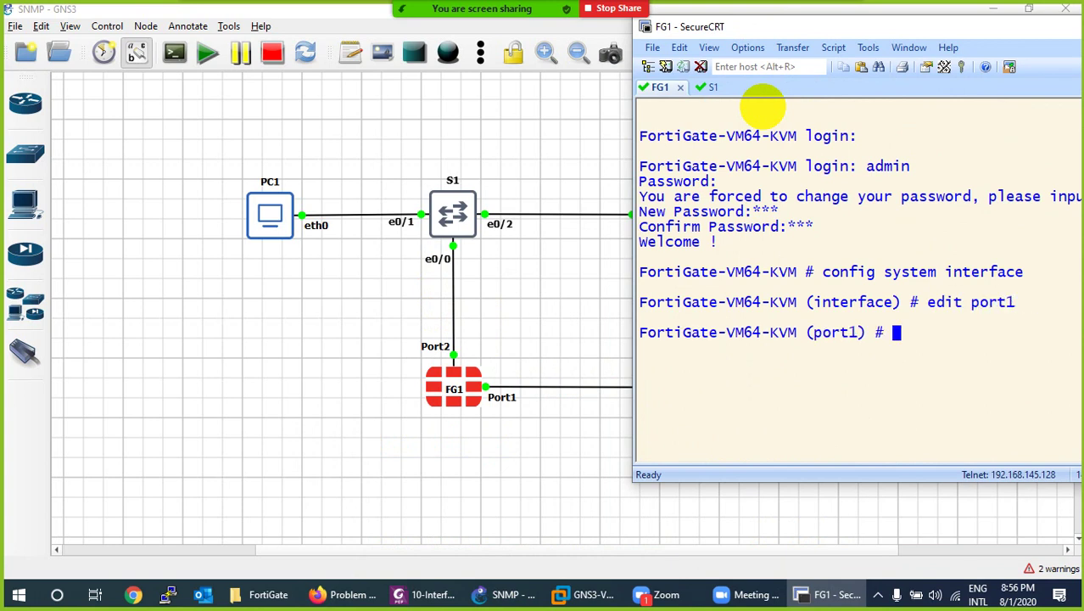
{"action": "type", "text": "set mode static"}
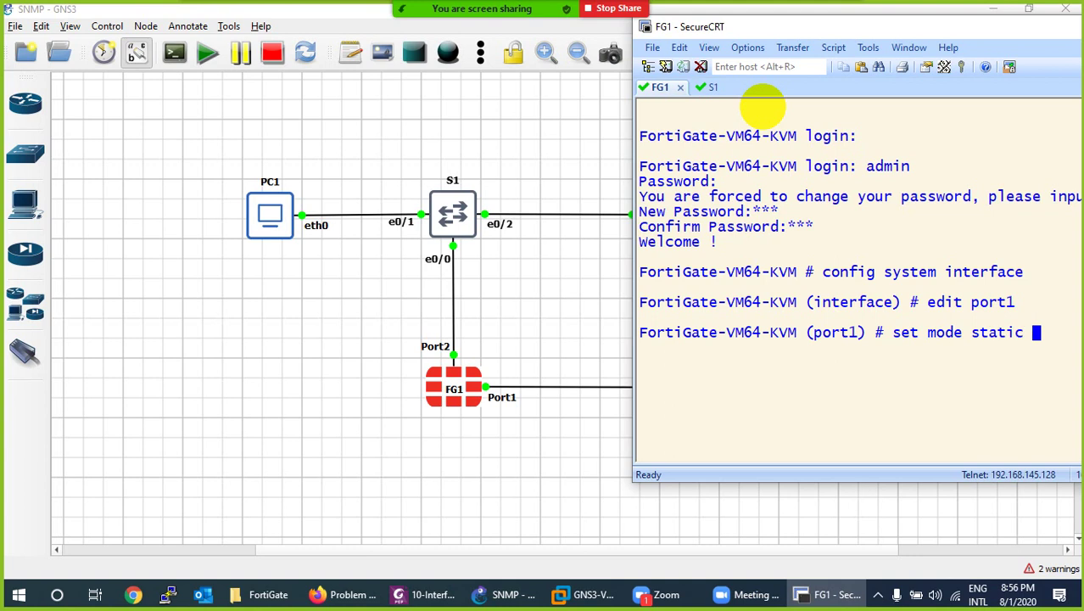
{"action": "key", "text": "Return"}
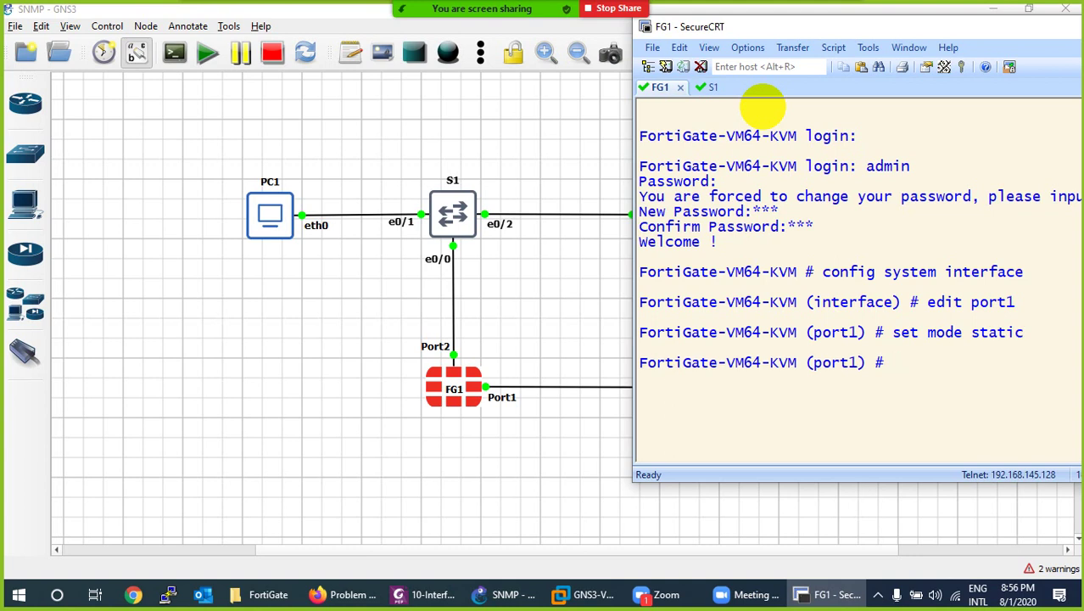
{"action": "type", "text": "set ip 192.168.3."}
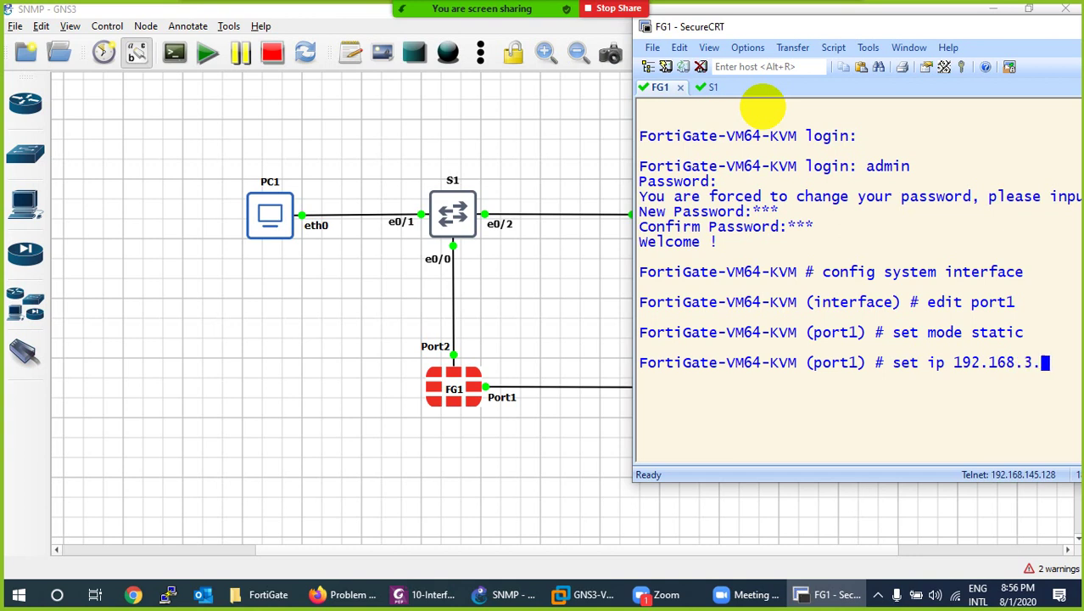
{"action": "type", "text": "100/2"}
{"action": "key", "text": "Return"}
Allow HTTPS, HTTP, ping, SSH and Telnet management on port1 and save with end.
{"action": "left_click_drag", "start_coordinate": [781, 28], "coordinate": [710, 54]}
{"action": "type", "text": "set "}
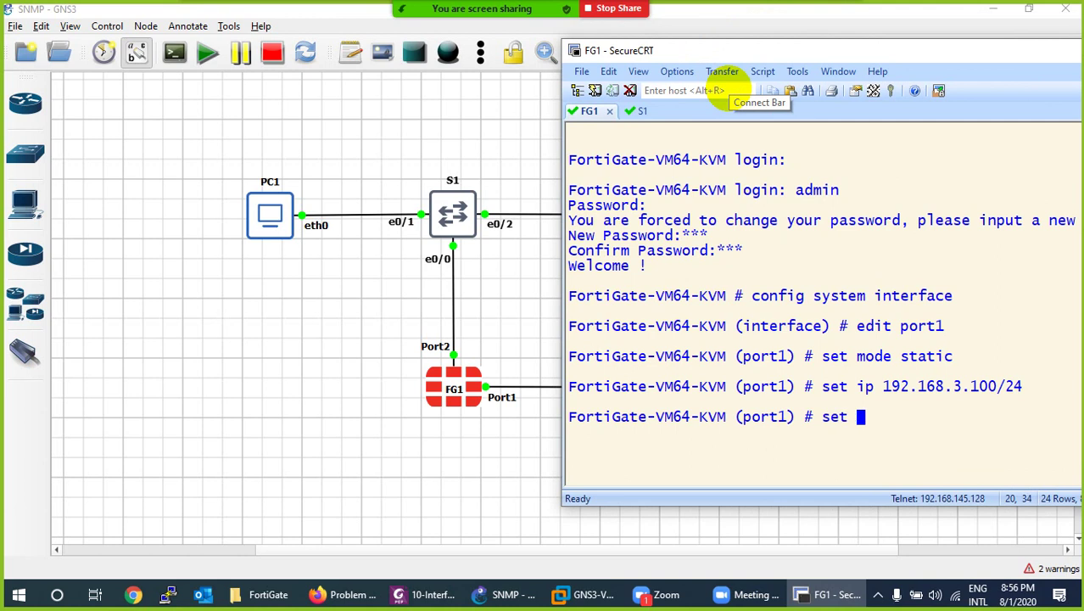
{"action": "type", "text": "allowaccess h"}
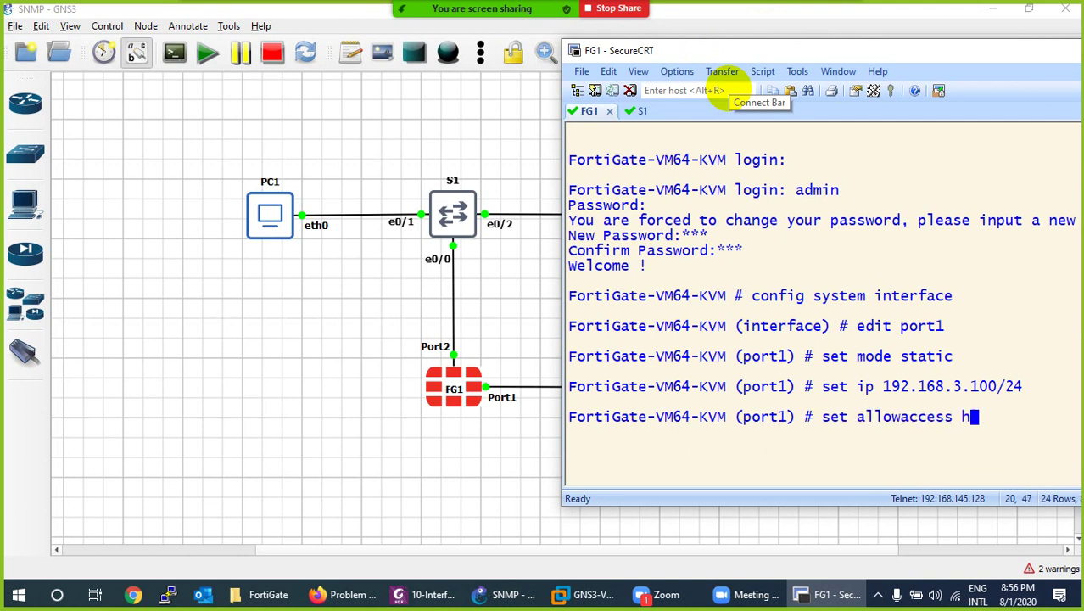
{"action": "type", "text": "ttps http"}
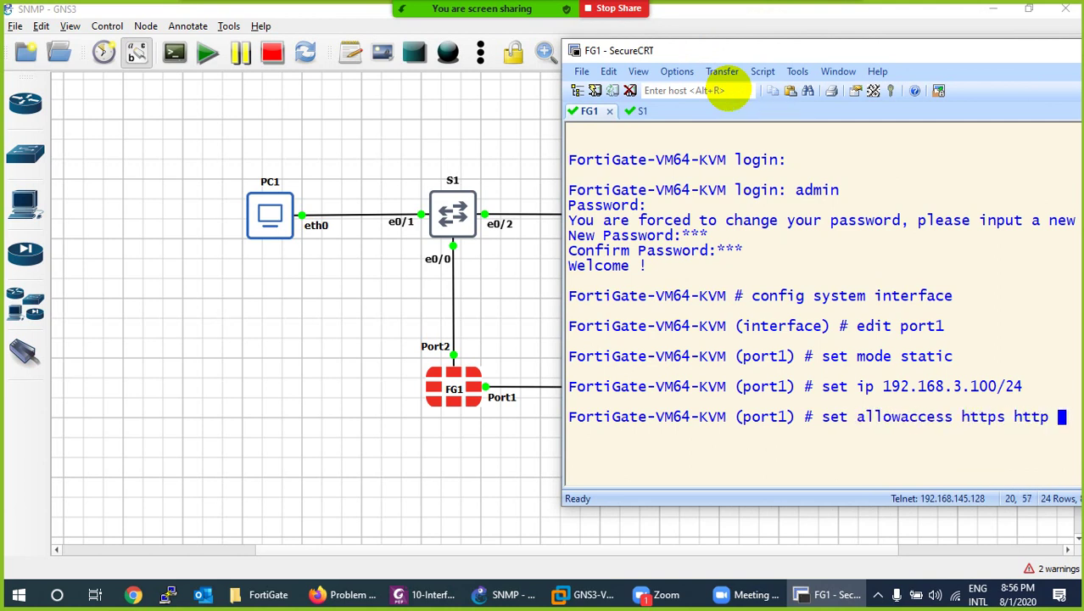
{"action": "left_click_drag", "start_coordinate": [732, 54], "coordinate": [490, 90]}
{"action": "type", "text": "pi"}
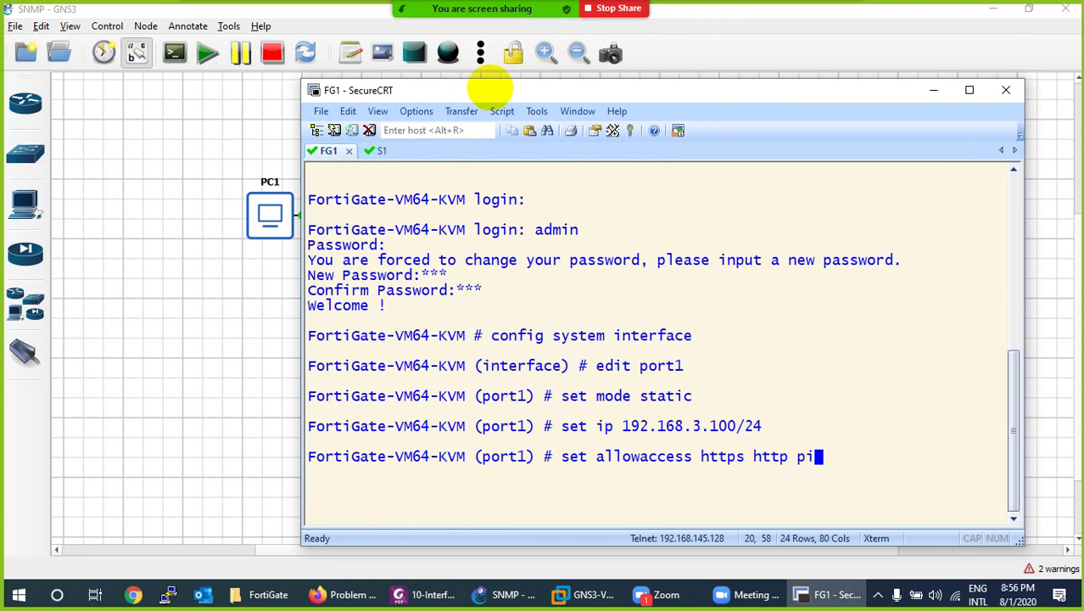
{"action": "type", "text": "ng ssh tel"}
{"action": "key", "text": "Return"}
{"action": "type", "text": "e"}
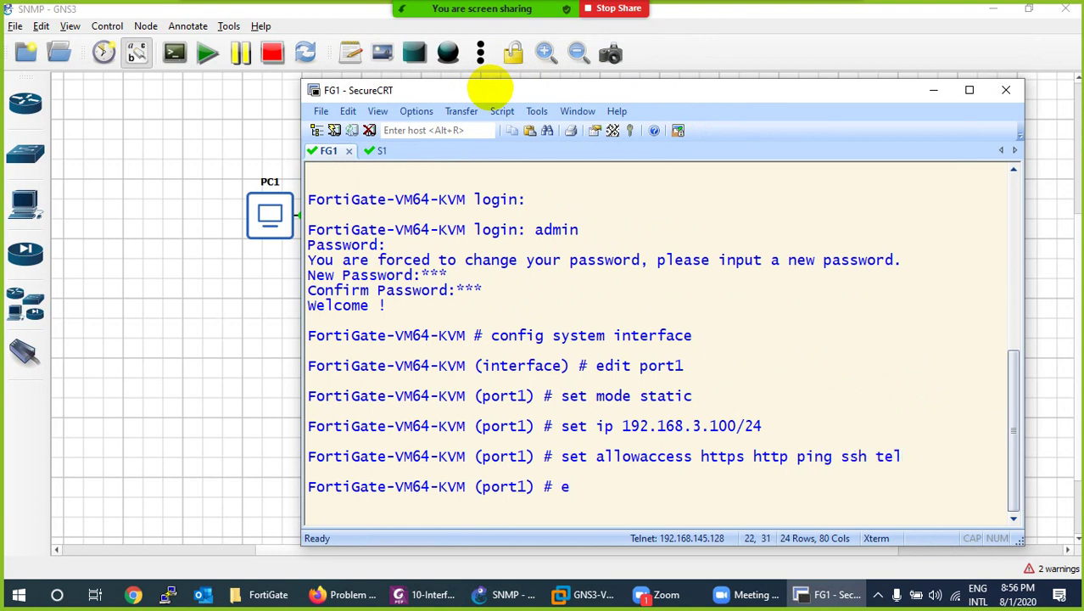
{"action": "type", "text": "nd"}
{"action": "key", "text": "Return"}
Run show system interface to confirm port1 holds 192.168.3.100.
{"action": "key", "text": "ctrl+l"}
{"action": "type", "text": "shows"}
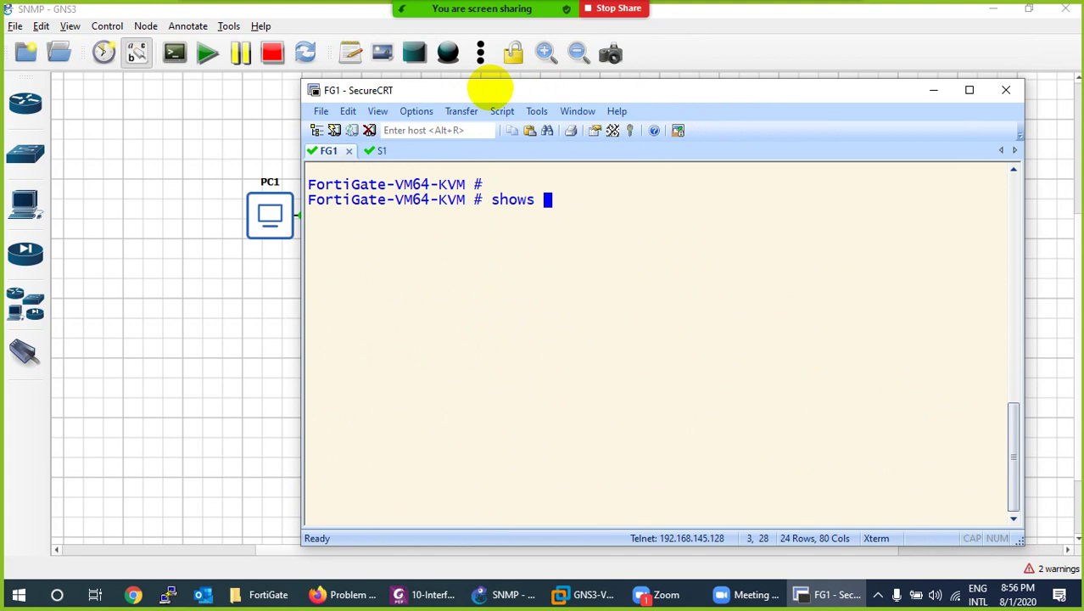
{"action": "key", "text": "BackSpace"}
{"action": "type", "text": "system interface ?"}
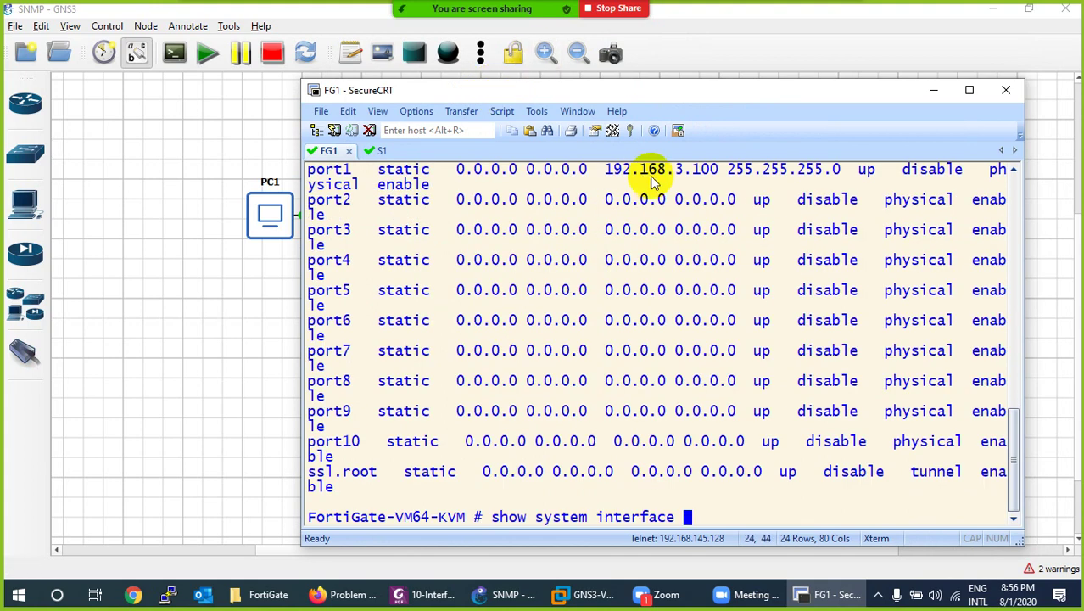
{"action": "left_click_drag", "start_coordinate": [718, 170], "coordinate": [611, 170]}
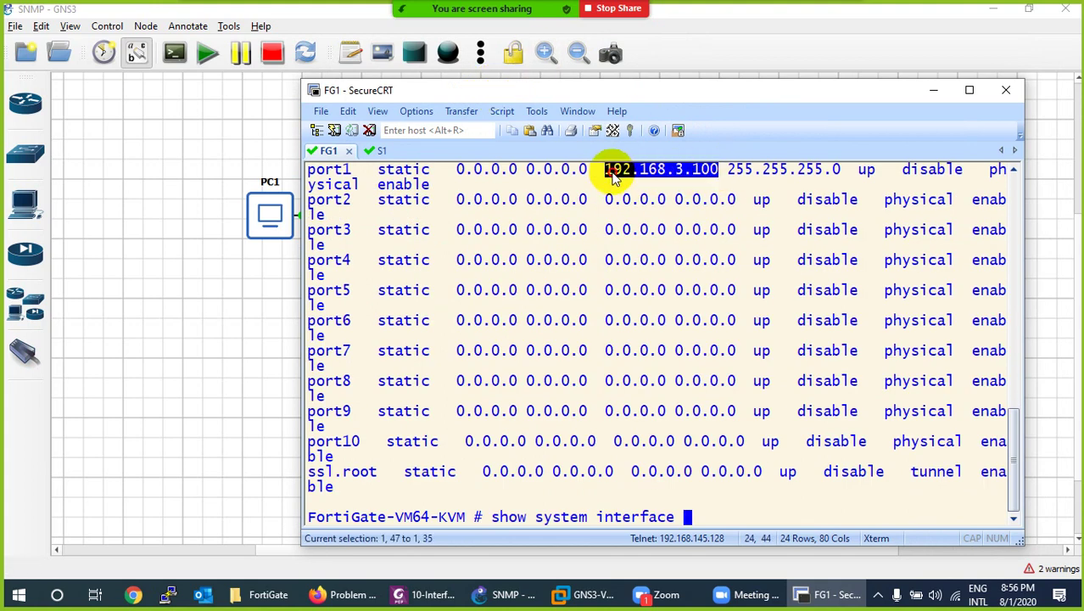
{"action": "left_click", "coordinate": [932, 90]}
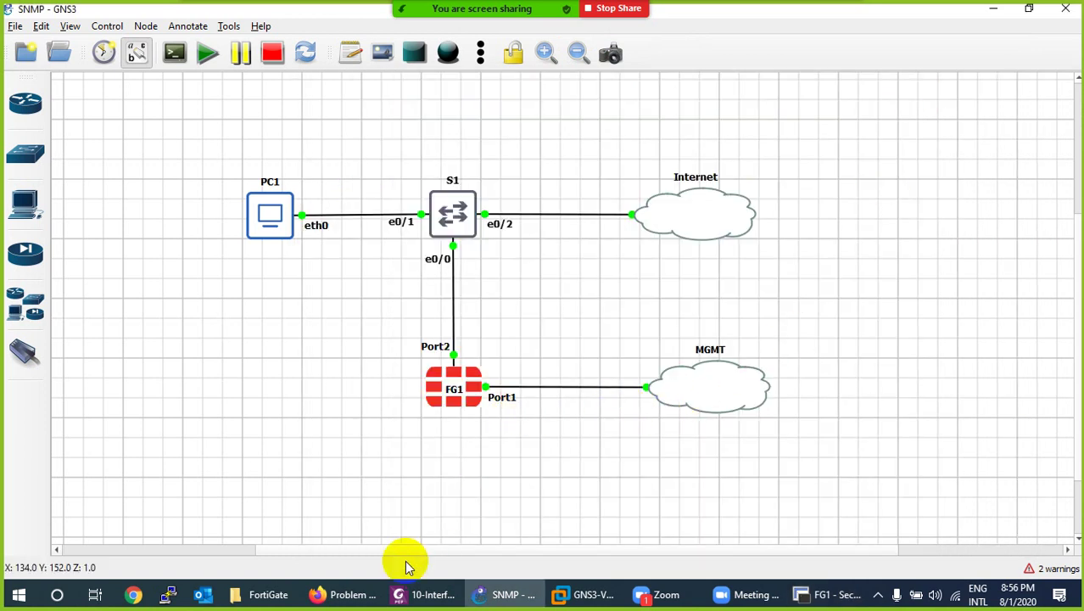
{"action": "left_click", "coordinate": [348, 594]}
Log in to the FortiGate web GUI at 192.168.3.100 as admin, declining to save the login.
{"action": "left_click", "coordinate": [340, 65]}
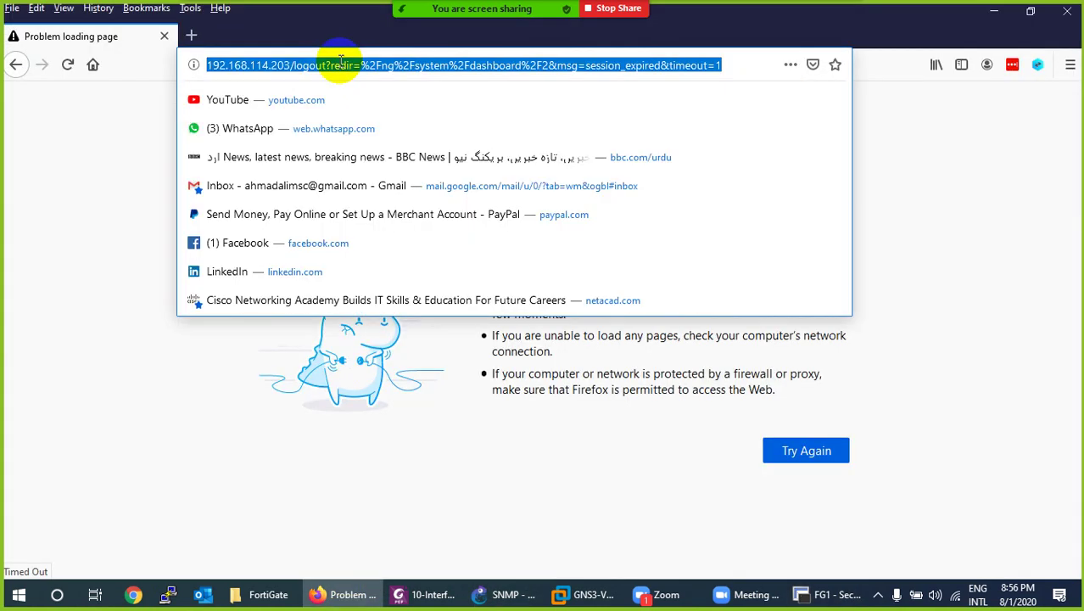
{"action": "type", "text": "192.168.3.100"}
{"action": "key", "text": "Return"}
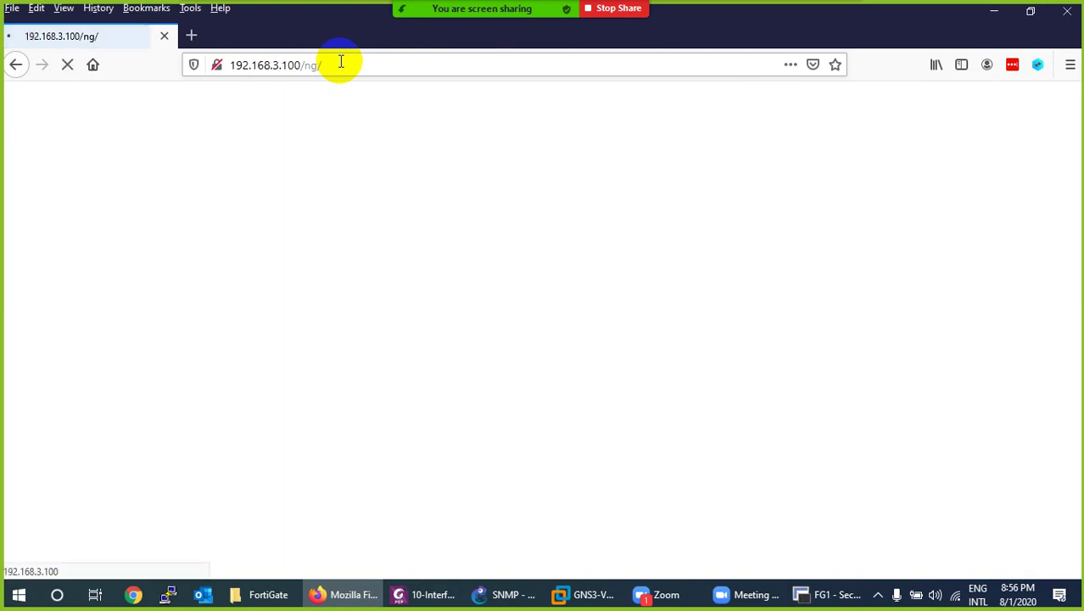
{"action": "type", "text": "admin"}
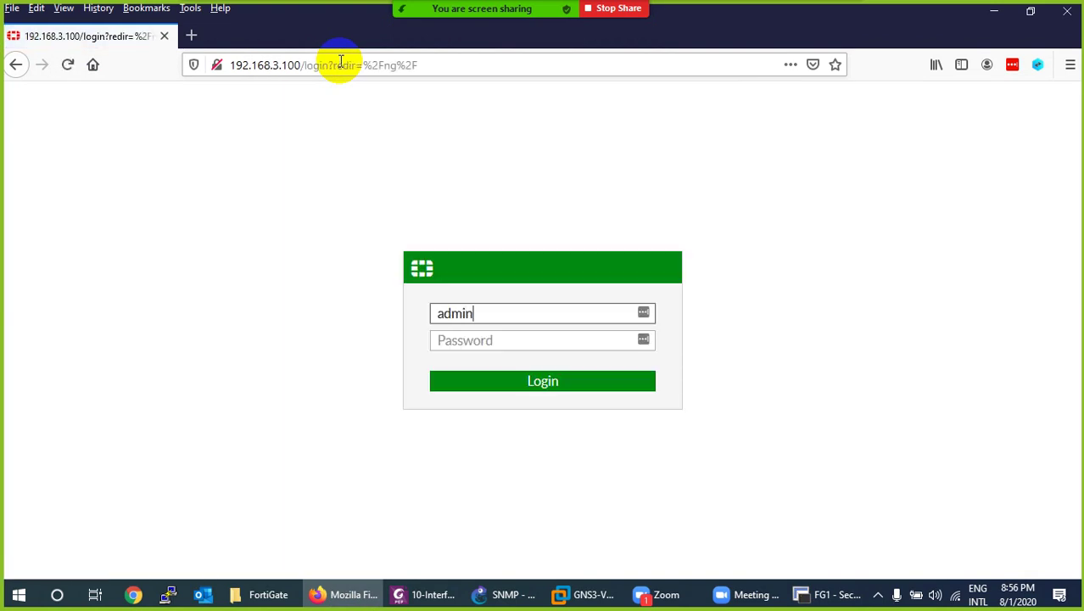
{"action": "key", "text": "Tab"}
{"action": "type", "text": "123"}
{"action": "key", "text": "Return"}
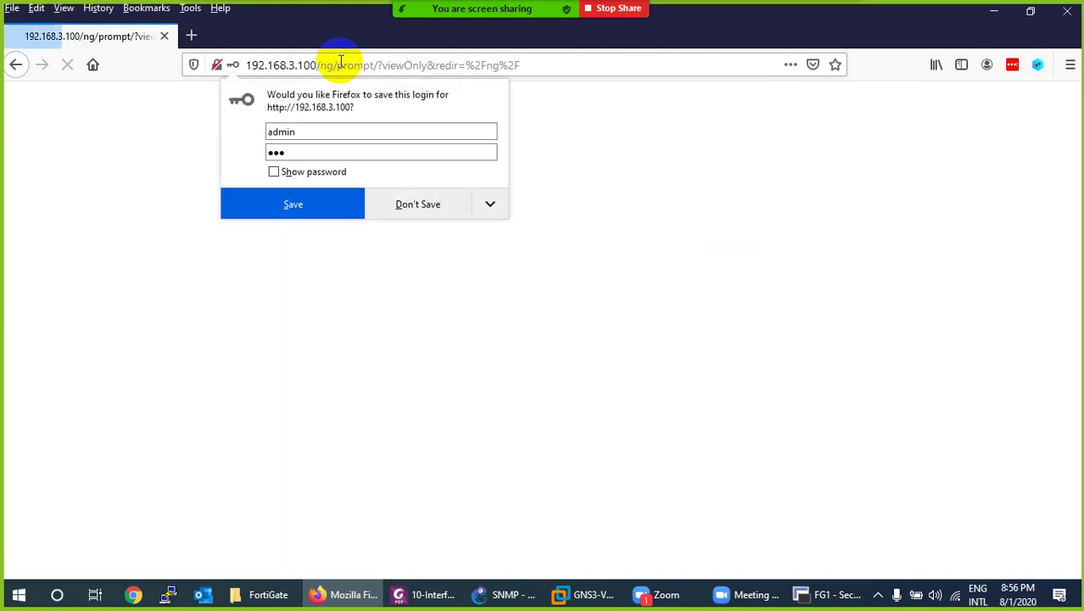
{"action": "left_click", "coordinate": [389, 204]}
{"action": "left_click", "coordinate": [346, 593]}
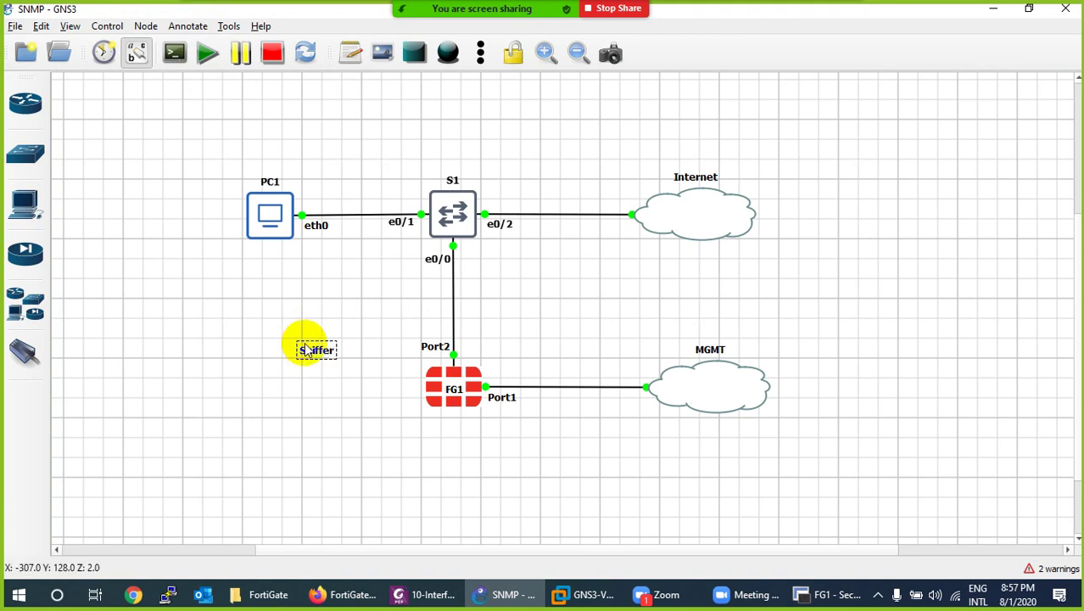
Nudge the Sniffer label toward FG1 and bring up S1's console session.
{"action": "left_click", "coordinate": [358, 387]}
{"action": "left_click_drag", "start_coordinate": [315, 350], "coordinate": [347, 357]}
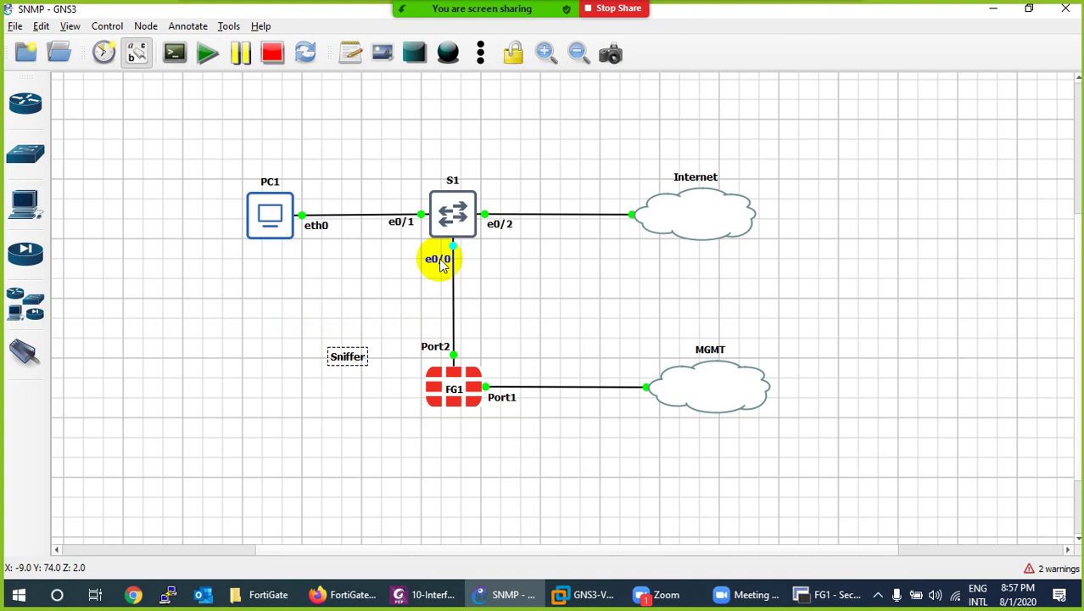
{"action": "left_click", "coordinate": [800, 593]}
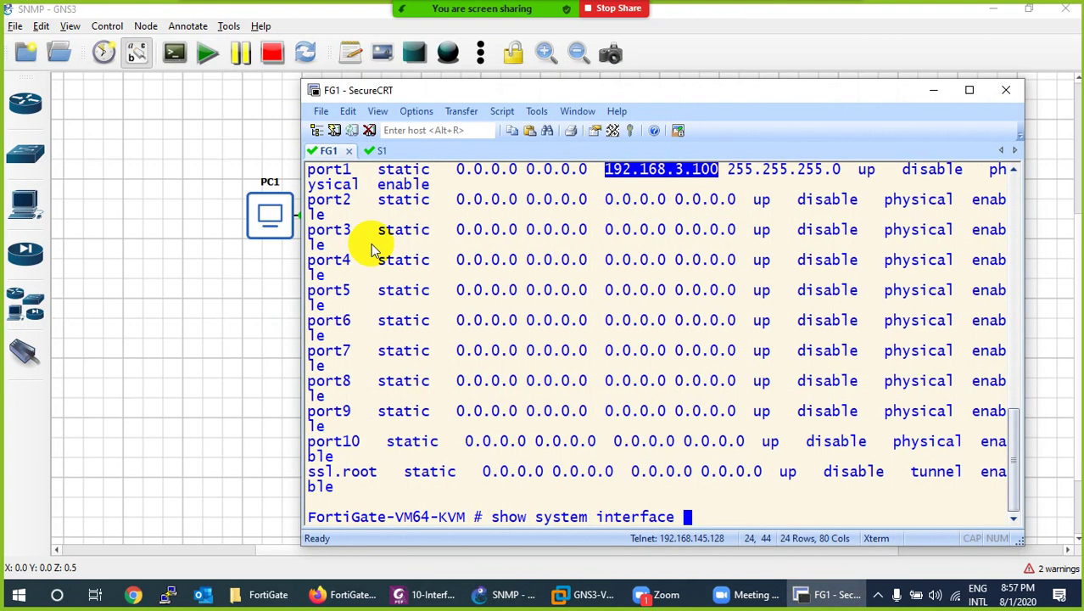
{"action": "left_click", "coordinate": [364, 150]}
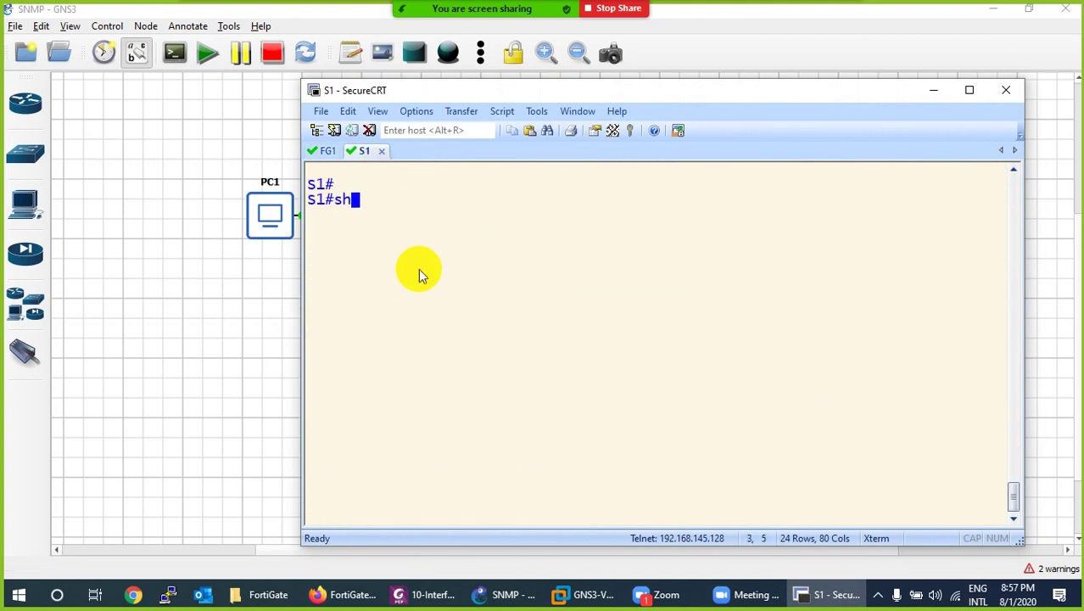
Run show interfaces e0/0 on S1 and highlight its down (monitoring) status.
{"action": "type", "text": "ow in"}
{"action": "key", "text": "Tab"}
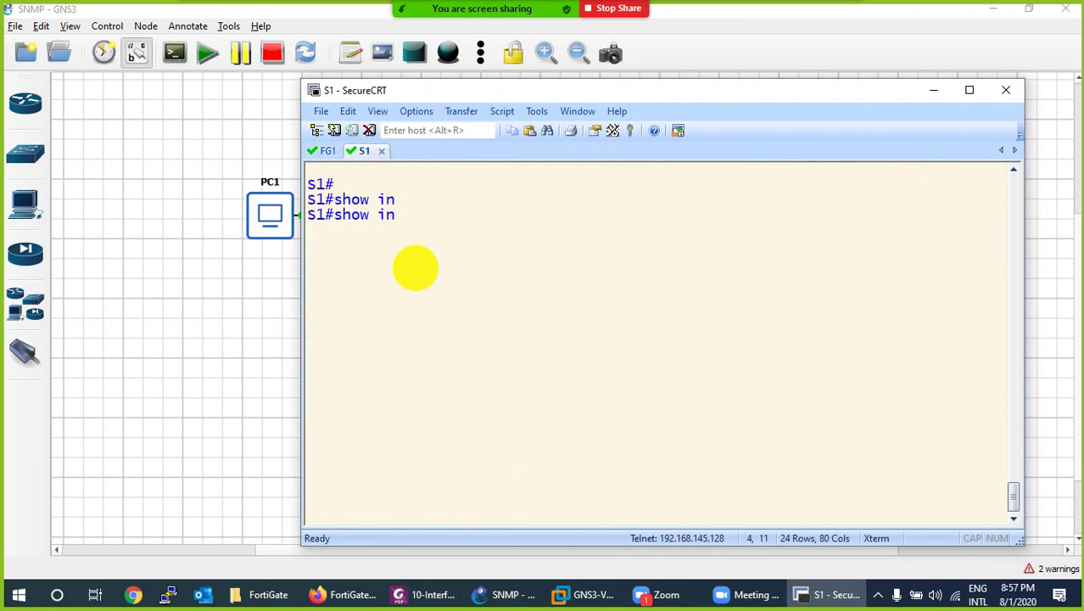
{"action": "type", "text": "t"}
{"action": "key", "text": "Tab"}
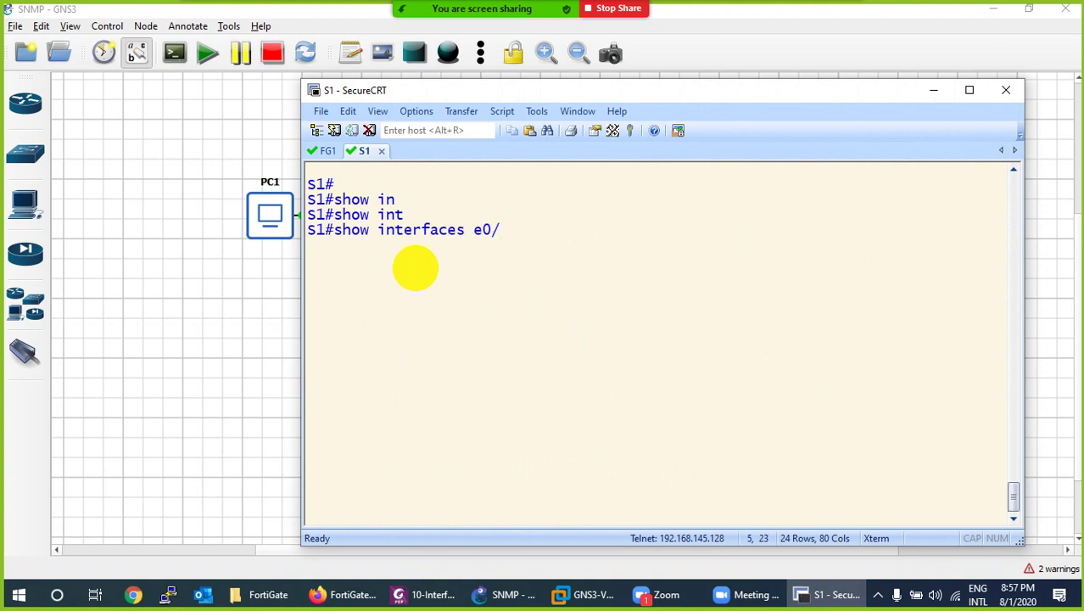
{"action": "key", "text": "Return"}
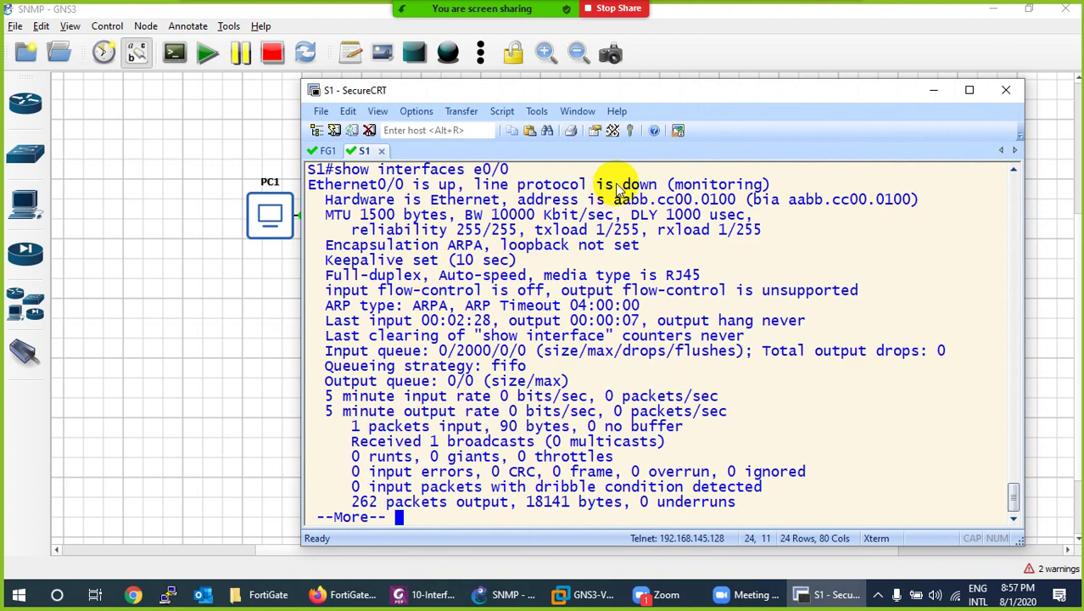
{"action": "left_click", "coordinate": [626, 185]}
{"action": "left_click_drag", "start_coordinate": [626, 185], "coordinate": [756, 186]}
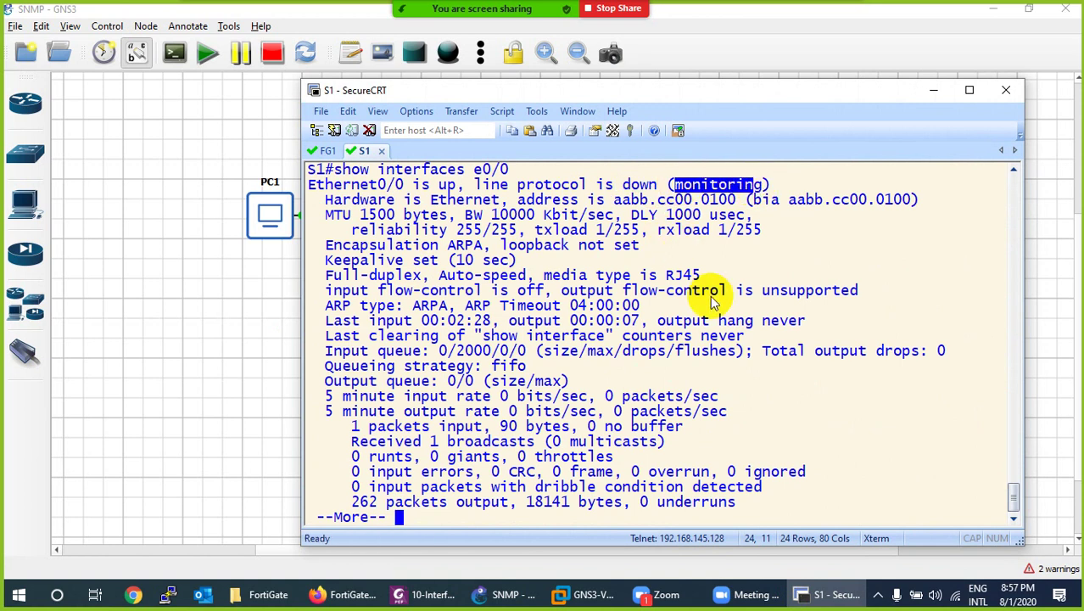
{"action": "left_click", "coordinate": [827, 594]}
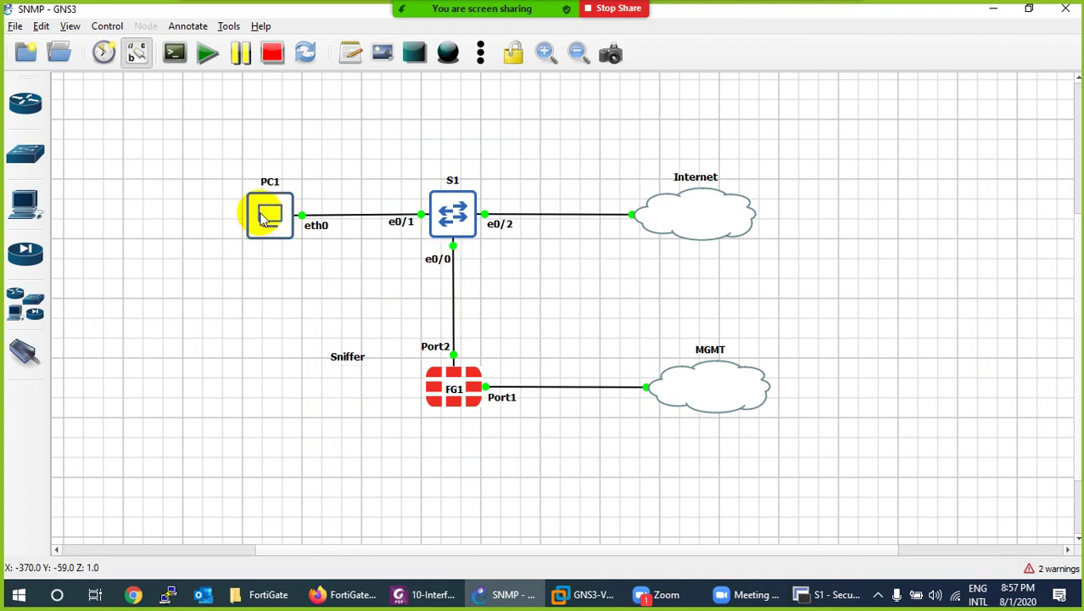
Open PC1's VNC console, launch LXTerminal and run ifconfig showing eth0 at 192.168.114.204.
{"action": "right_click", "coordinate": [263, 215]}
{"action": "left_click", "coordinate": [284, 241]}
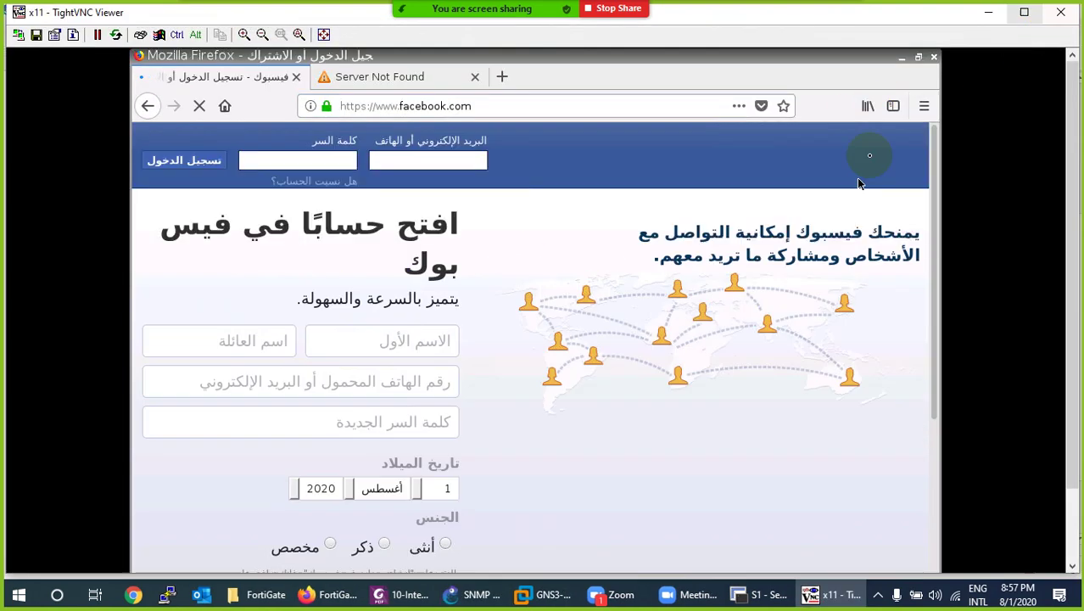
{"action": "left_click", "coordinate": [1072, 299]}
{"action": "left_click_drag", "start_coordinate": [1073, 299], "coordinate": [1052, 382]}
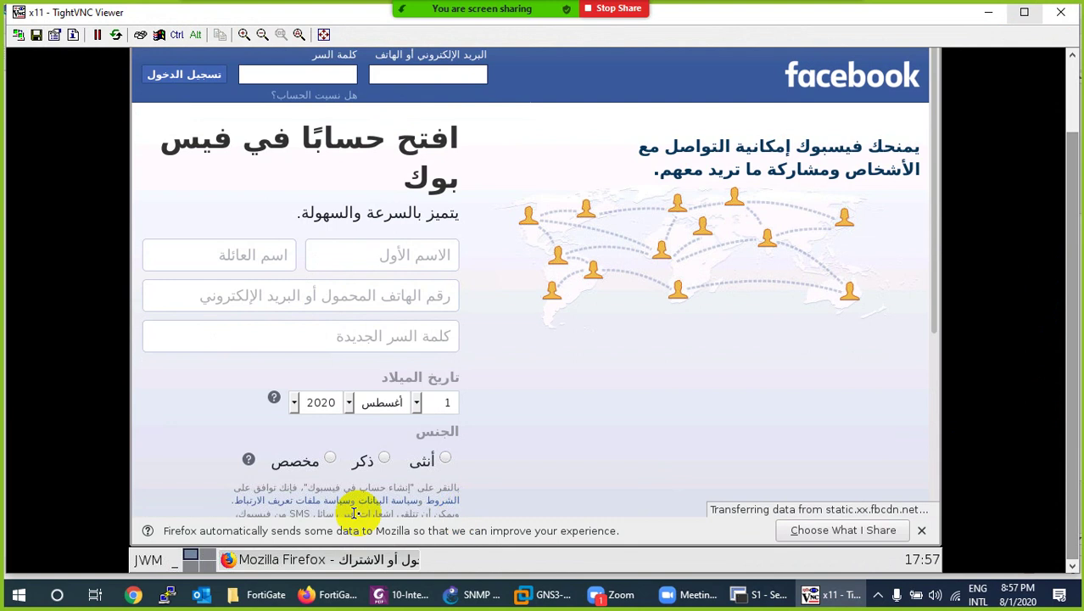
{"action": "left_click", "coordinate": [148, 558]}
{"action": "left_click", "coordinate": [226, 419]}
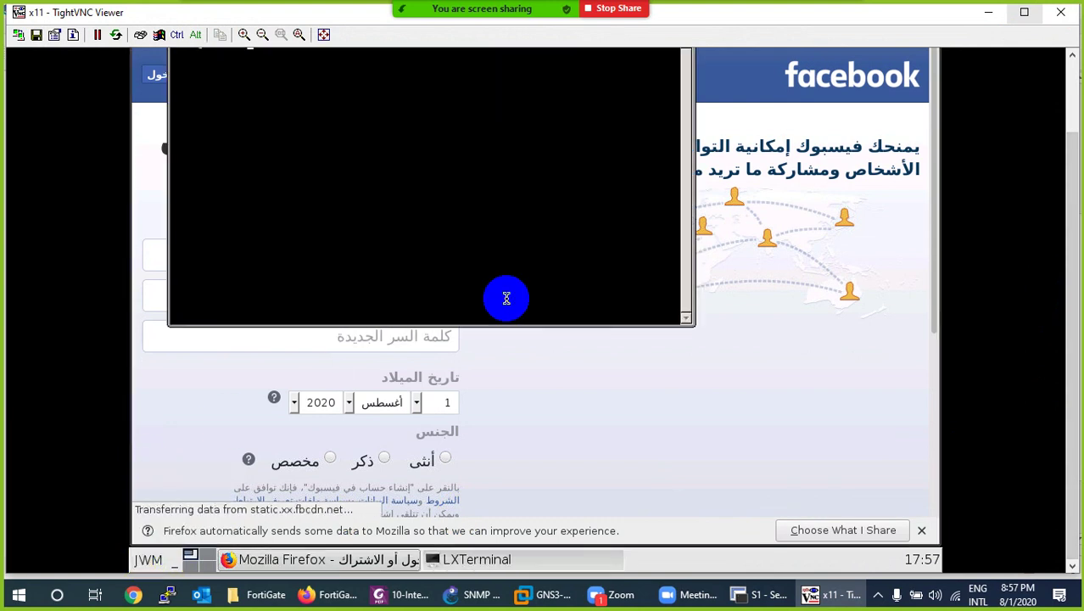
{"action": "scroll", "coordinate": [1073, 254], "scroll_direction": "up", "scroll_amount": 2}
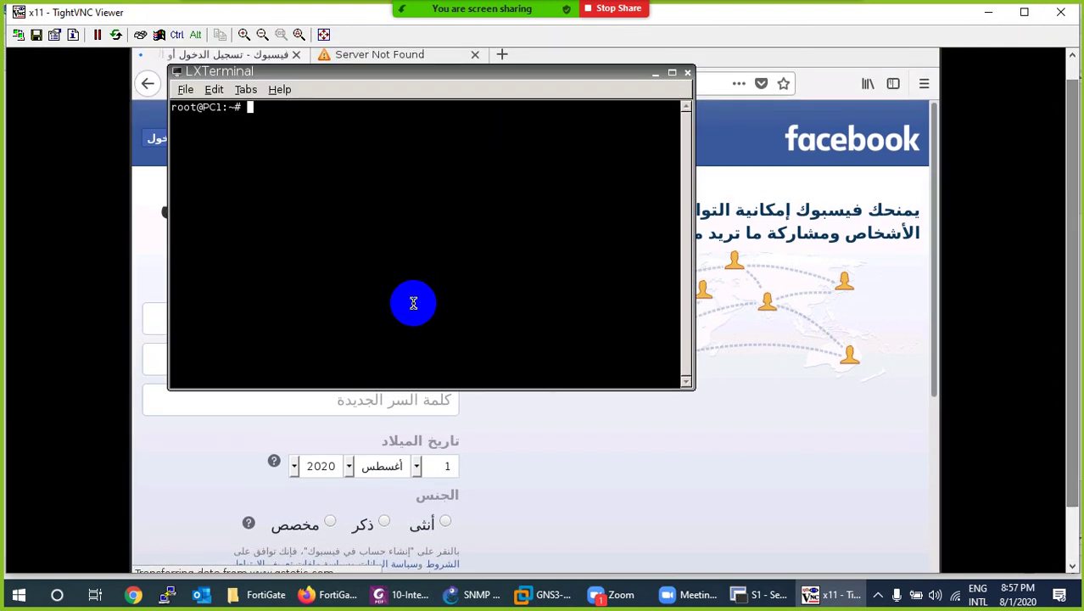
{"action": "key", "text": "Return"}
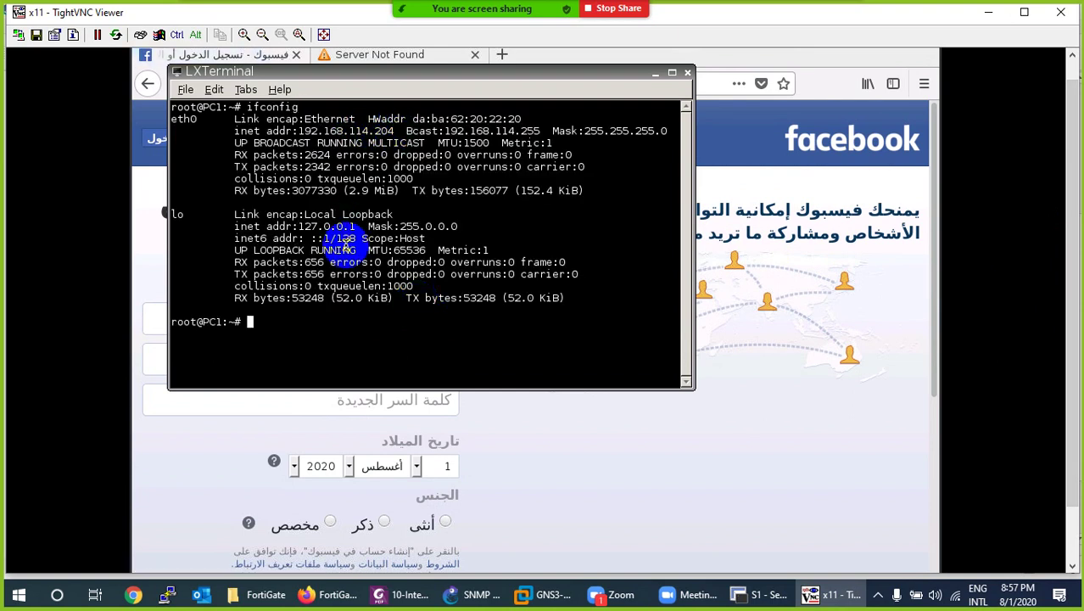
{"action": "left_click", "coordinate": [819, 585]}
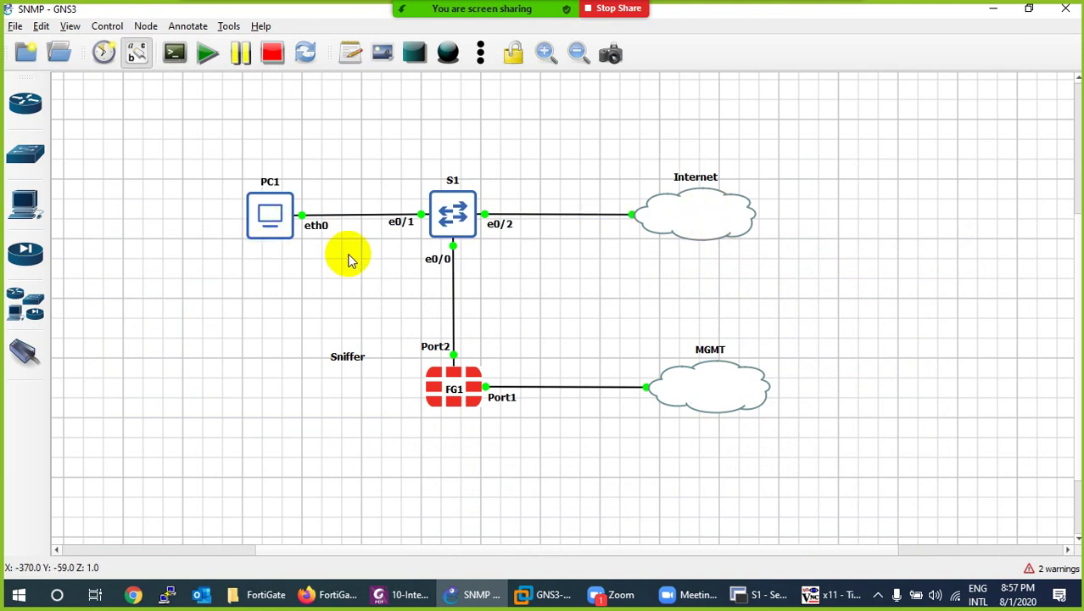
Move the Sniffer label beside the S1–FG1 link and switch to the FortiGate web page.
{"action": "mouse_move", "coordinate": [442, 392]}
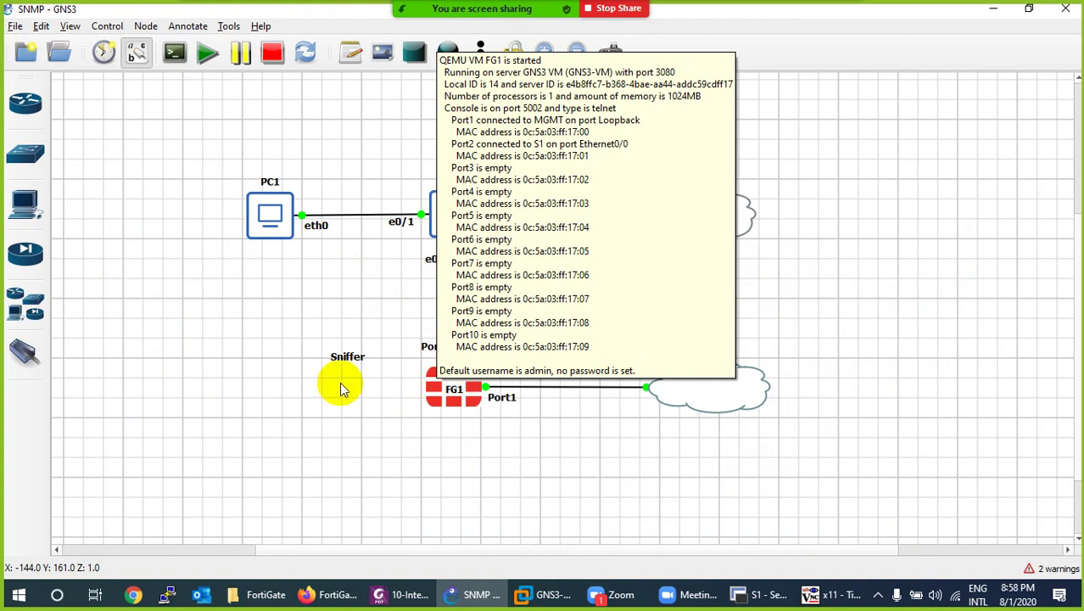
{"action": "left_click_drag", "start_coordinate": [347, 360], "coordinate": [480, 301]}
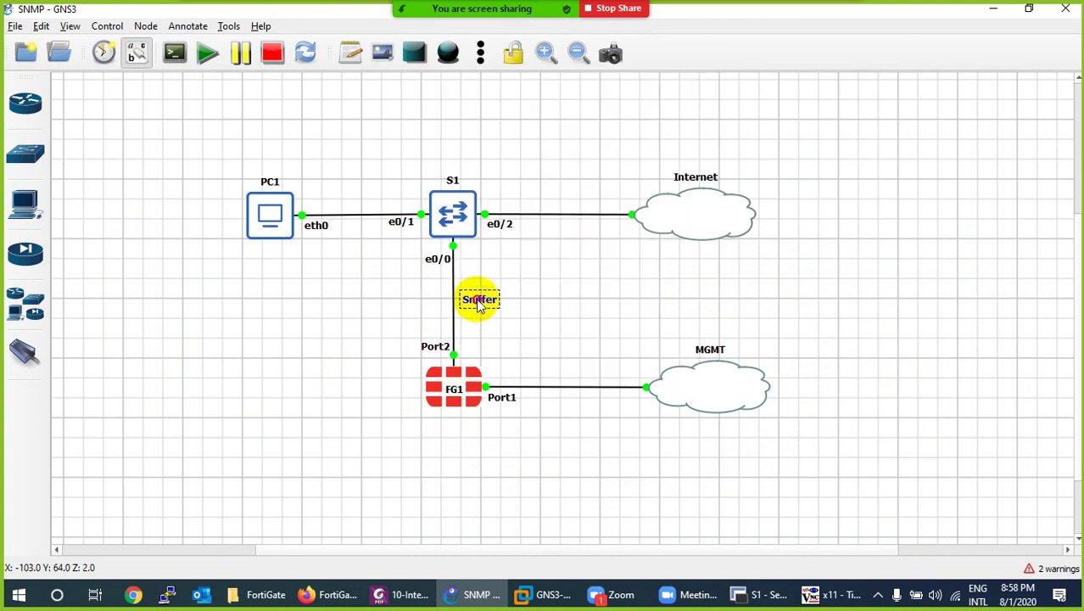
{"action": "left_click", "coordinate": [332, 592]}
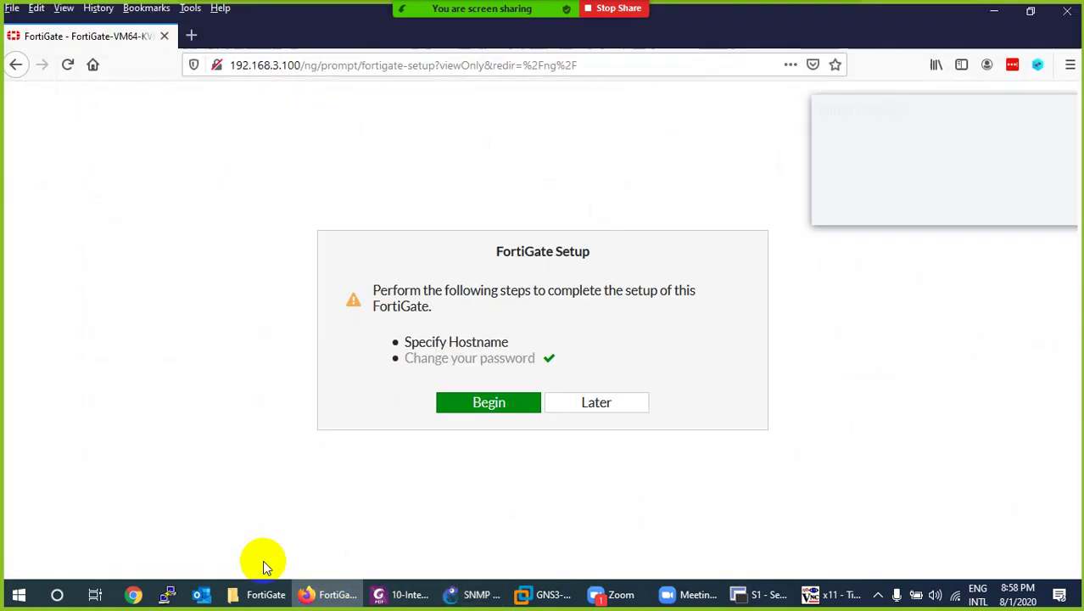
Postpone FortiGate Setup, dismiss the LastPass prompt, and open Network > Interfaces.
{"action": "left_click", "coordinate": [581, 404]}
{"action": "left_click", "coordinate": [929, 203]}
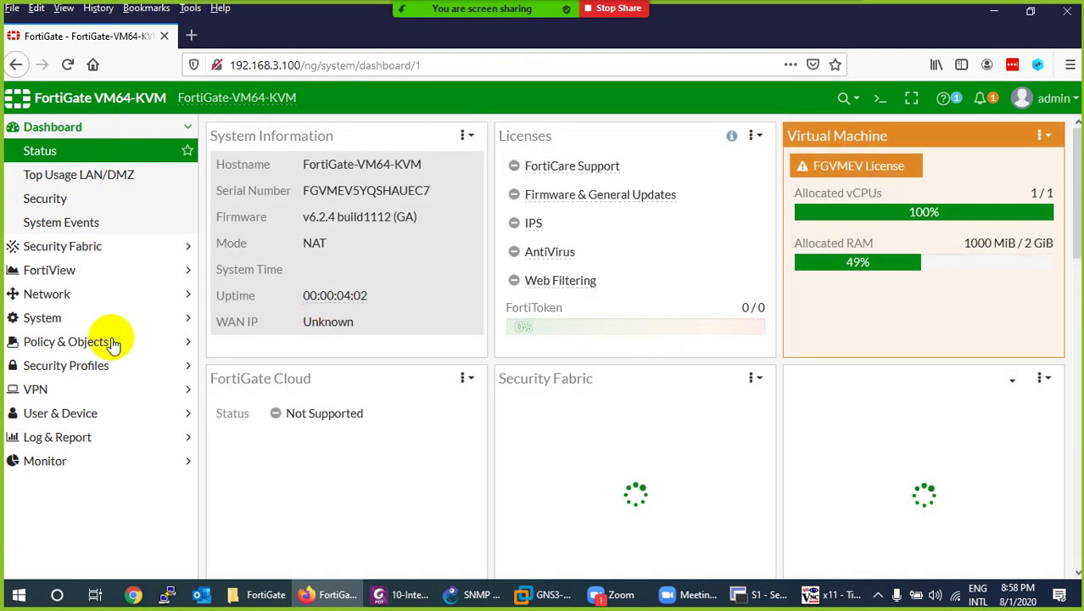
{"action": "left_click", "coordinate": [54, 298]}
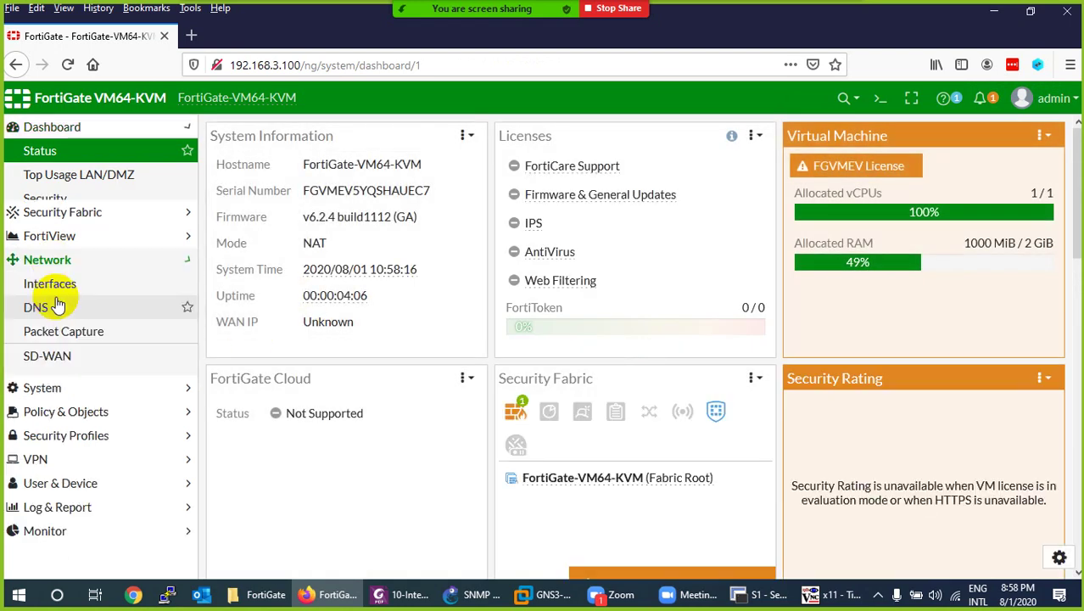
{"action": "left_click", "coordinate": [51, 223]}
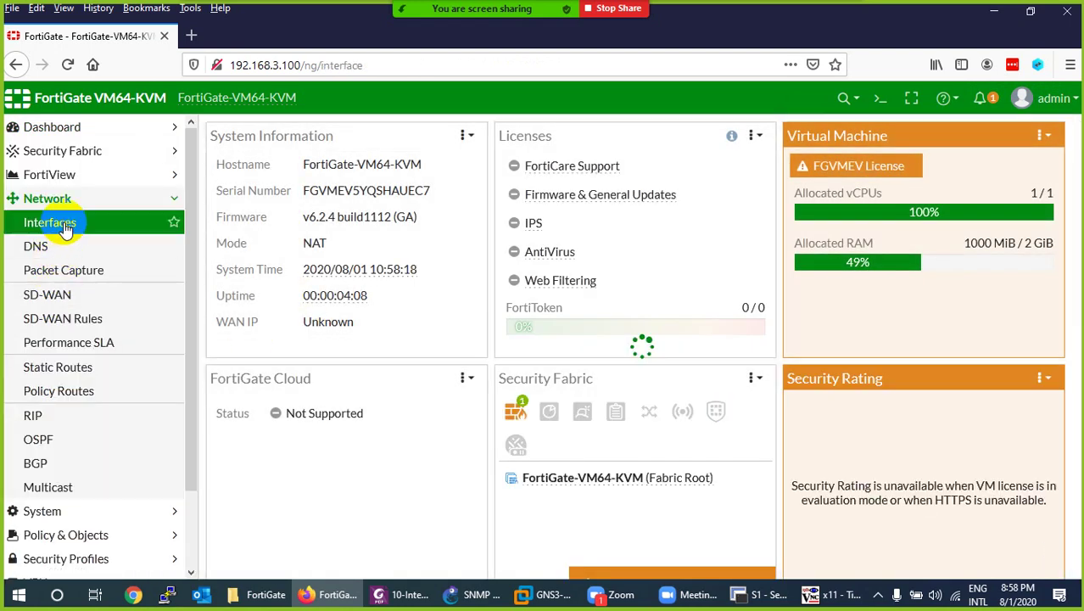
{"action": "left_click", "coordinate": [479, 594]}
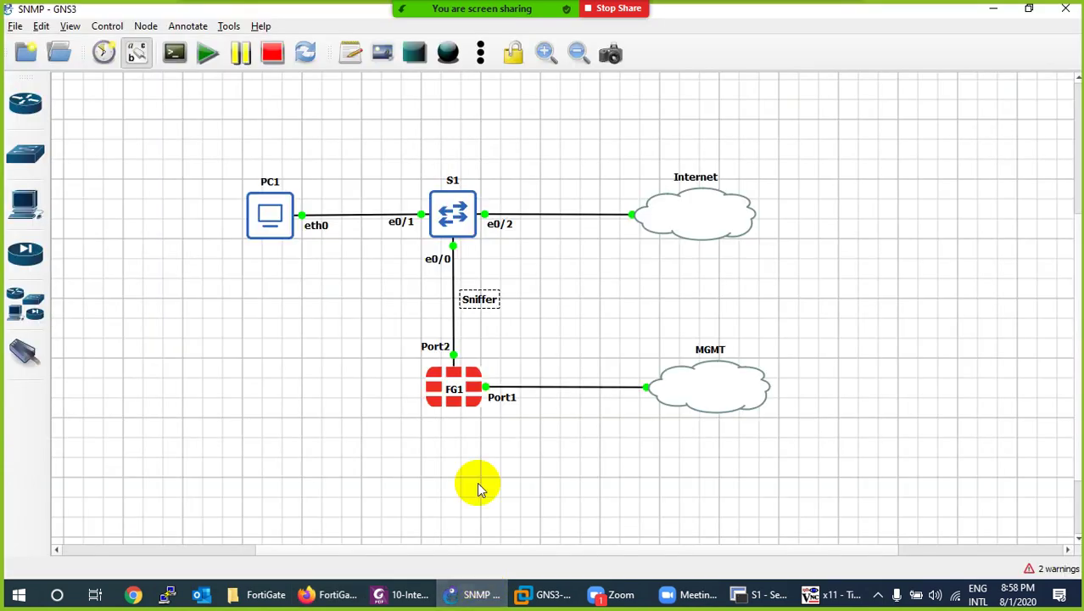
{"action": "left_click", "coordinate": [475, 593]}
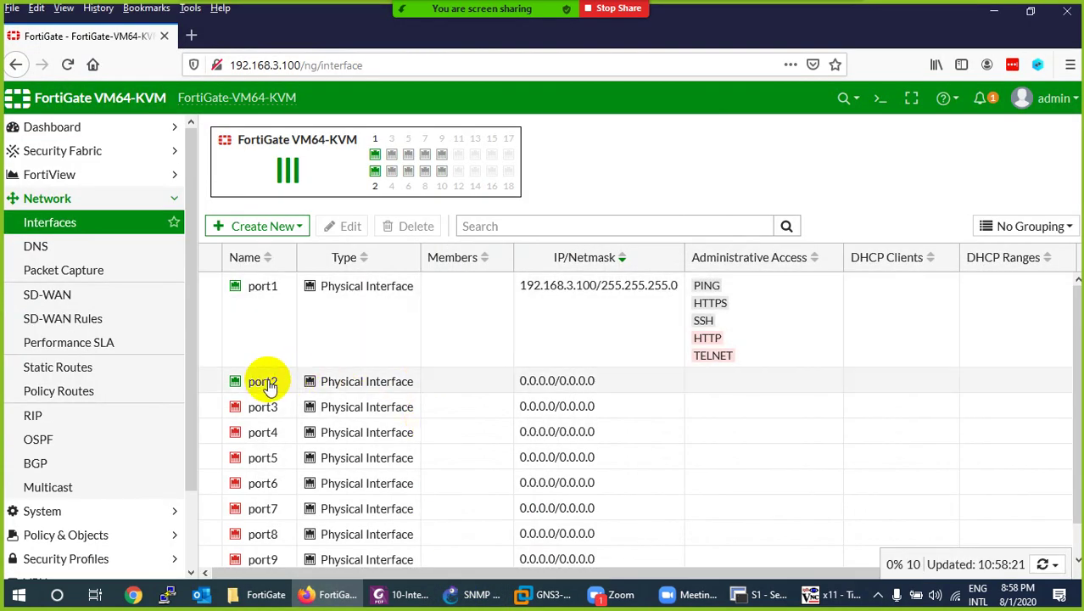
Set port2's role to One-Arm Sniffer, leaving capture filters off.
{"action": "double_click", "coordinate": [261, 381]}
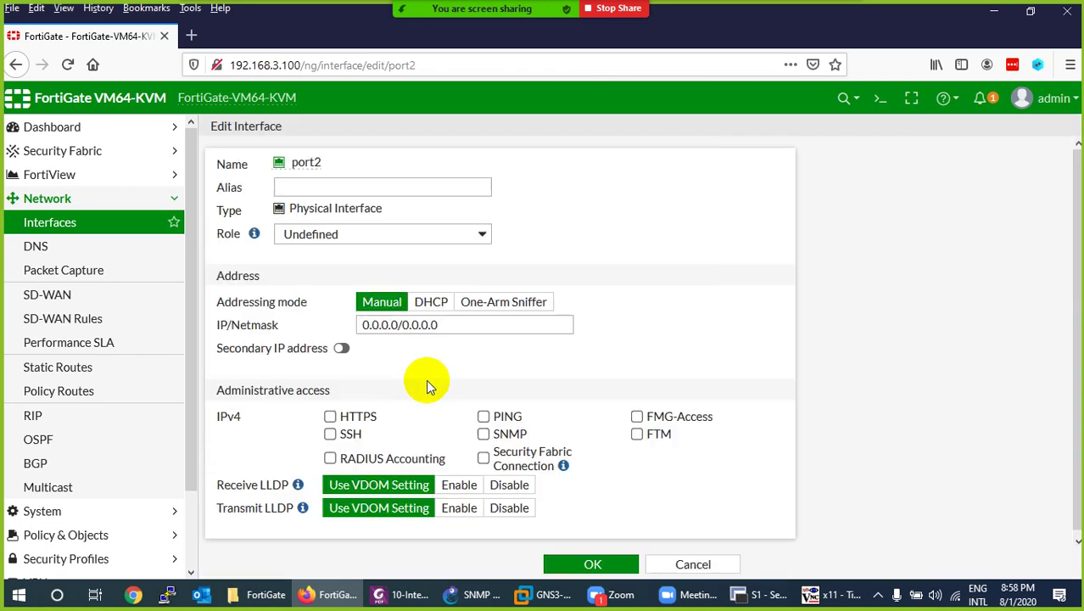
{"action": "left_click", "coordinate": [492, 307]}
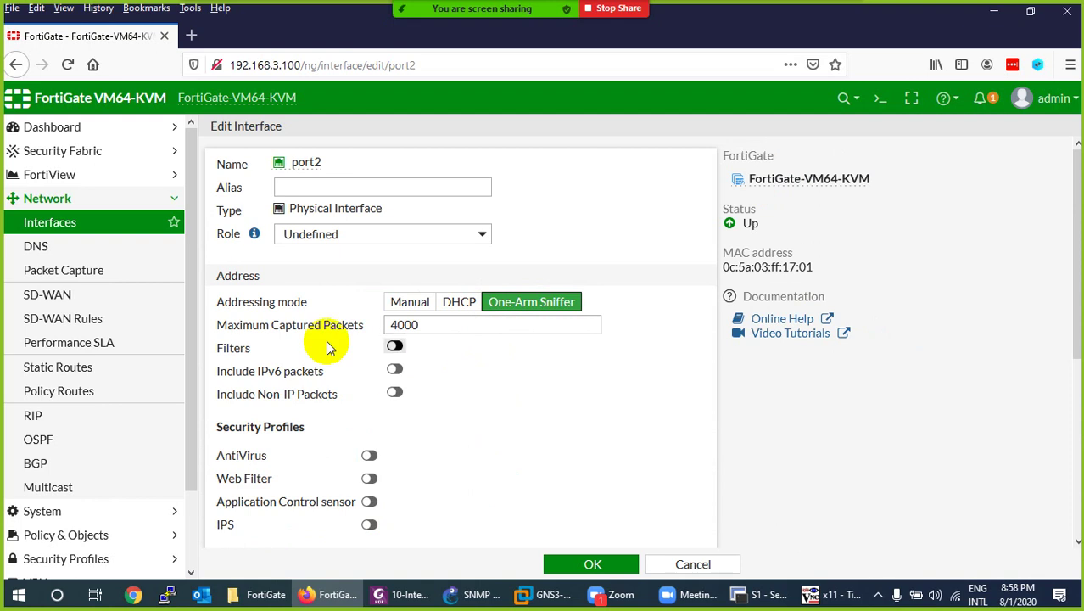
{"action": "left_click", "coordinate": [396, 348]}
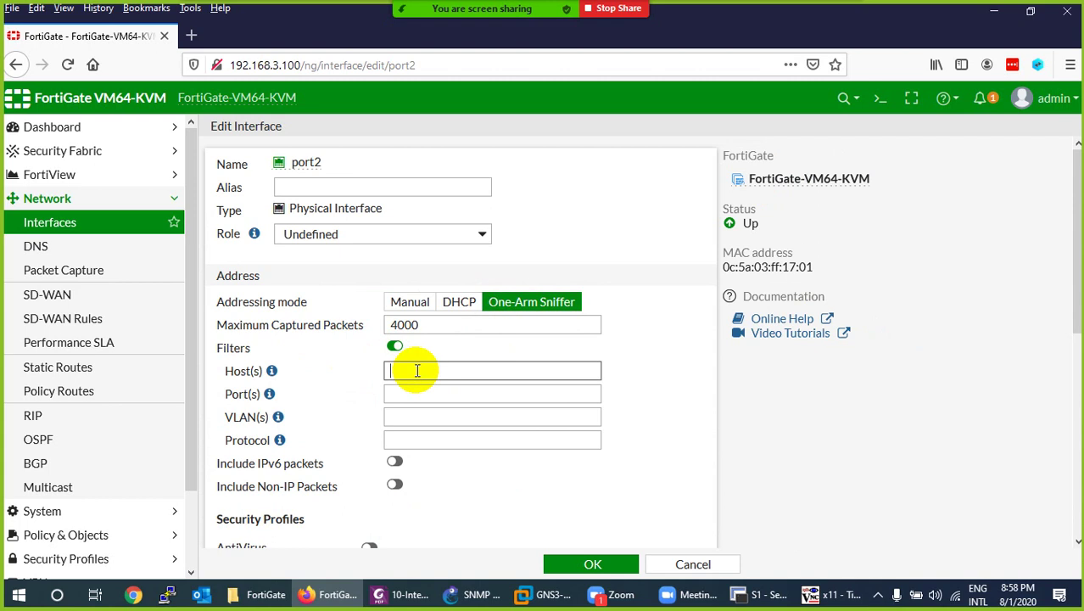
{"action": "left_click", "coordinate": [394, 349]}
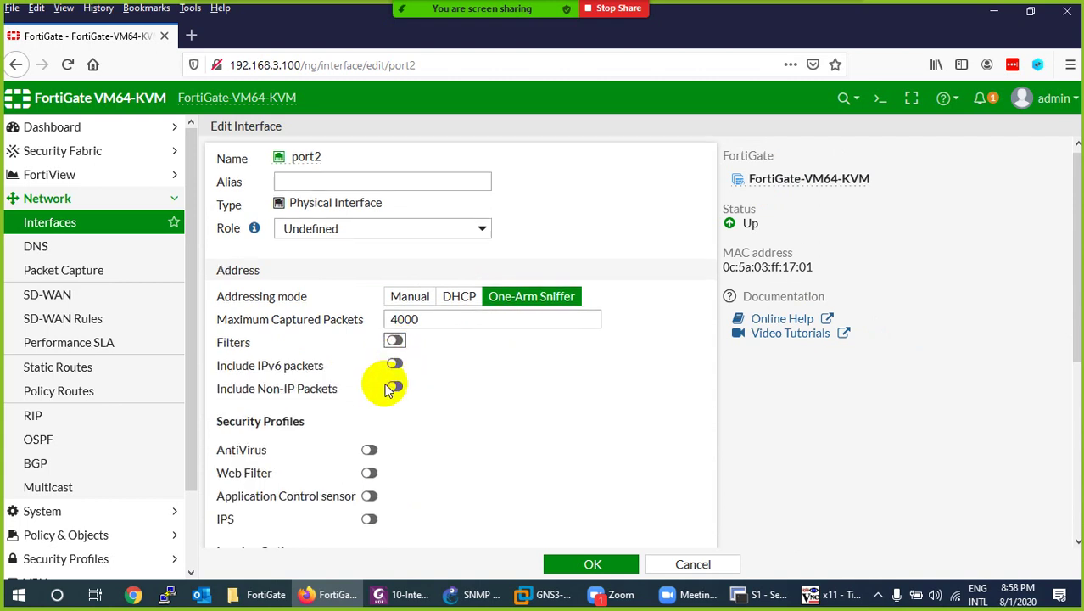
Enable AntiVirus, Web Filter, Application Control and IPS, log all sessions, and save port2.
{"action": "scroll", "coordinate": [386, 383], "scroll_direction": "down", "scroll_amount": 2}
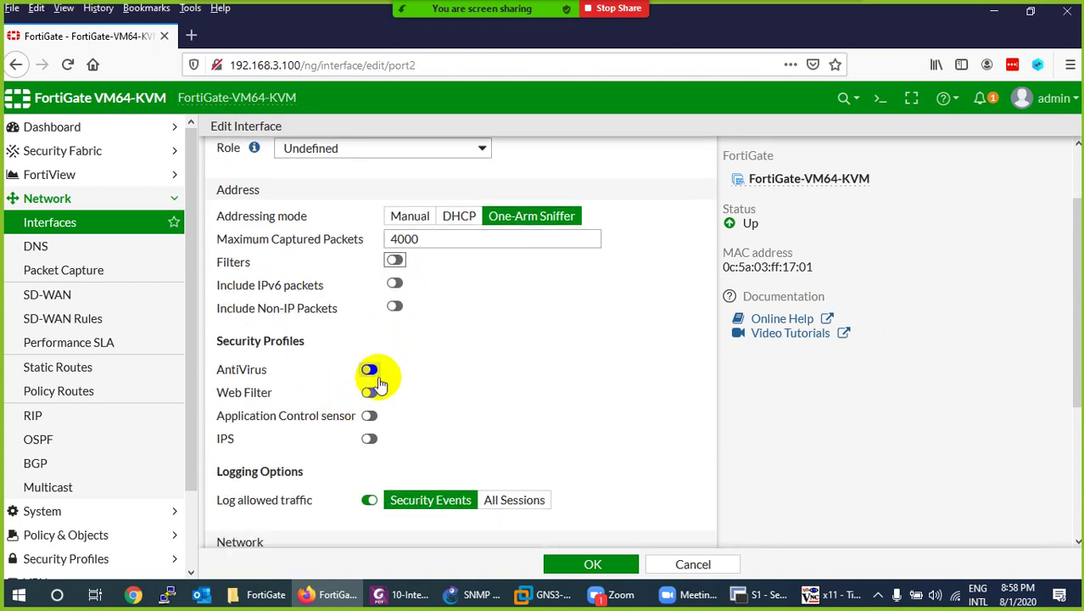
{"action": "left_click", "coordinate": [370, 370]}
{"action": "left_click", "coordinate": [371, 392]}
{"action": "left_click", "coordinate": [373, 416]}
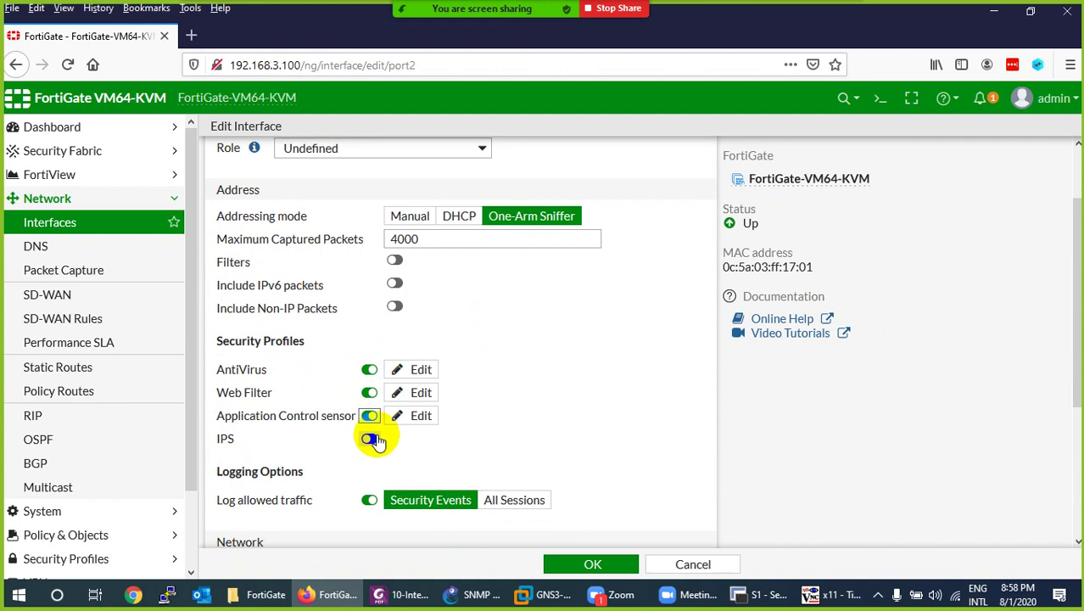
{"action": "left_click", "coordinate": [370, 438]}
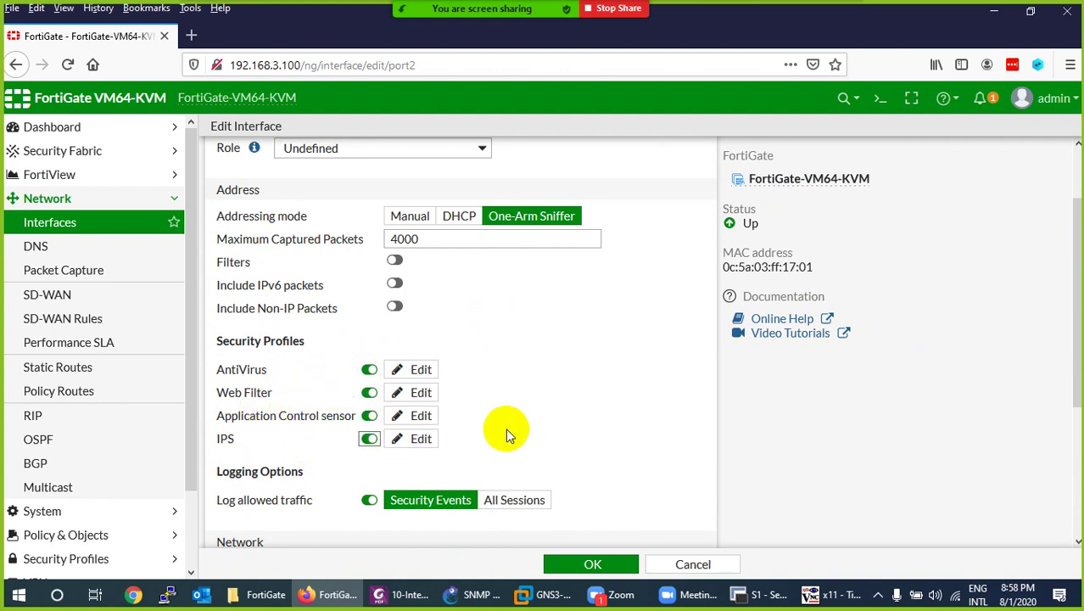
{"action": "left_click", "coordinate": [511, 500]}
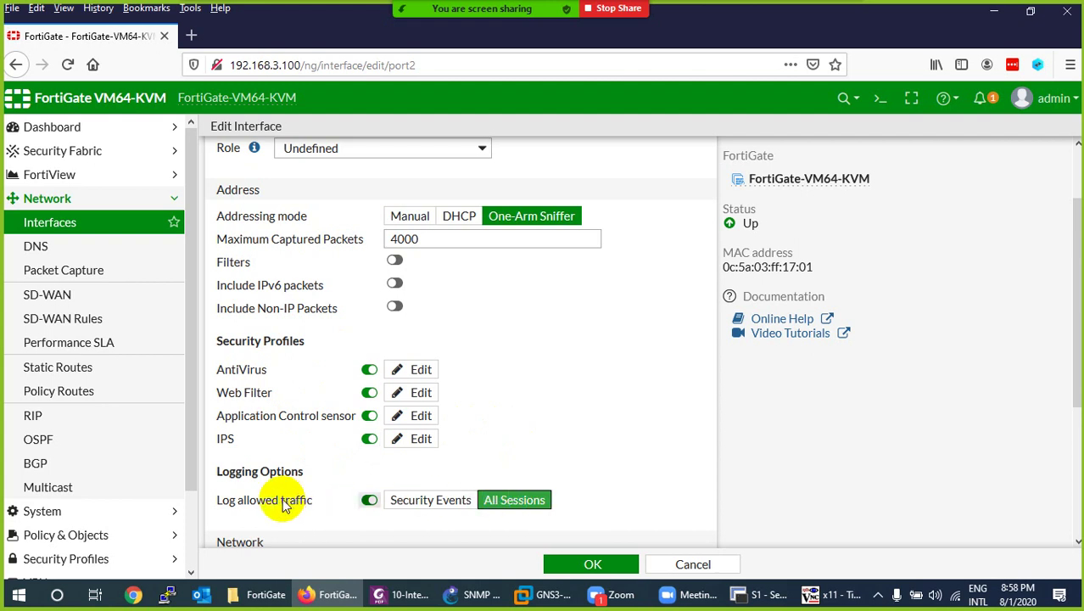
{"action": "left_click", "coordinate": [585, 565]}
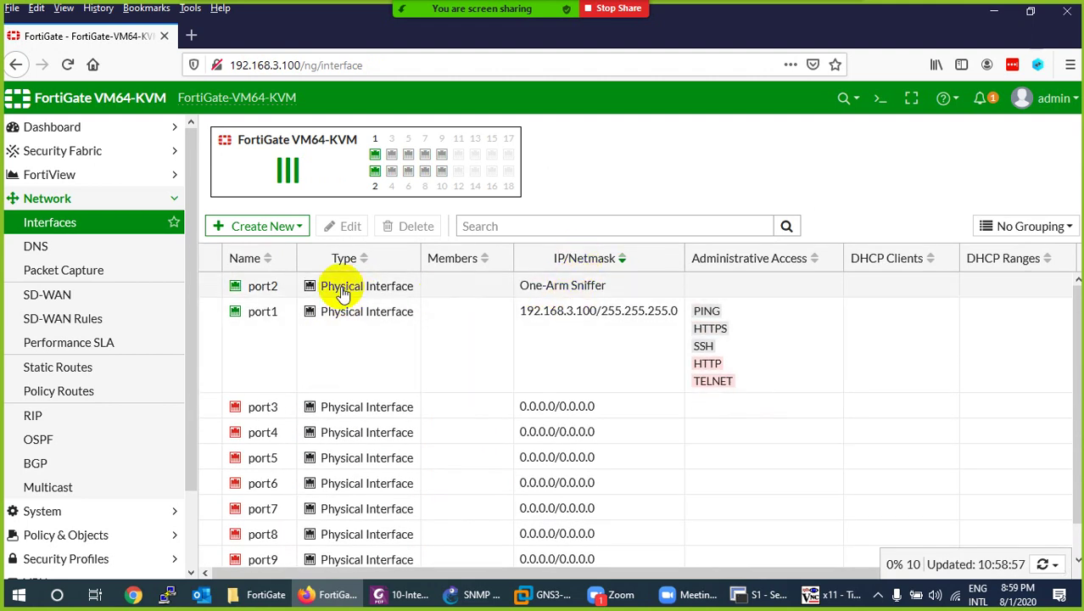
Reopen port2's Edit Interface page to check the sniffer capture progress at 0%.
{"action": "double_click", "coordinate": [333, 287]}
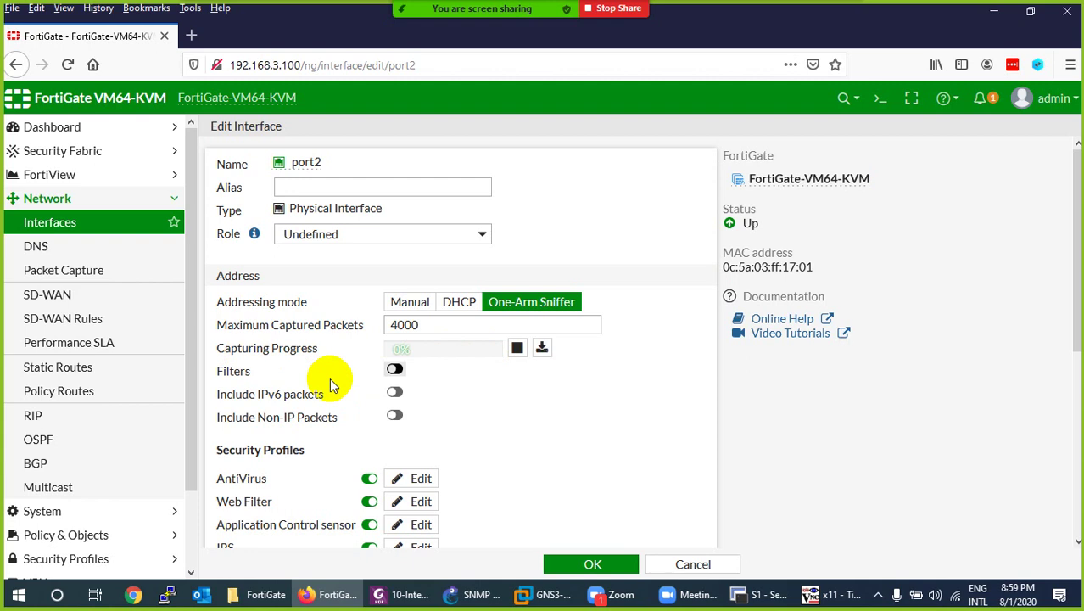
Start a continuous ping 8.8.8.8 from PC1's LXTerminal to generate sniffer traffic.
{"action": "left_click", "coordinate": [823, 593]}
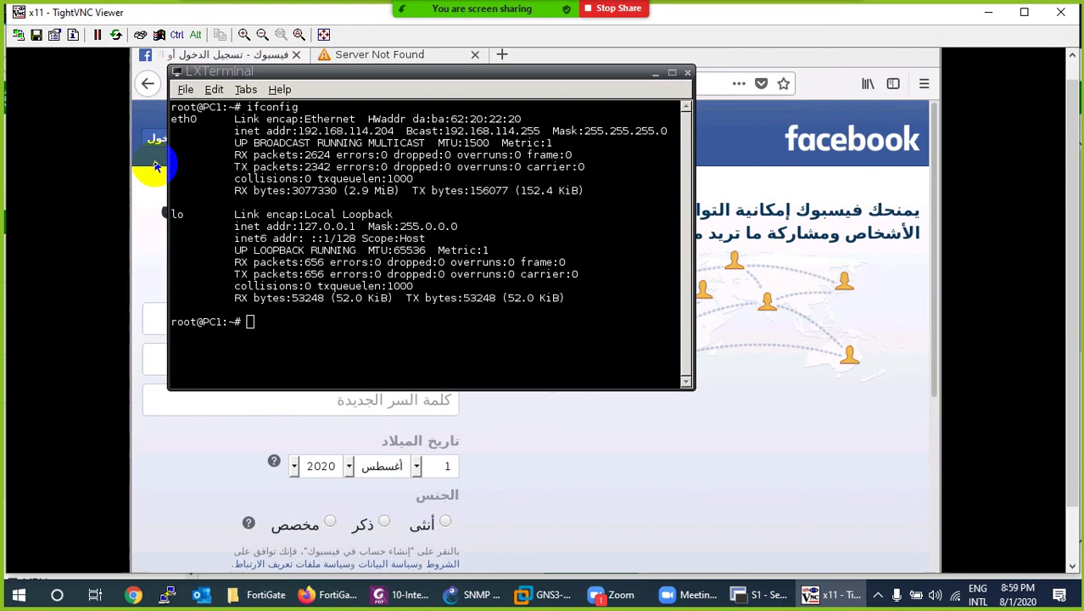
{"action": "left_click", "coordinate": [781, 70]}
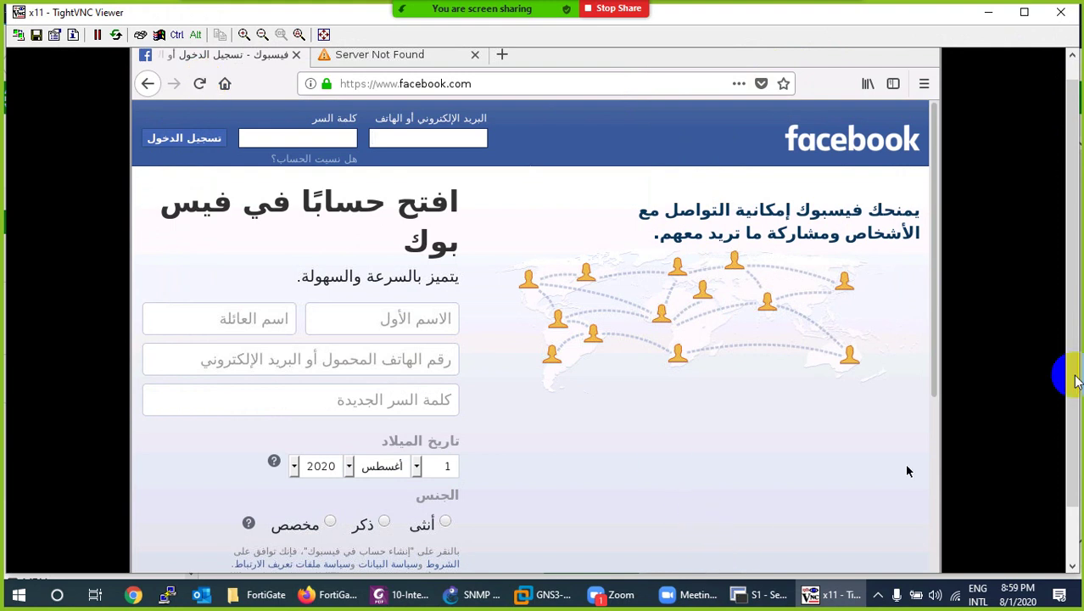
{"action": "left_click_drag", "start_coordinate": [1076, 381], "coordinate": [1070, 428]}
{"action": "left_click", "coordinate": [475, 559]}
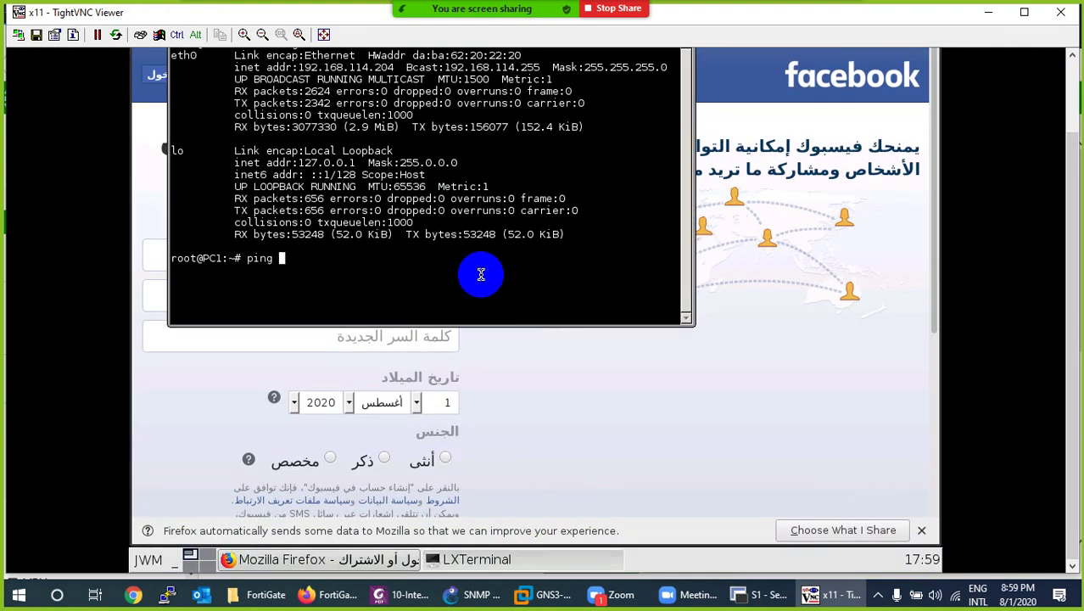
{"action": "type", "text": "ping 8.8.8.8"}
{"action": "key", "text": "Return"}
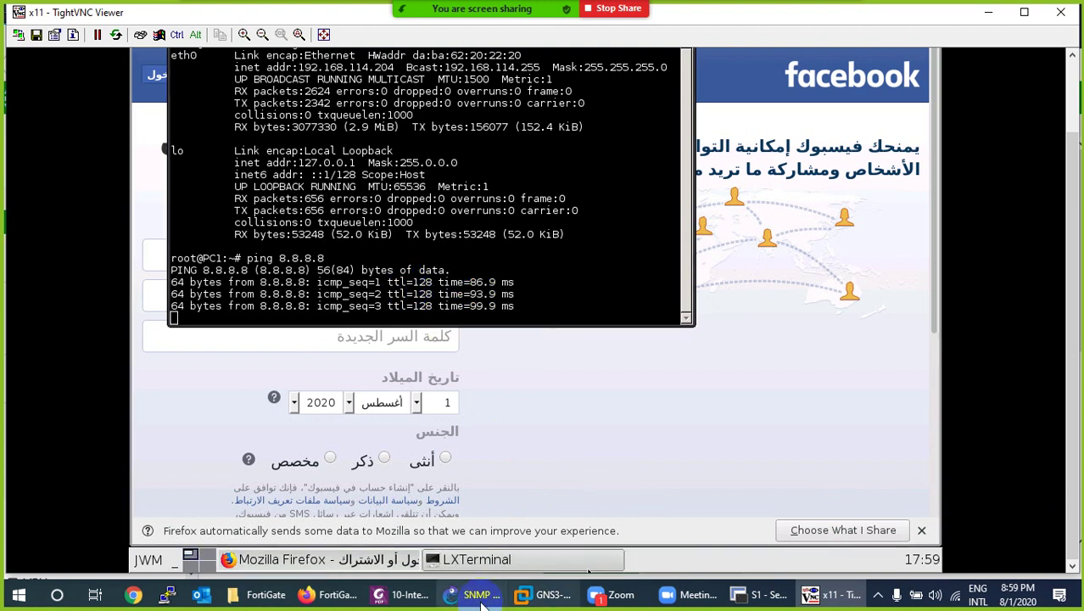
{"action": "left_click", "coordinate": [329, 594]}
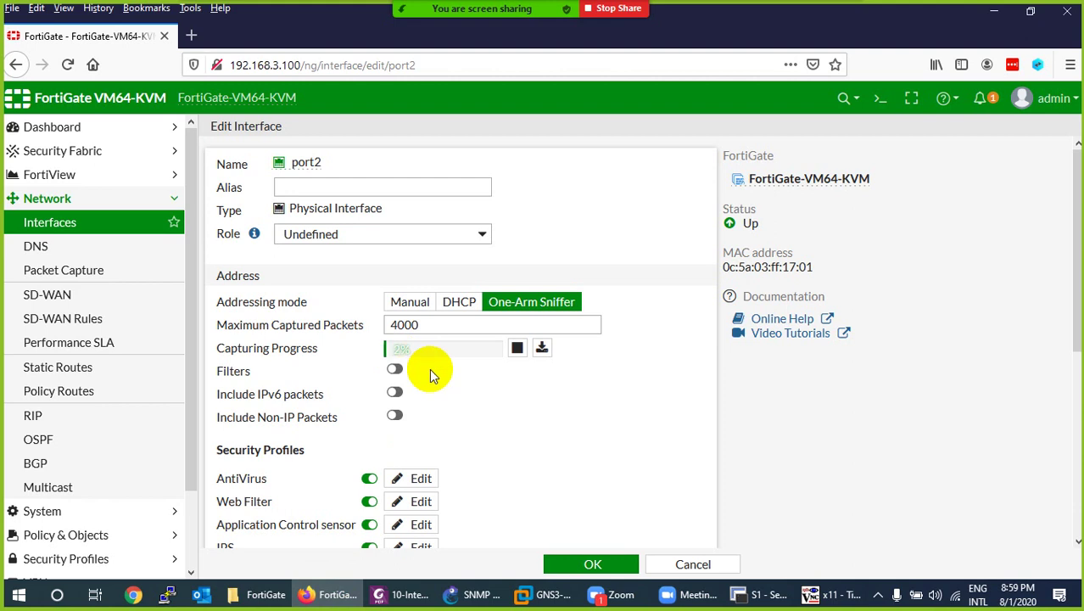
{"action": "left_click", "coordinate": [477, 595]}
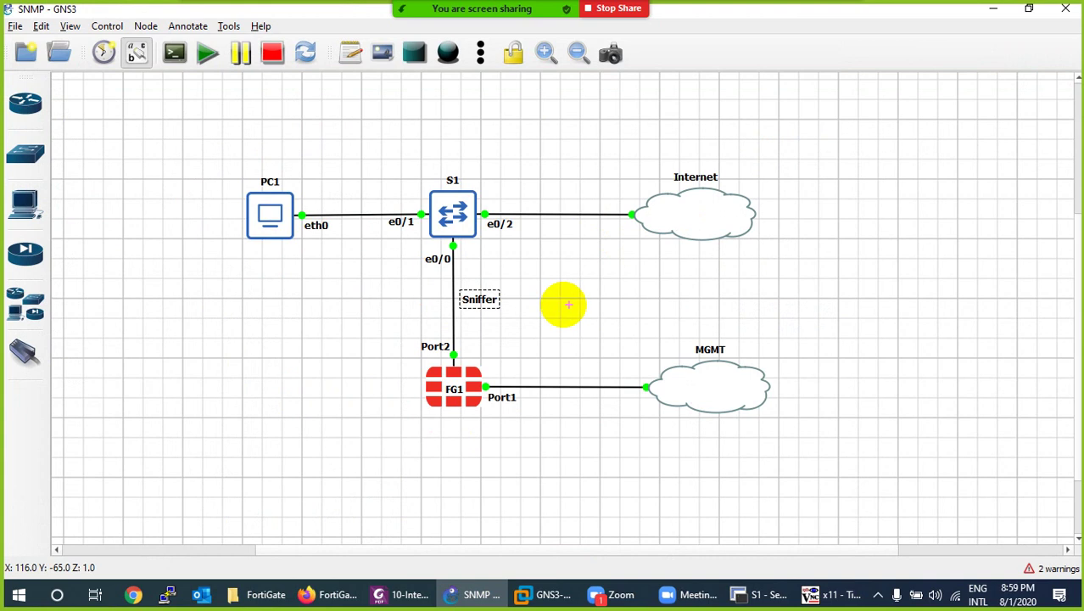
Sketch the mirrored path from PC1 through S1 e0/1 to FG1's Port2, then clear it.
{"action": "left_click", "coordinate": [273, 223]}
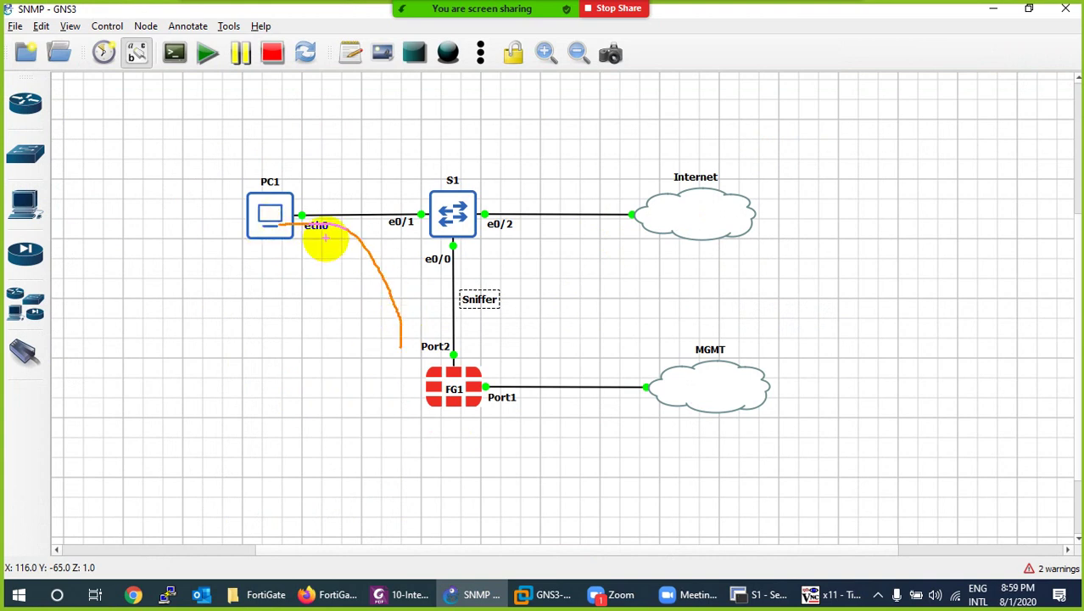
{"action": "left_click_drag", "start_coordinate": [292, 206], "coordinate": [422, 204]}
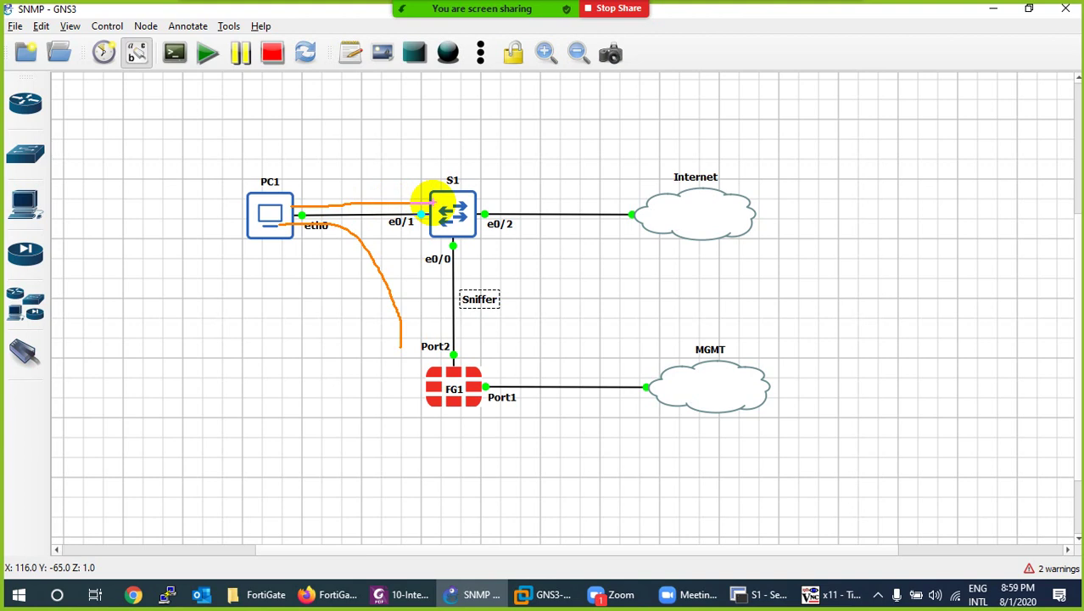
{"action": "mouse_move", "coordinate": [422, 216]}
{"action": "left_mouse_down"}
{"action": "mouse_move", "coordinate": [425, 327]}
{"action": "mouse_move", "coordinate": [411, 309]}
{"action": "mouse_move", "coordinate": [426, 266]}
{"action": "mouse_move", "coordinate": [445, 265]}
{"action": "left_mouse_up"}
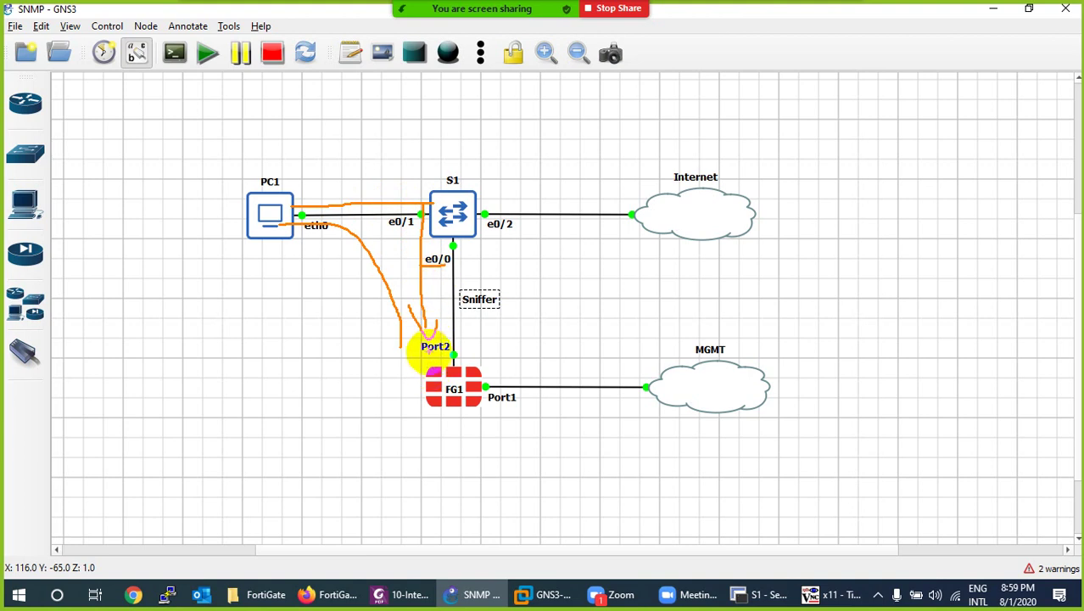
{"action": "left_click_drag", "start_coordinate": [416, 352], "coordinate": [452, 352]}
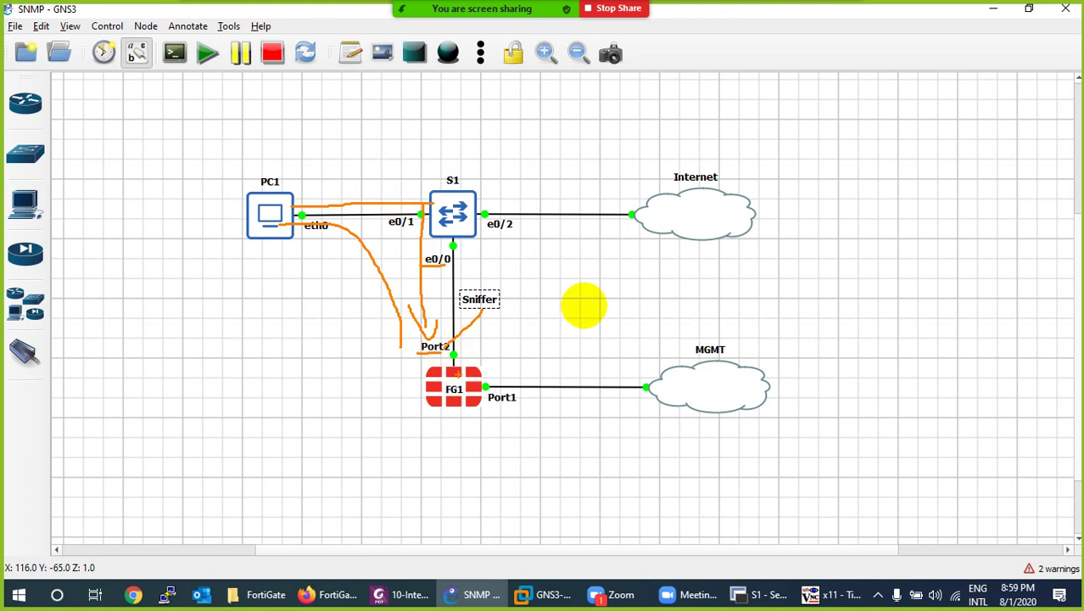
{"action": "key", "text": "Escape"}
{"action": "left_click", "coordinate": [354, 604]}
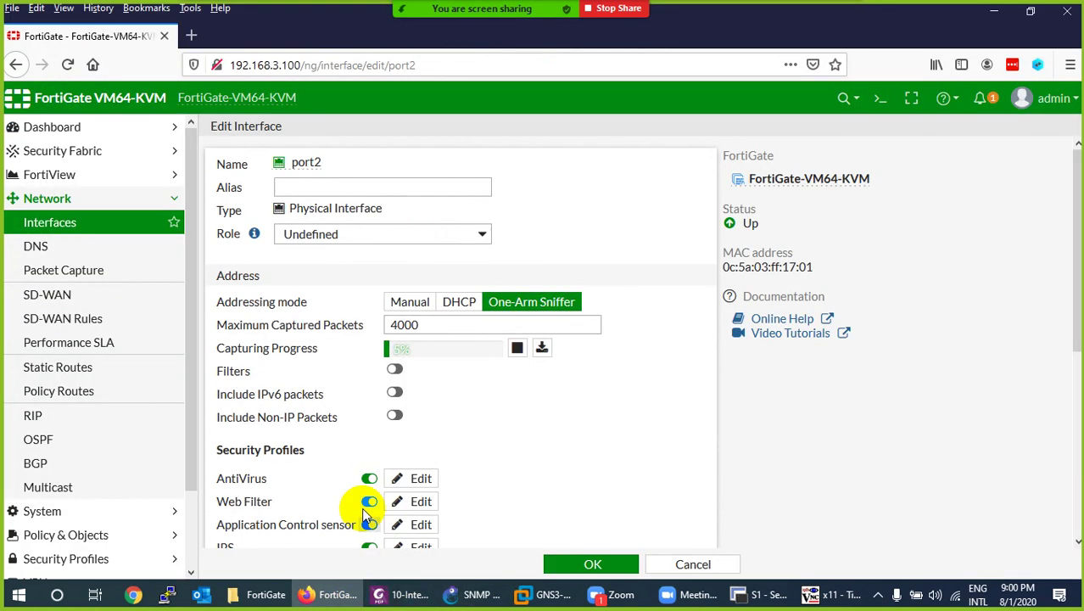
Stop PC1's ping to 8.8.8.8, then download the port2 capture port2.root.1.pcap into Wireshark.
{"action": "left_click", "coordinate": [832, 595]}
{"action": "key", "text": "ctrl+c"}
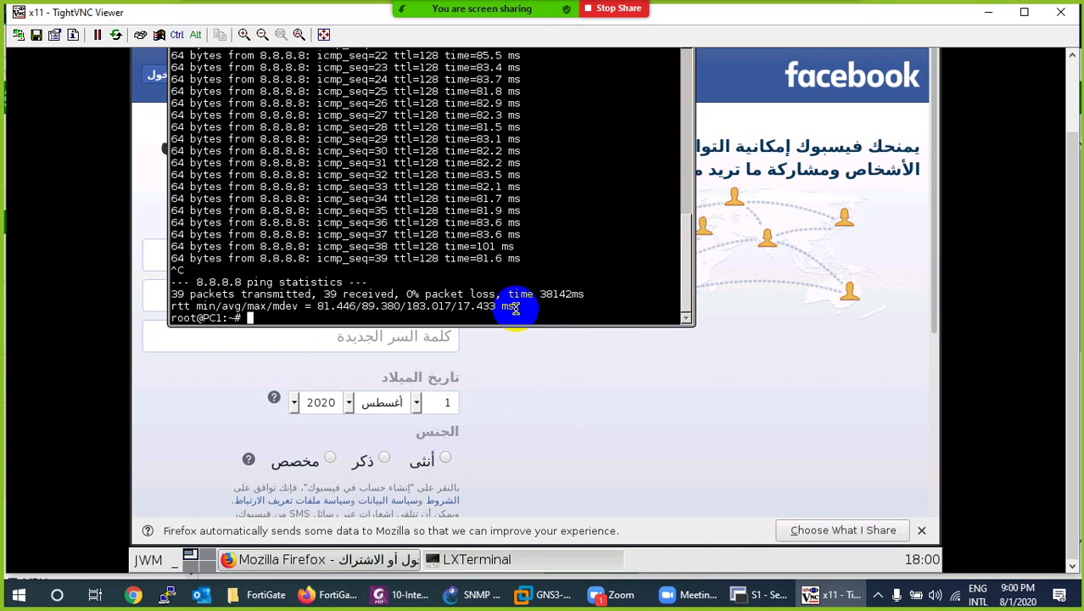
{"action": "left_click", "coordinate": [809, 594]}
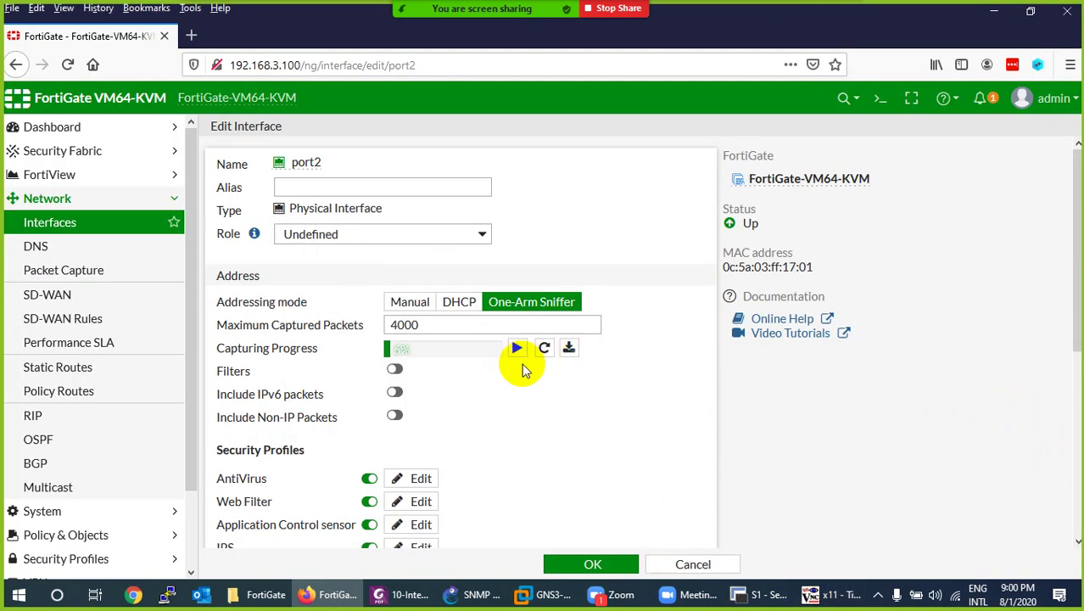
{"action": "left_click", "coordinate": [569, 348]}
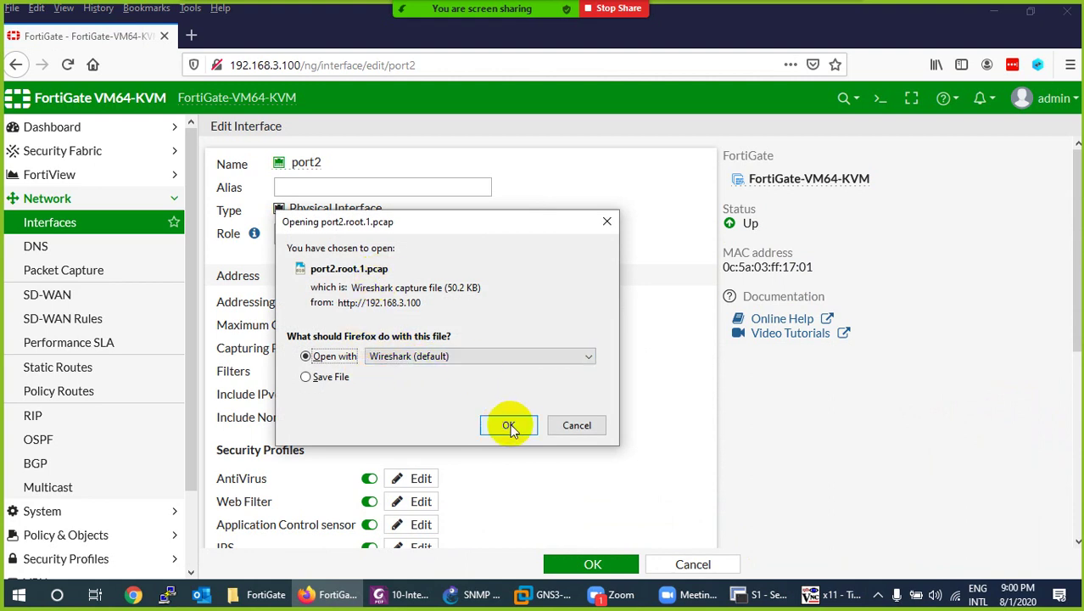
{"action": "left_click", "coordinate": [508, 425]}
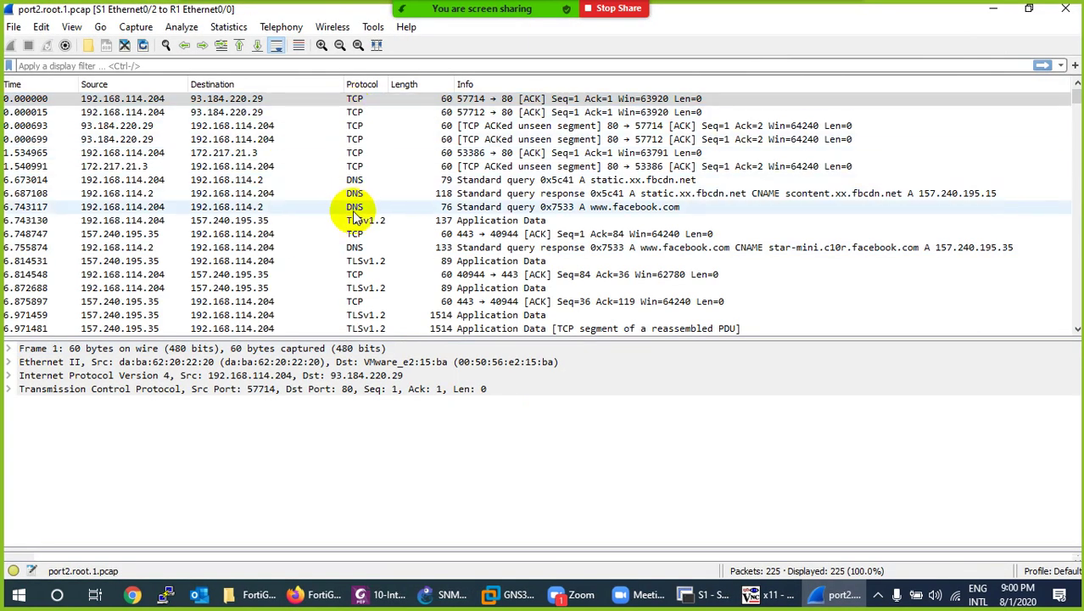
Select the ICMP echo request at 20.809800 from 192.168.114.204 to 8.8.8.8, then return to FortiGate.
{"action": "scroll", "coordinate": [333, 259], "scroll_direction": "down", "scroll_amount": 2}
{"action": "scroll", "coordinate": [333, 259], "scroll_direction": "down", "scroll_amount": 4}
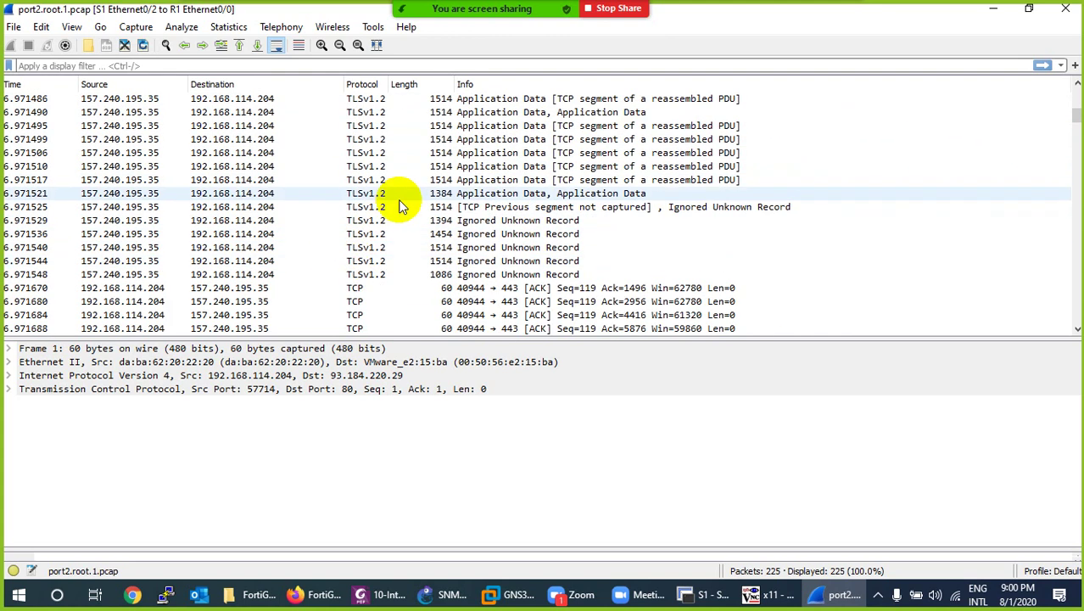
{"action": "scroll", "coordinate": [355, 255], "scroll_direction": "down", "scroll_amount": 12}
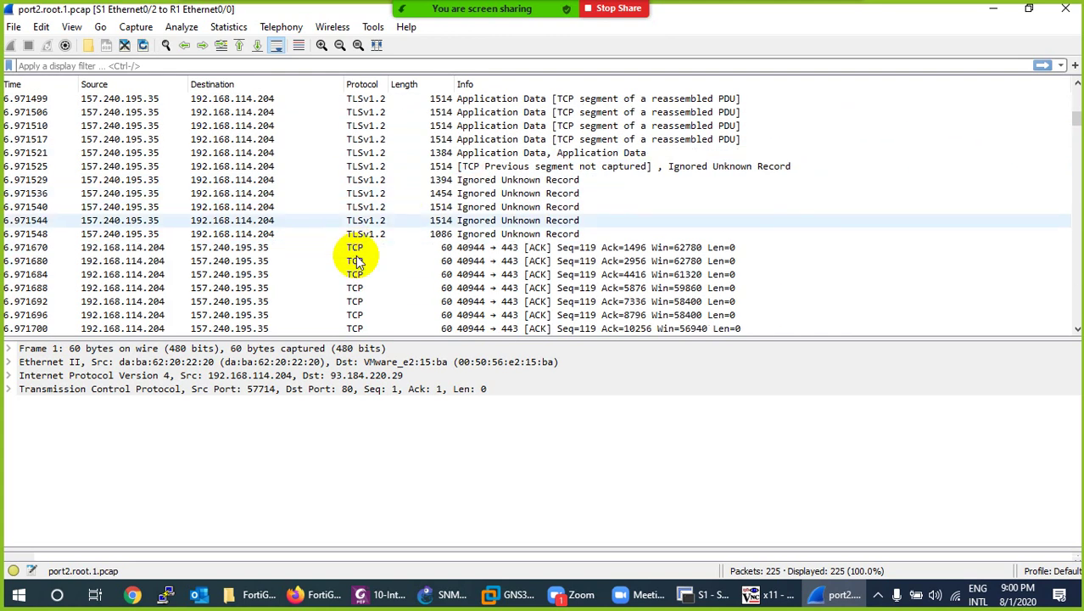
{"action": "scroll", "coordinate": [356, 284], "scroll_direction": "down", "scroll_amount": 15}
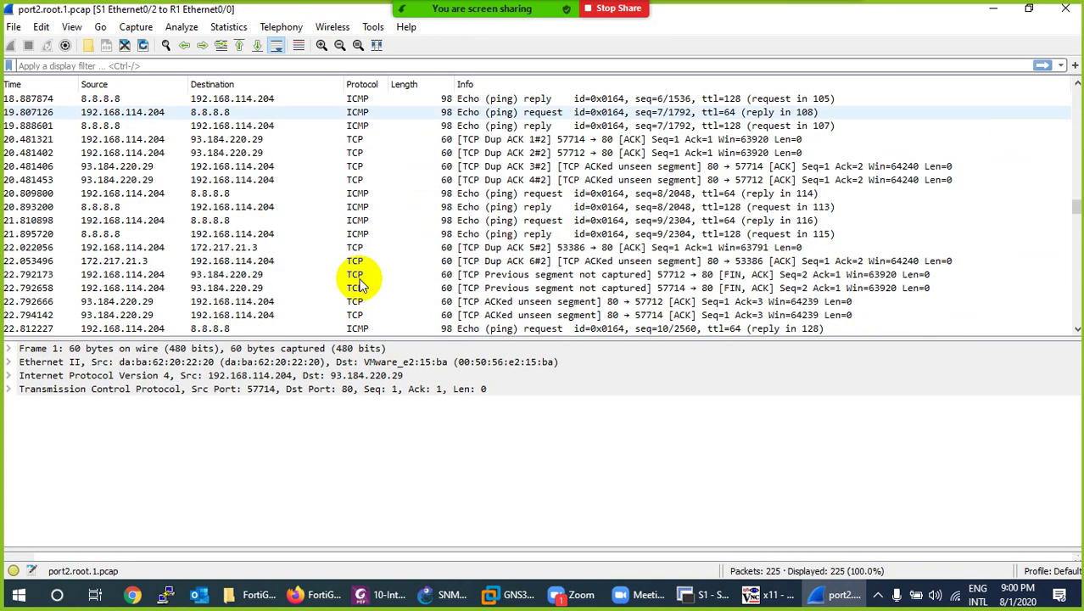
{"action": "left_click", "coordinate": [357, 153]}
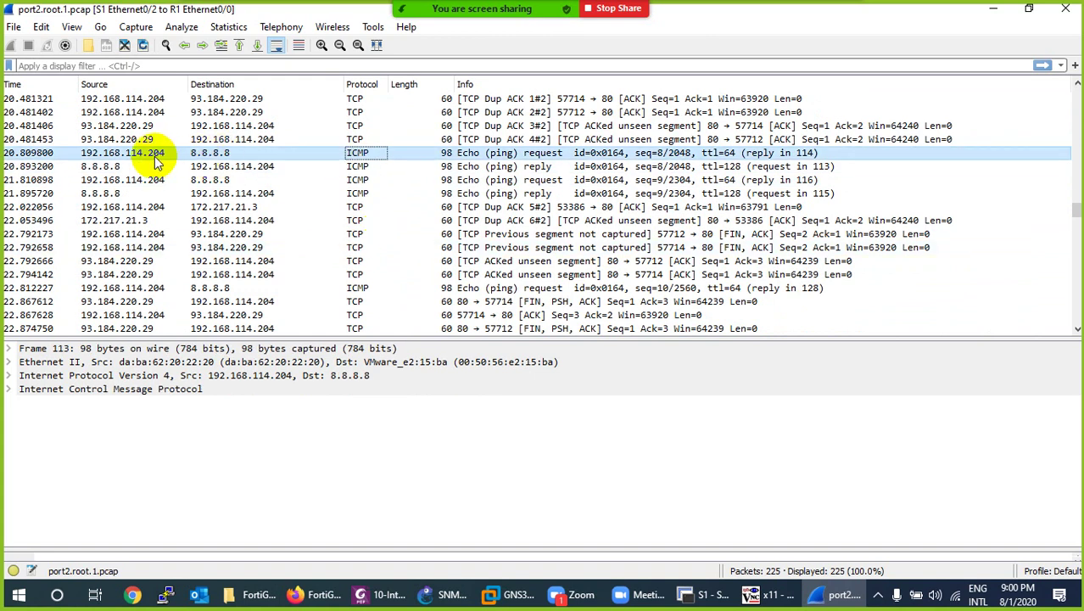
{"action": "key", "text": "alt+Tab"}
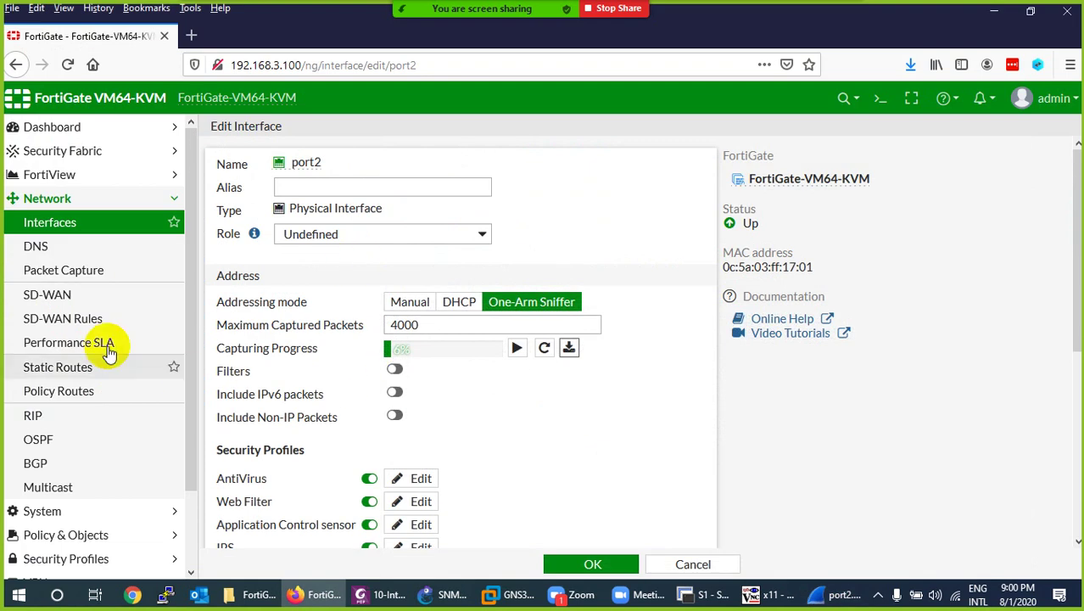
Open Log & Report > Sniffer Traffic to see port2's Ping and HTTPS.BROWSER sessions.
{"action": "scroll", "coordinate": [91, 373], "scroll_direction": "down", "scroll_amount": 2}
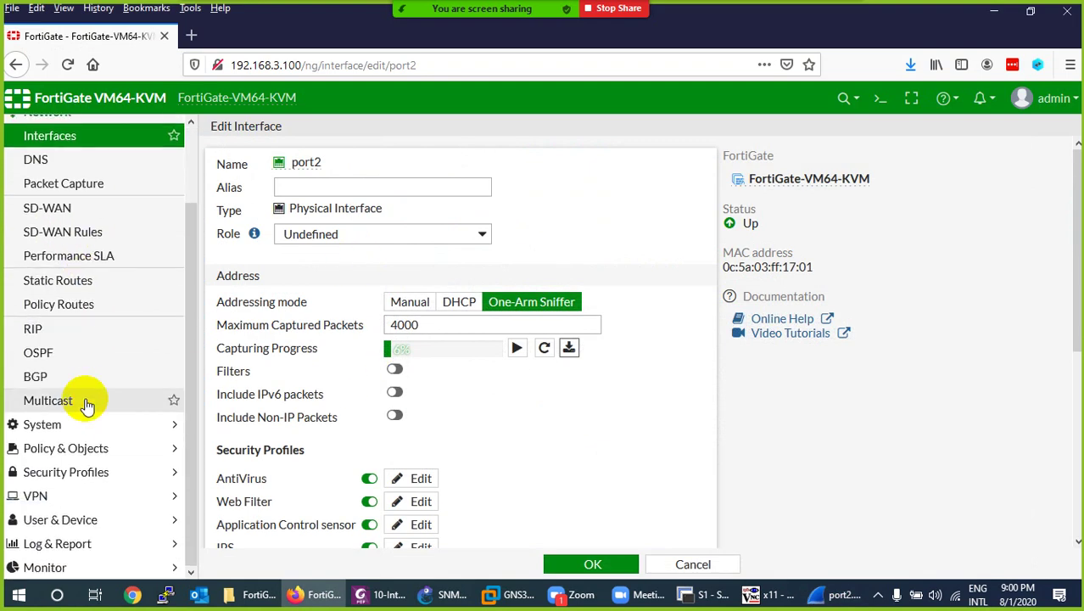
{"action": "left_click", "coordinate": [54, 544]}
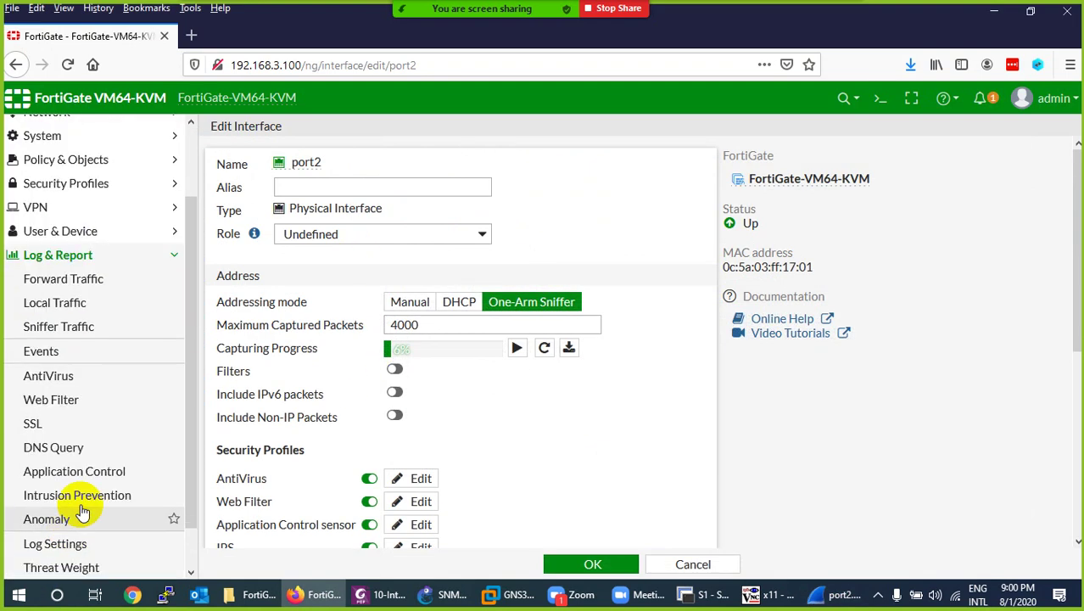
{"action": "left_click", "coordinate": [54, 329]}
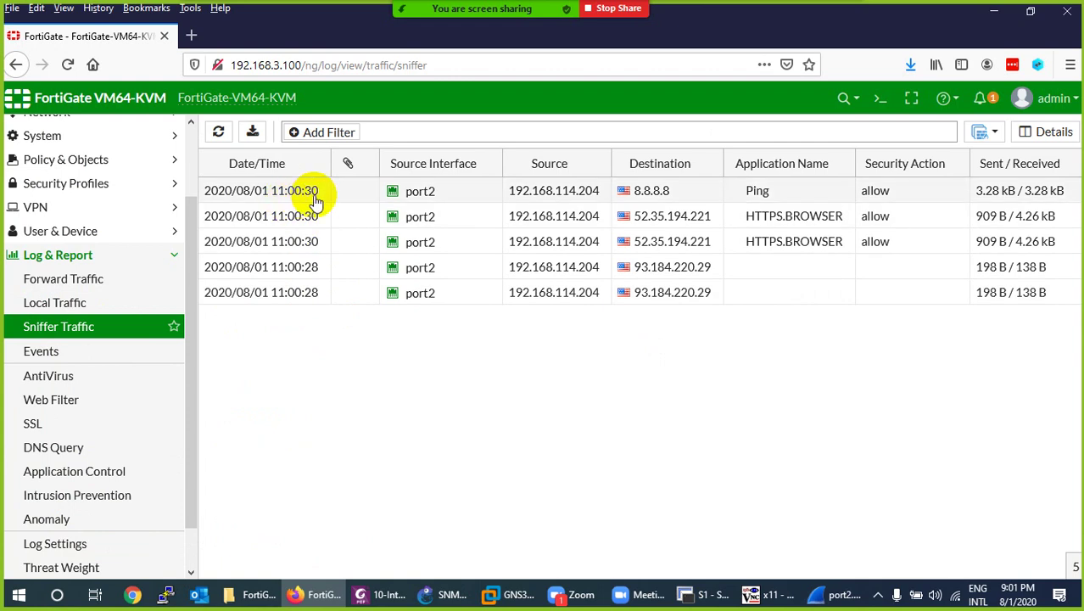
{"action": "mouse_move", "coordinate": [415, 195]}
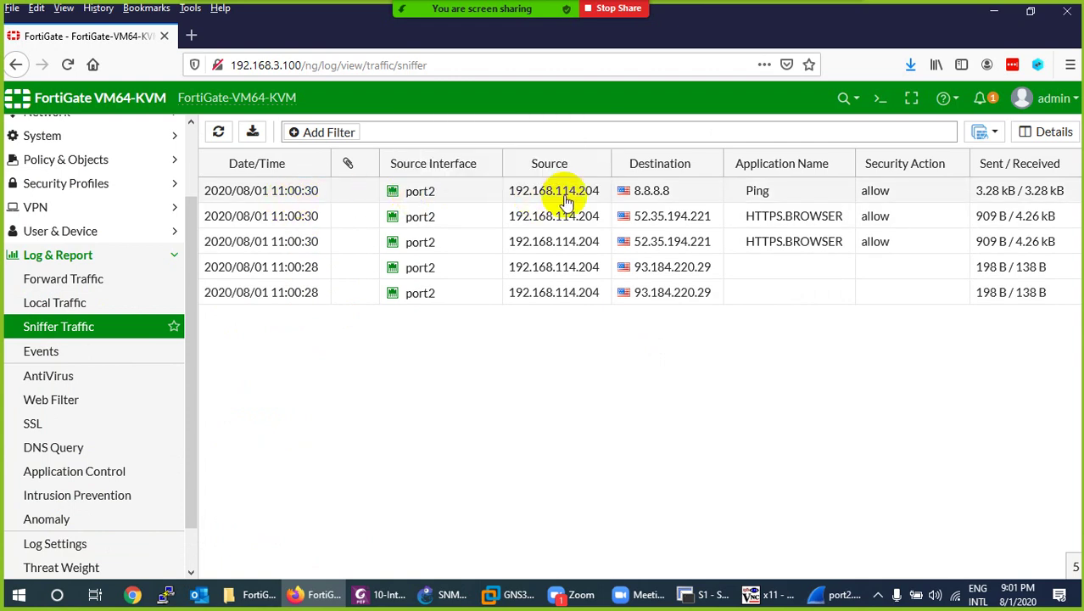
{"action": "left_click", "coordinate": [767, 593]}
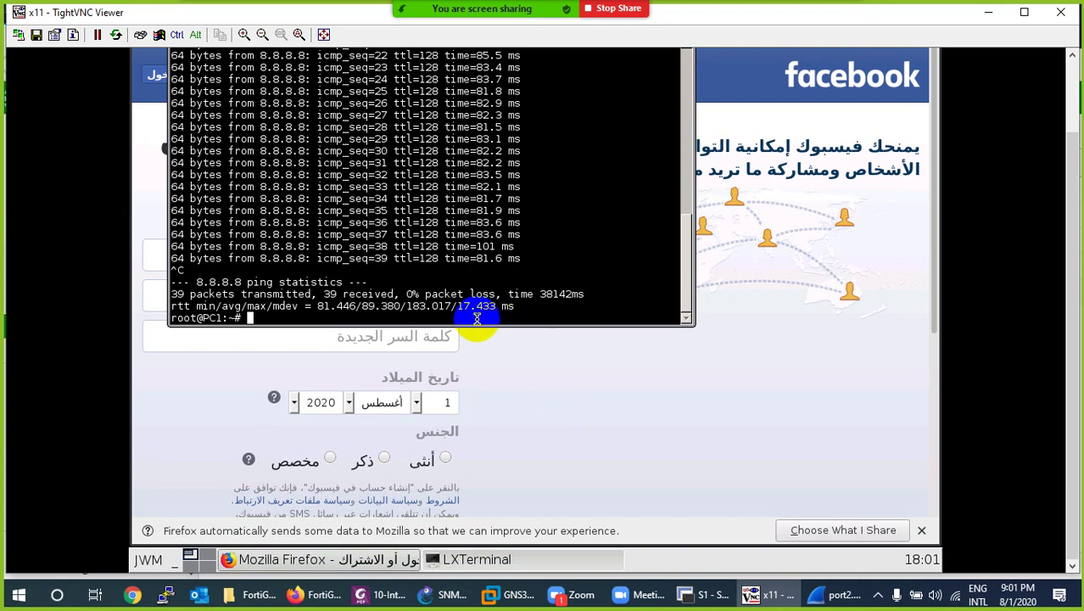
Run ifconfig on PC1 to confirm eth0 is 192.168.114.204, matching the sniffer log.
{"action": "type", "text": "ifconfig"}
{"action": "key", "text": "Return"}
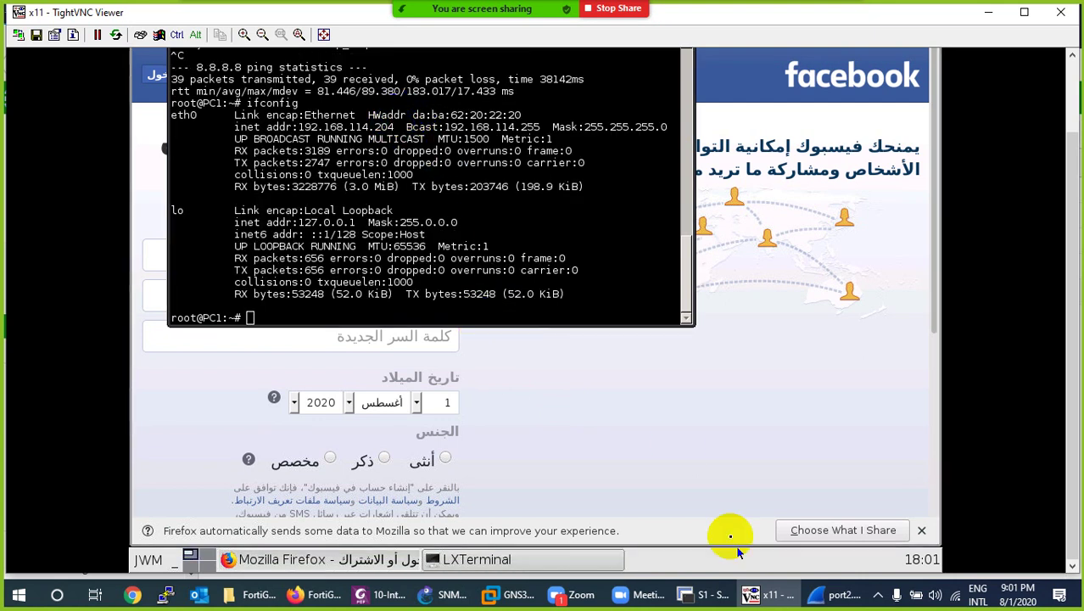
{"action": "left_click", "coordinate": [759, 596]}
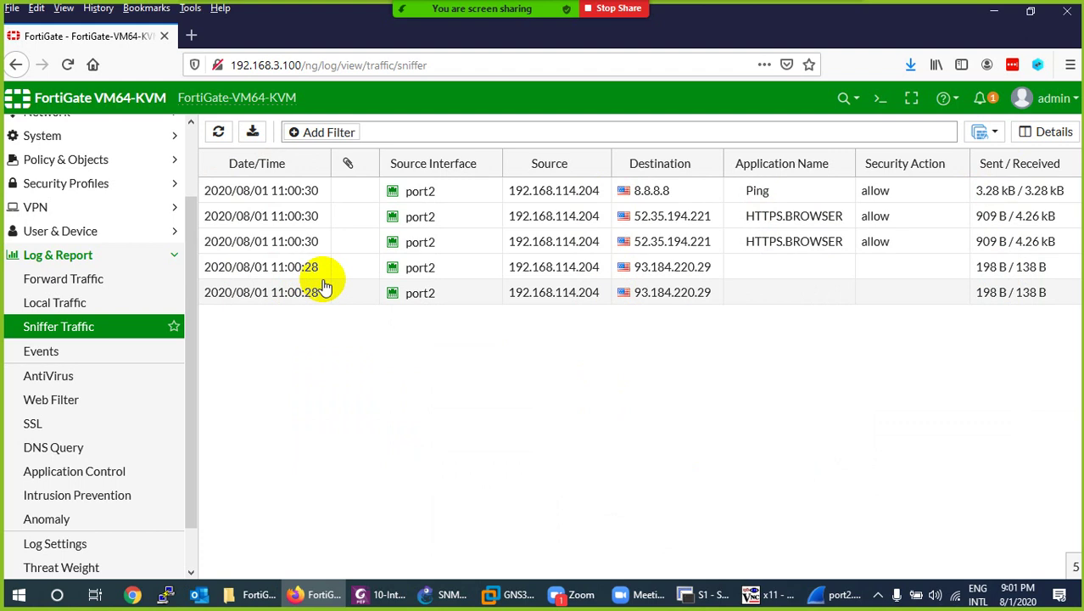
{"action": "left_click", "coordinate": [209, 163]}
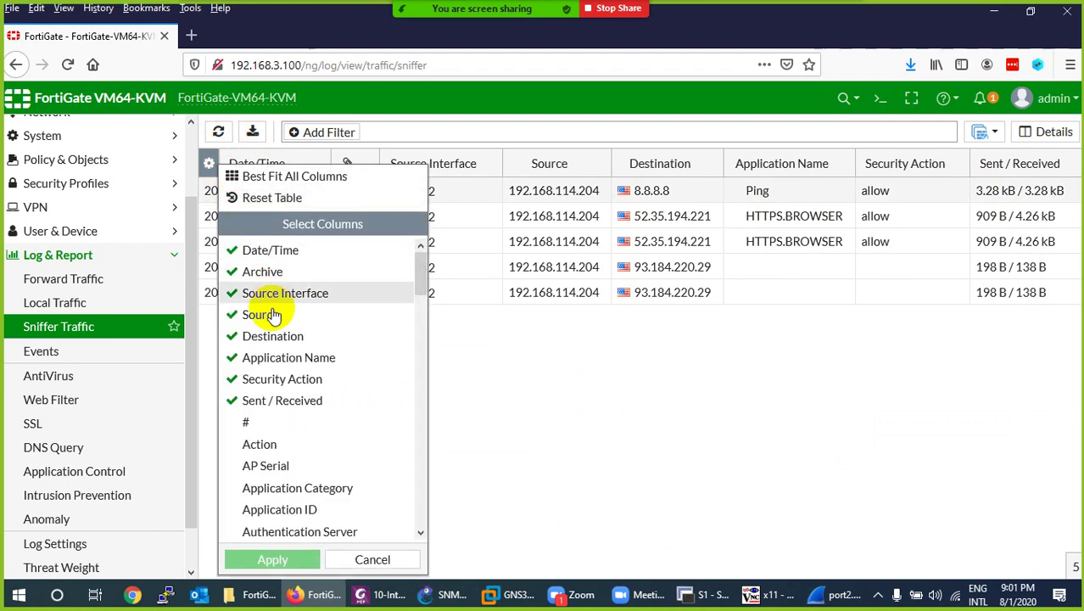
{"action": "scroll", "coordinate": [280, 449], "scroll_direction": "down", "scroll_amount": 2}
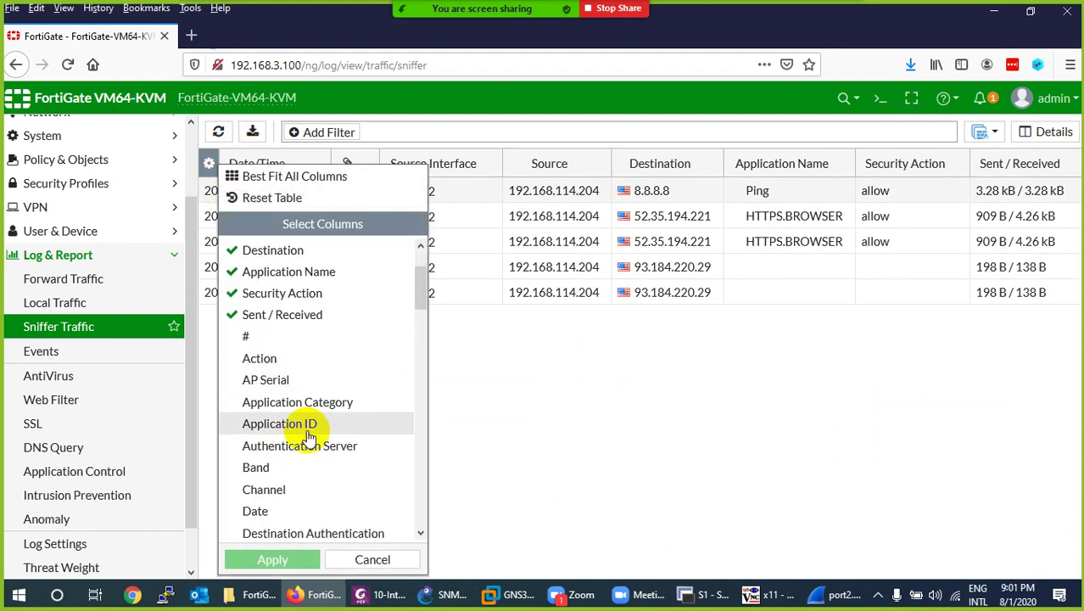
{"action": "scroll", "coordinate": [305, 457], "scroll_direction": "down", "scroll_amount": 1}
{"action": "scroll", "coordinate": [292, 449], "scroll_direction": "down", "scroll_amount": 1}
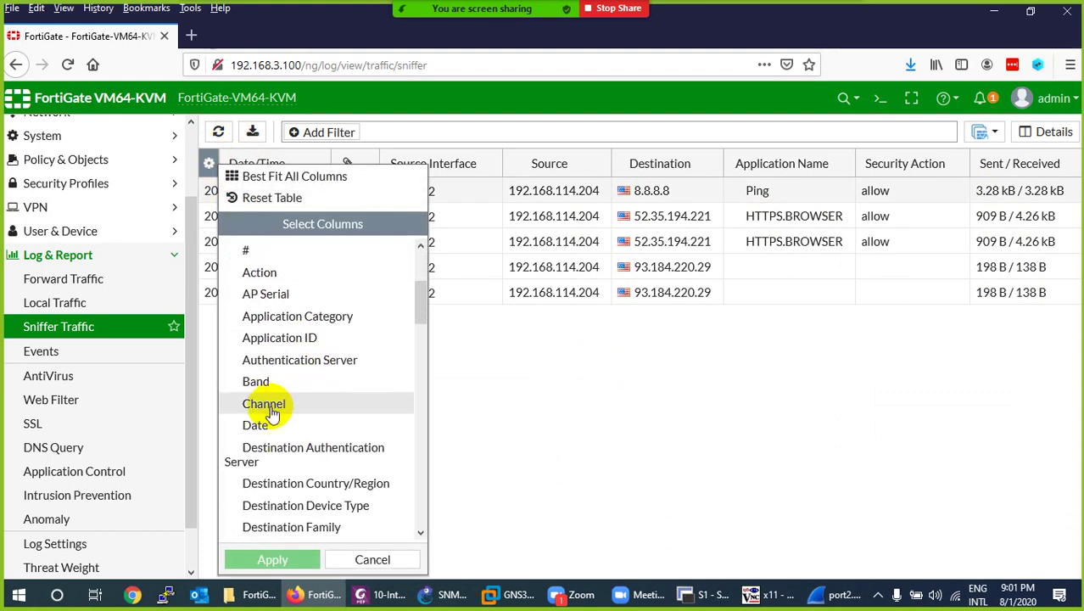
{"action": "scroll", "coordinate": [273, 399], "scroll_direction": "down", "scroll_amount": 3}
{"action": "scroll", "coordinate": [285, 382], "scroll_direction": "down", "scroll_amount": 3}
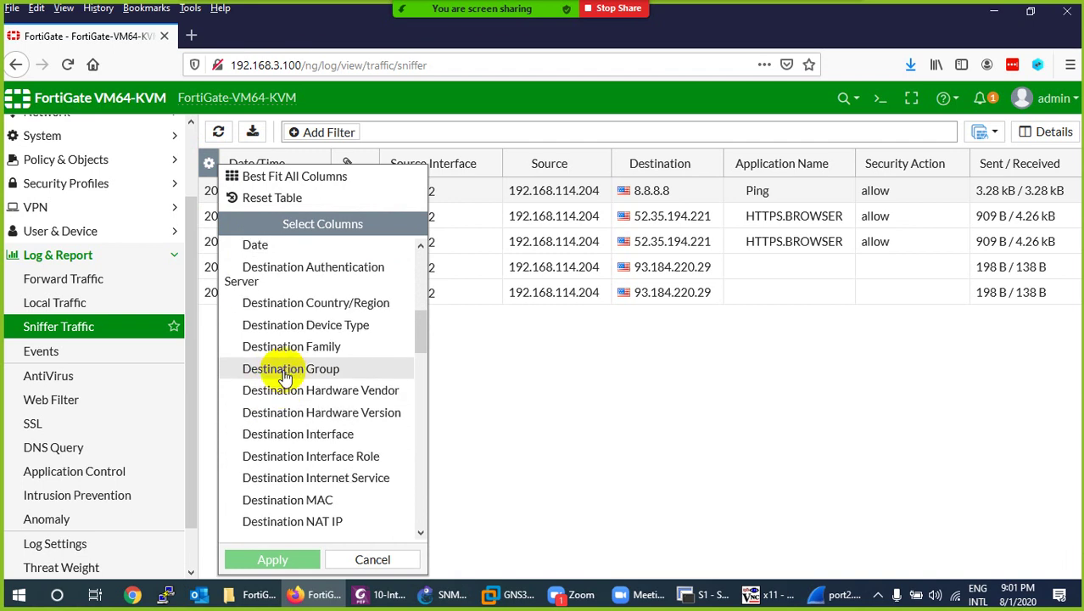
{"action": "scroll", "coordinate": [296, 381], "scroll_direction": "down", "scroll_amount": 2}
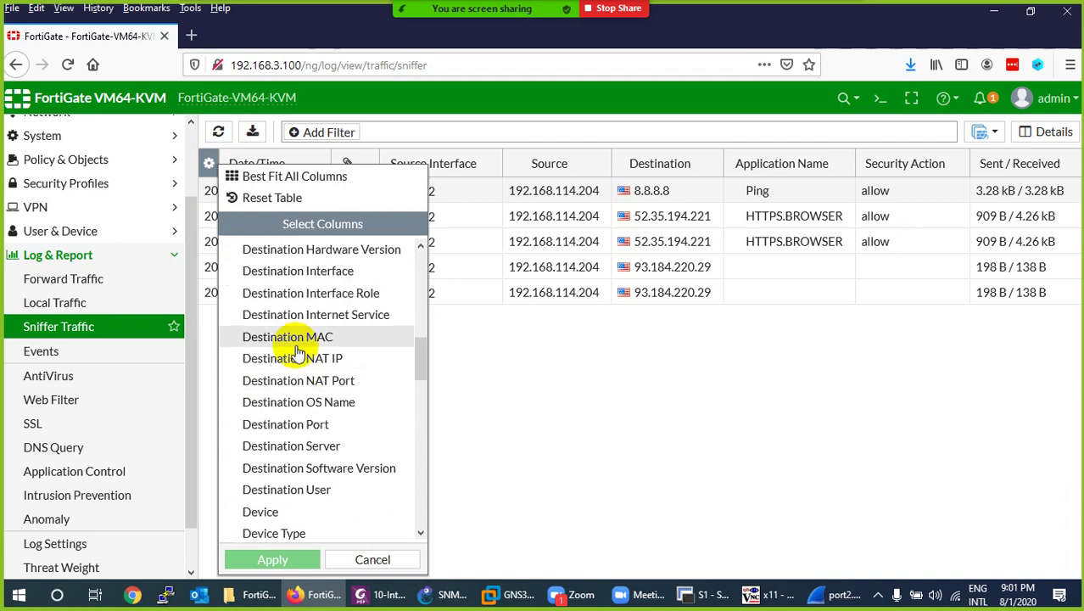
{"action": "scroll", "coordinate": [296, 383], "scroll_direction": "down", "scroll_amount": 3}
{"action": "scroll", "coordinate": [296, 382], "scroll_direction": "down", "scroll_amount": 2}
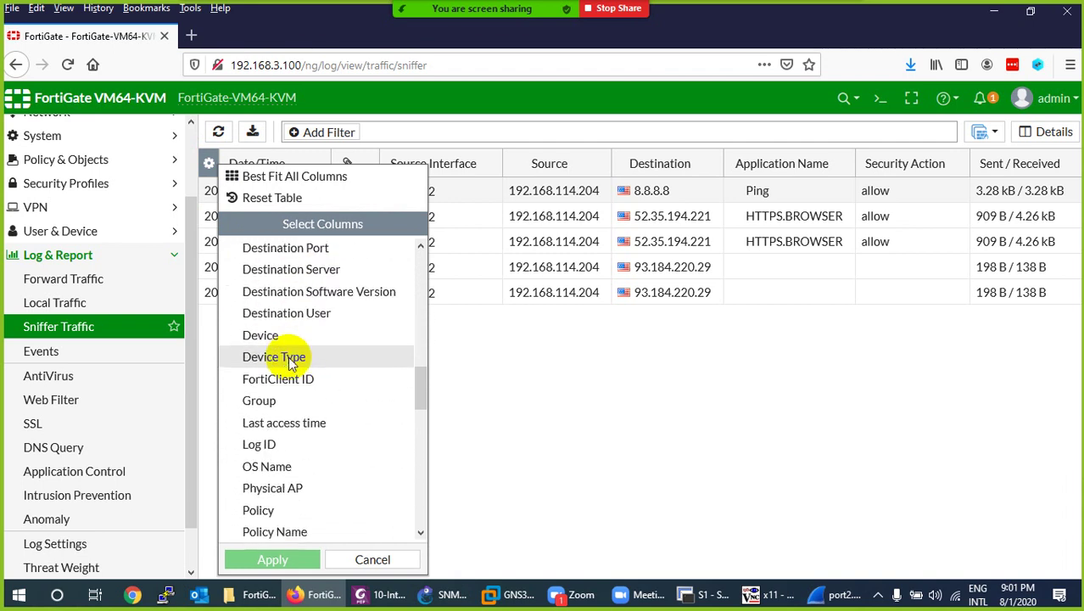
{"action": "scroll", "coordinate": [296, 386], "scroll_direction": "down", "scroll_amount": 10}
{"action": "left_click", "coordinate": [363, 556]}
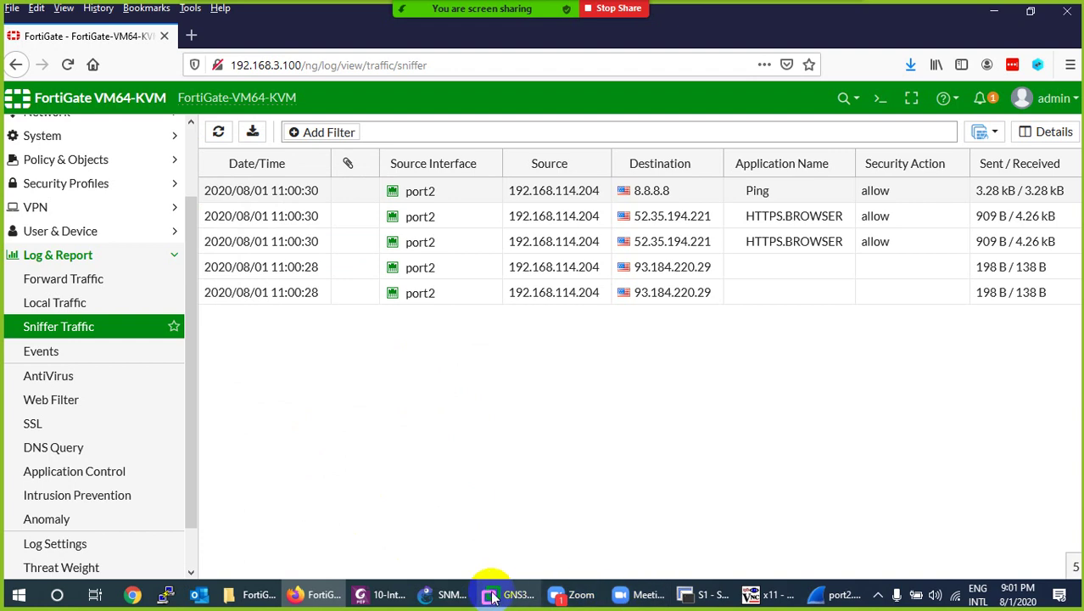
{"action": "left_click", "coordinate": [454, 595]}
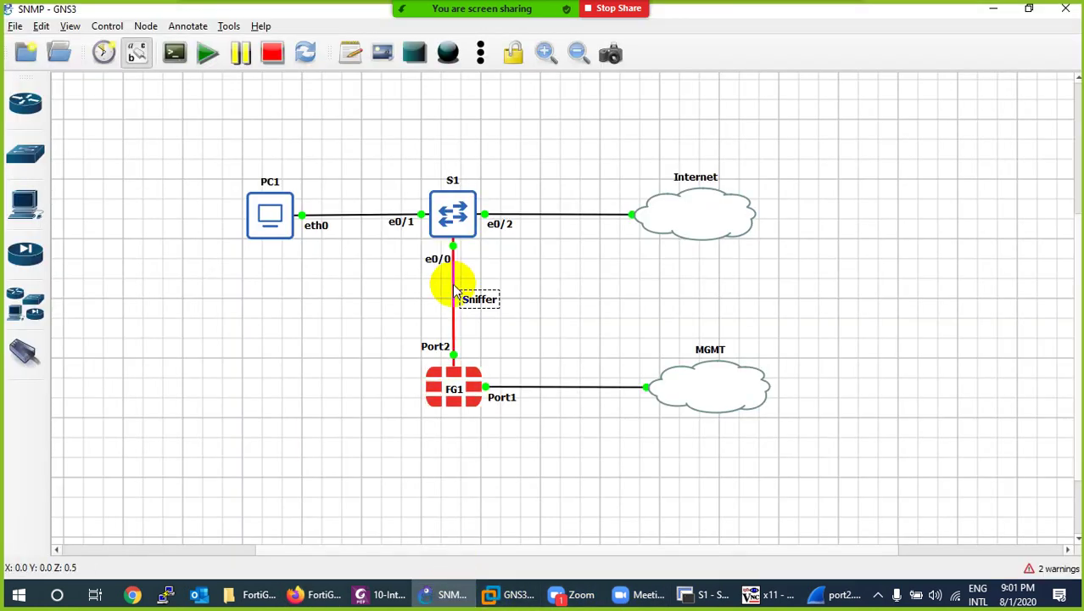
Add an 'IDS' text note on the GNS3 canvas and place it just left of FG1.
{"action": "right_click", "coordinate": [455, 291]}
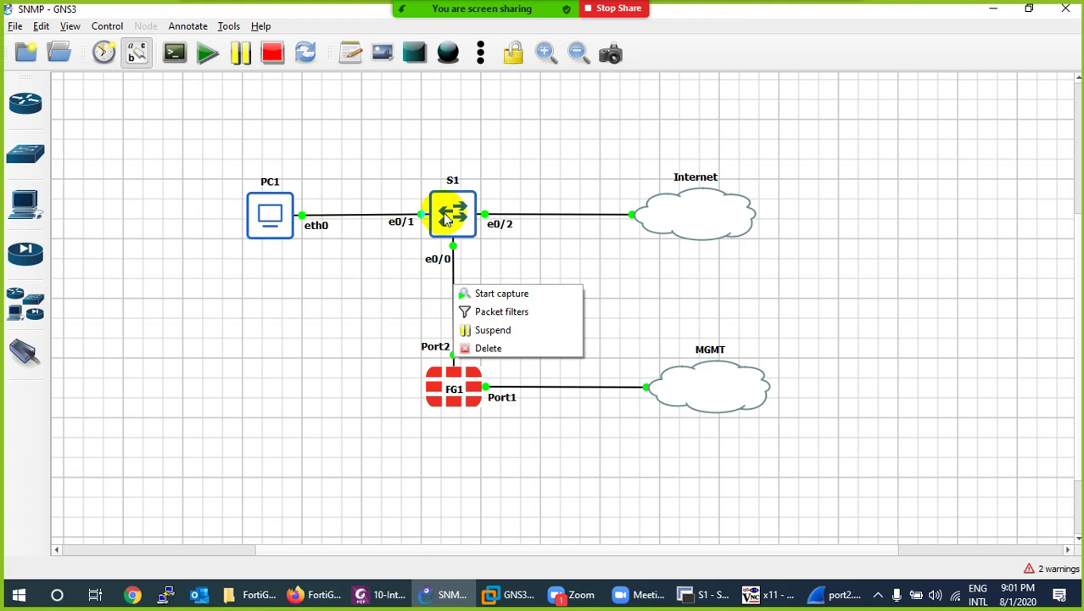
{"action": "left_click", "coordinate": [439, 278]}
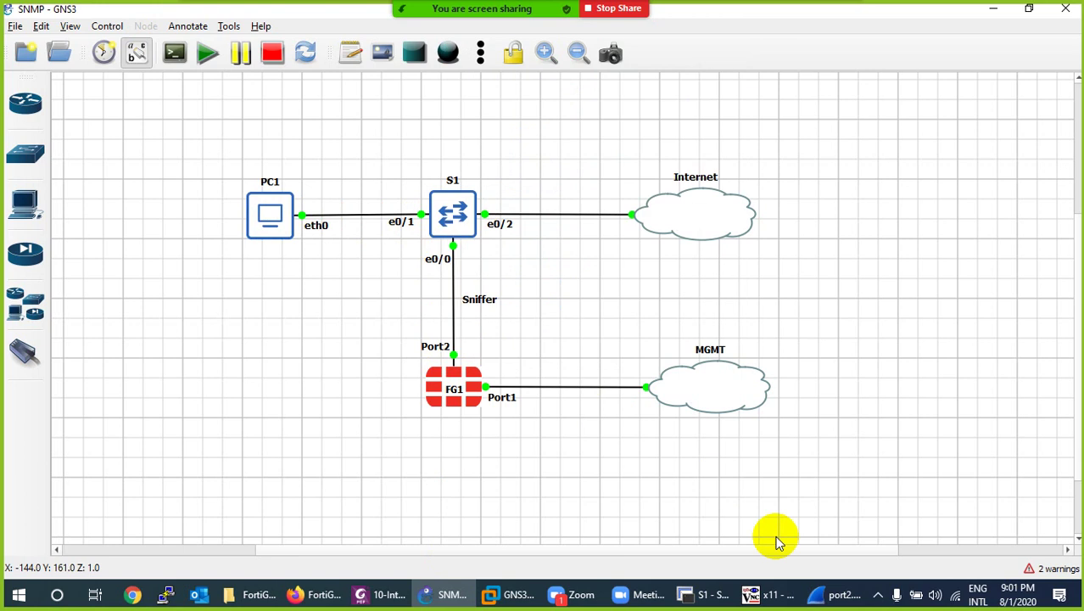
{"action": "mouse_move", "coordinate": [461, 223]}
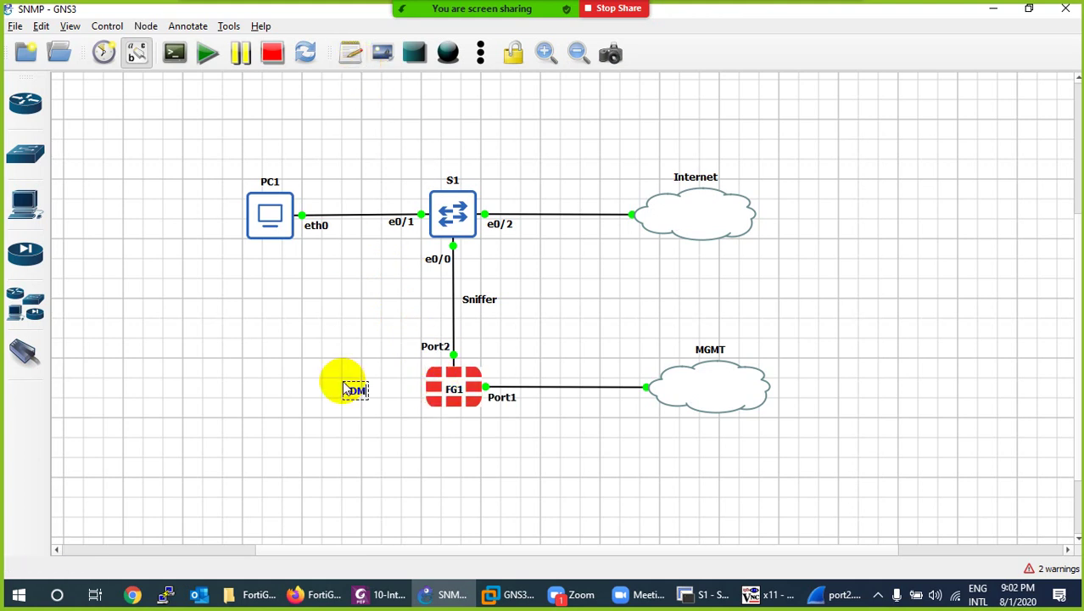
{"action": "key", "text": "BackSpace"}
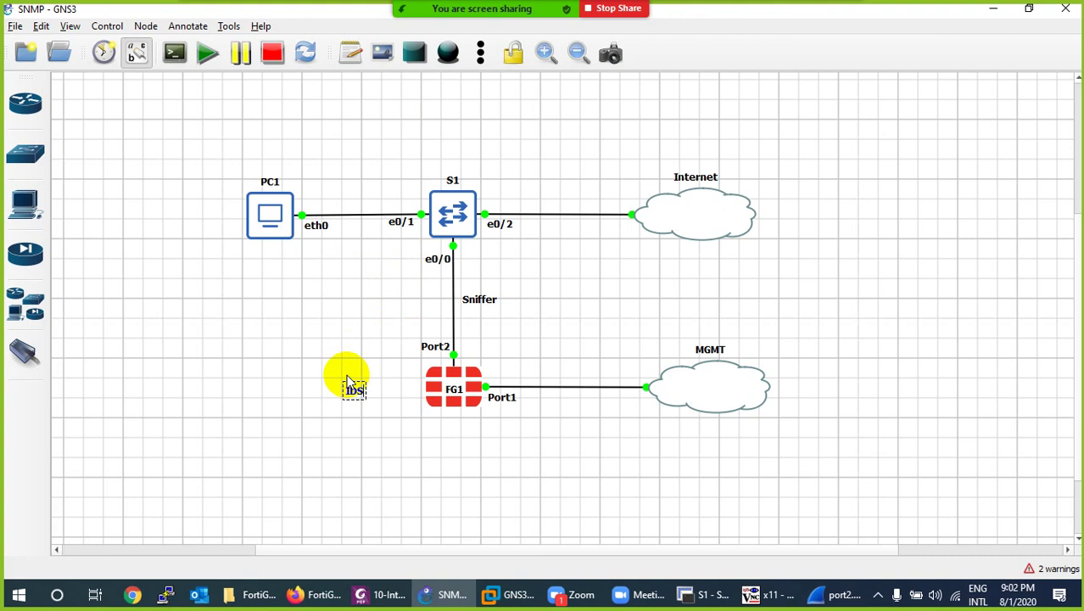
{"action": "left_click_drag", "start_coordinate": [355, 391], "coordinate": [314, 385]}
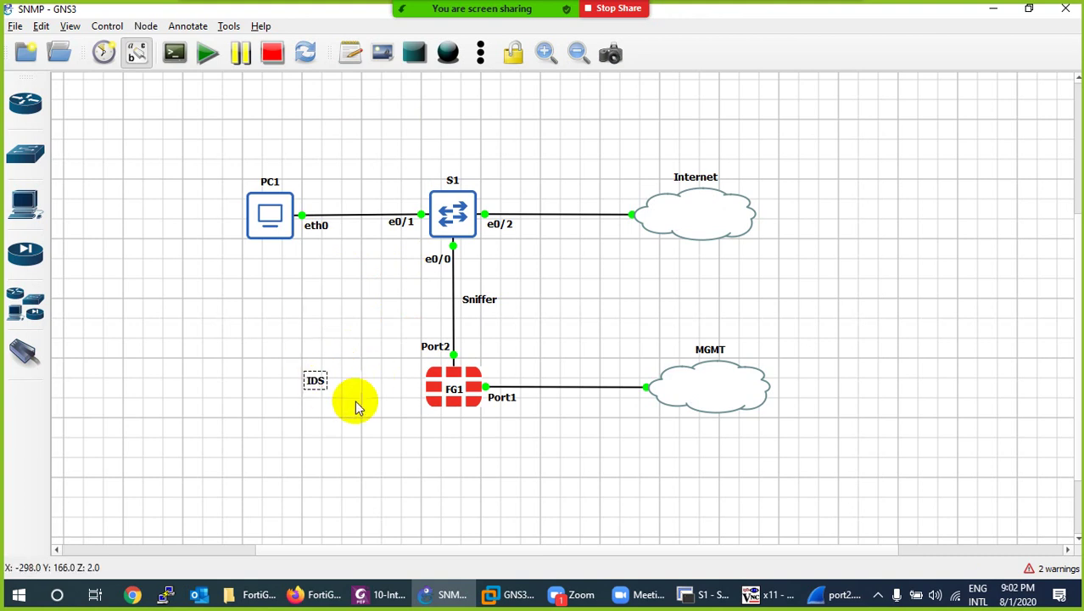
{"action": "left_click", "coordinate": [305, 594]}
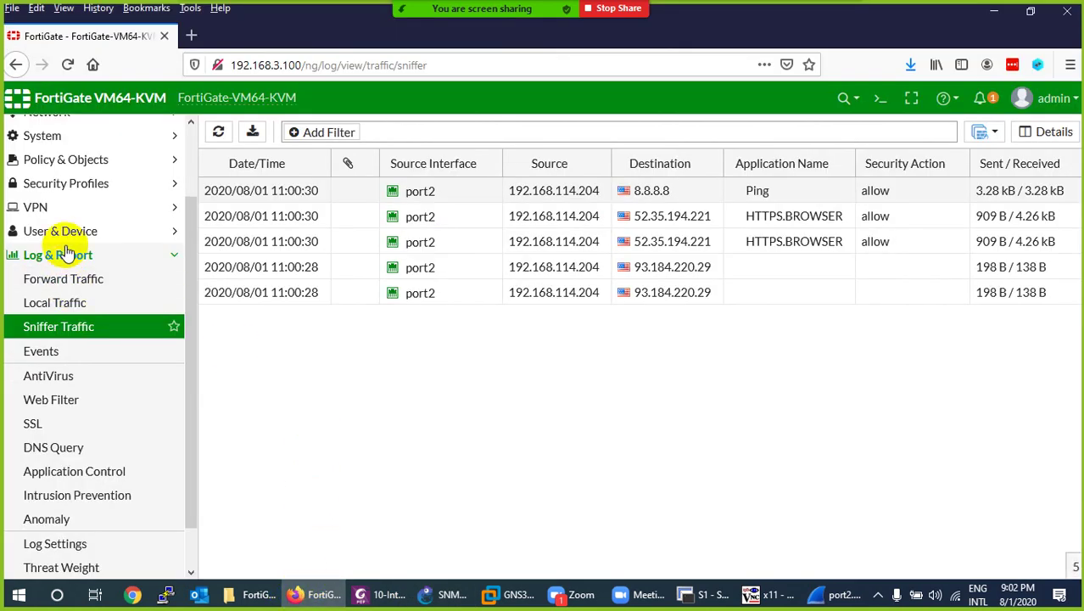
Review port2's One-Arm Sniffer settings under Network > Interfaces, then go to the Top Usage LAN/DMZ dashboard.
{"action": "scroll", "coordinate": [52, 189], "scroll_direction": "up", "scroll_amount": 2}
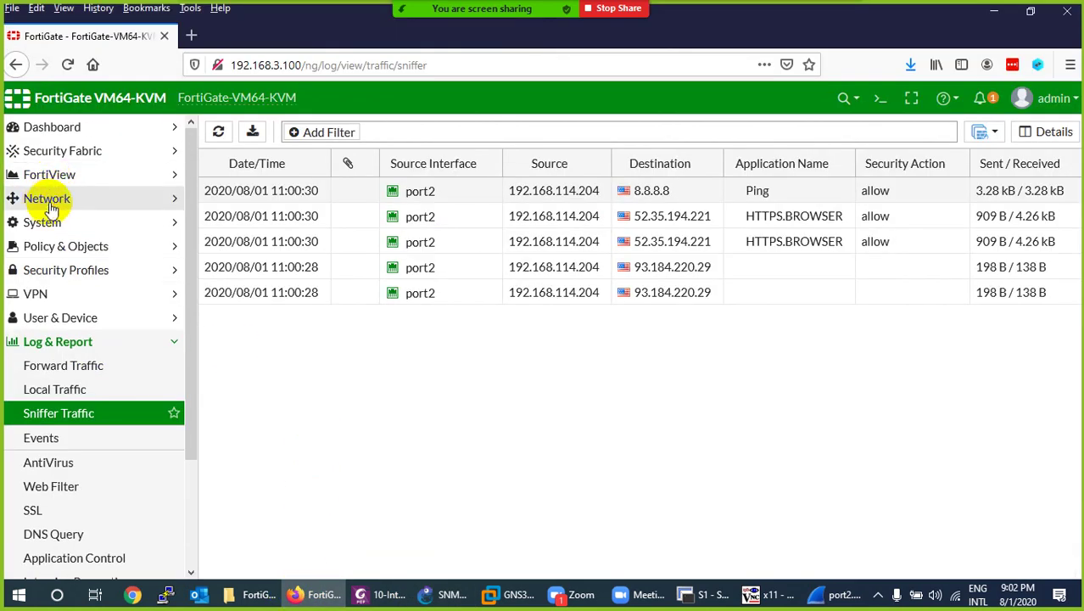
{"action": "left_click", "coordinate": [48, 199]}
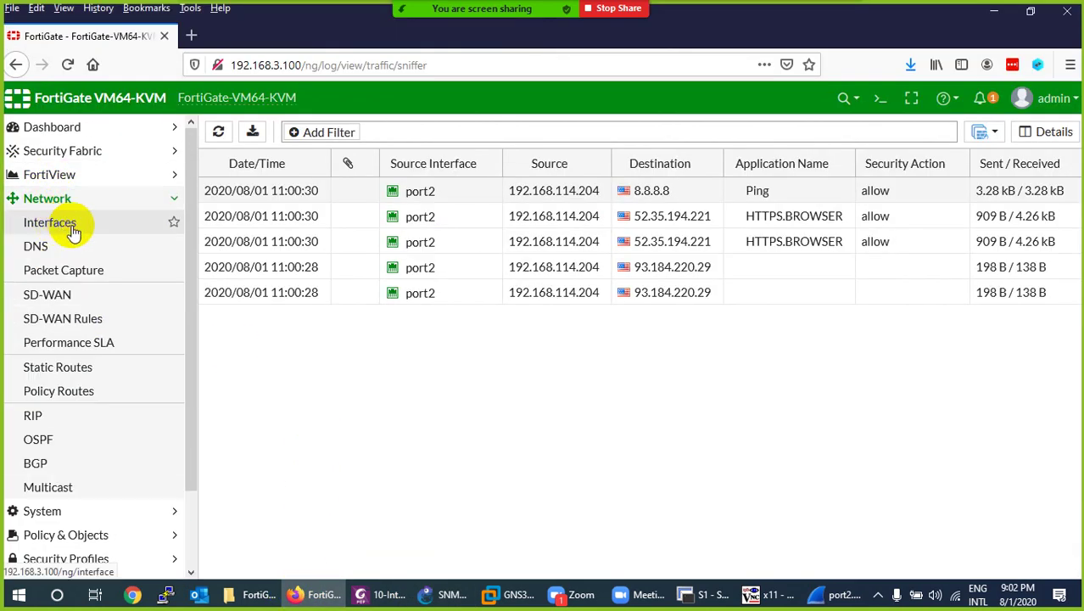
{"action": "left_click", "coordinate": [73, 233]}
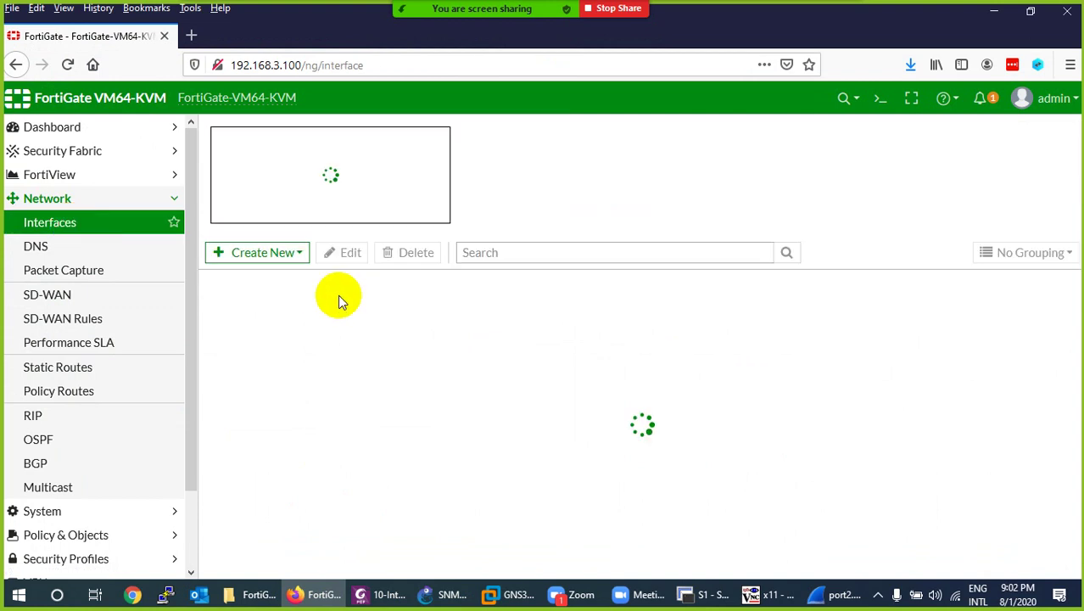
{"action": "left_click", "coordinate": [443, 594]}
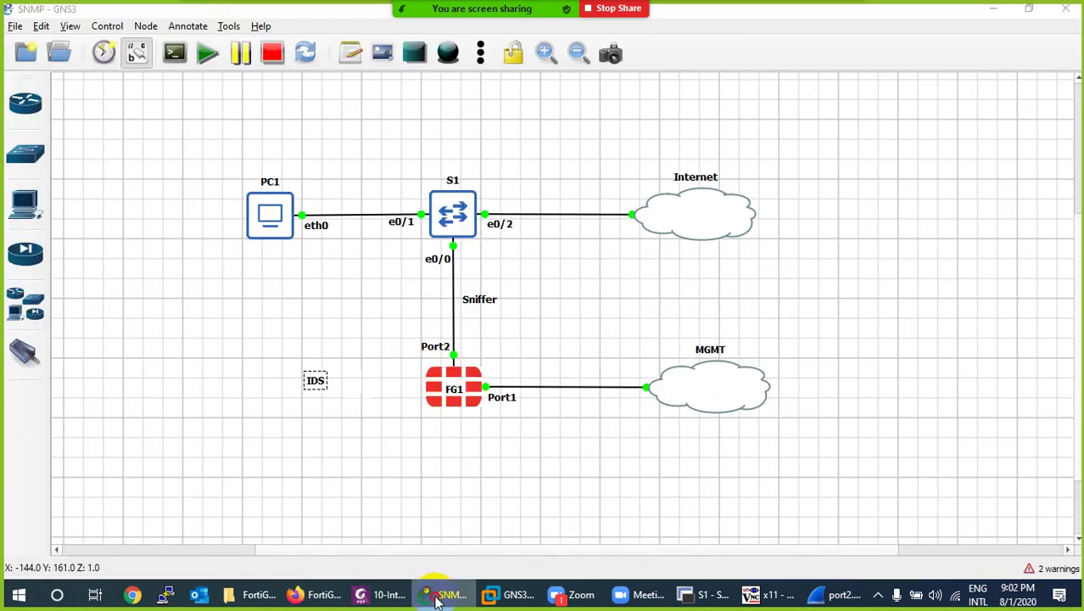
{"action": "left_click", "coordinate": [443, 594]}
{"action": "double_click", "coordinate": [253, 289]}
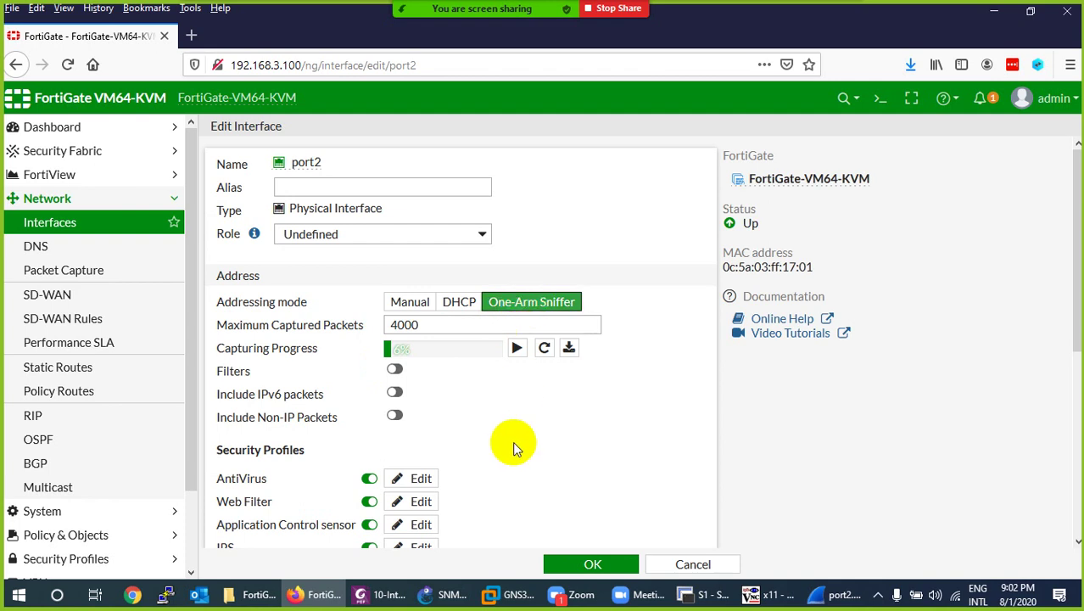
{"action": "scroll", "coordinate": [512, 441], "scroll_direction": "down", "scroll_amount": 3}
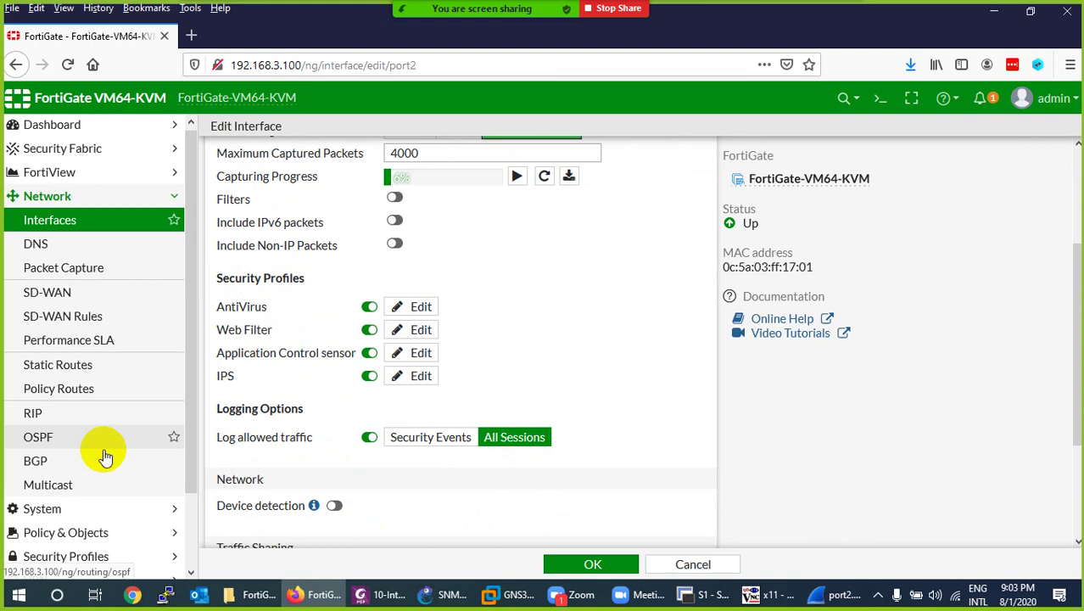
{"action": "scroll", "coordinate": [93, 456], "scroll_direction": "down", "scroll_amount": 2}
{"action": "scroll", "coordinate": [60, 323], "scroll_direction": "up", "scroll_amount": 2}
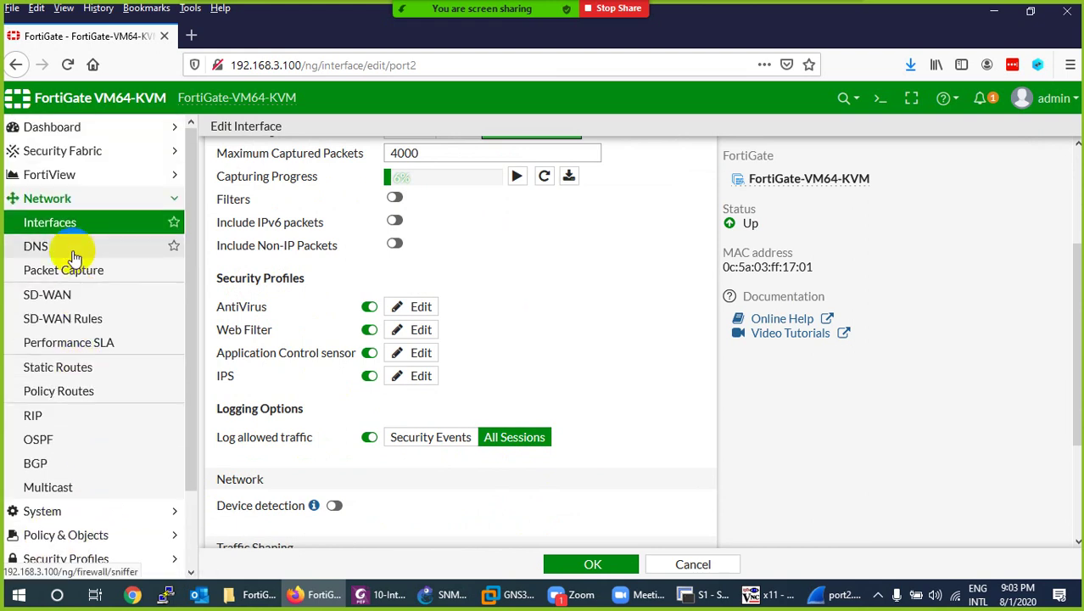
{"action": "left_click", "coordinate": [48, 126]}
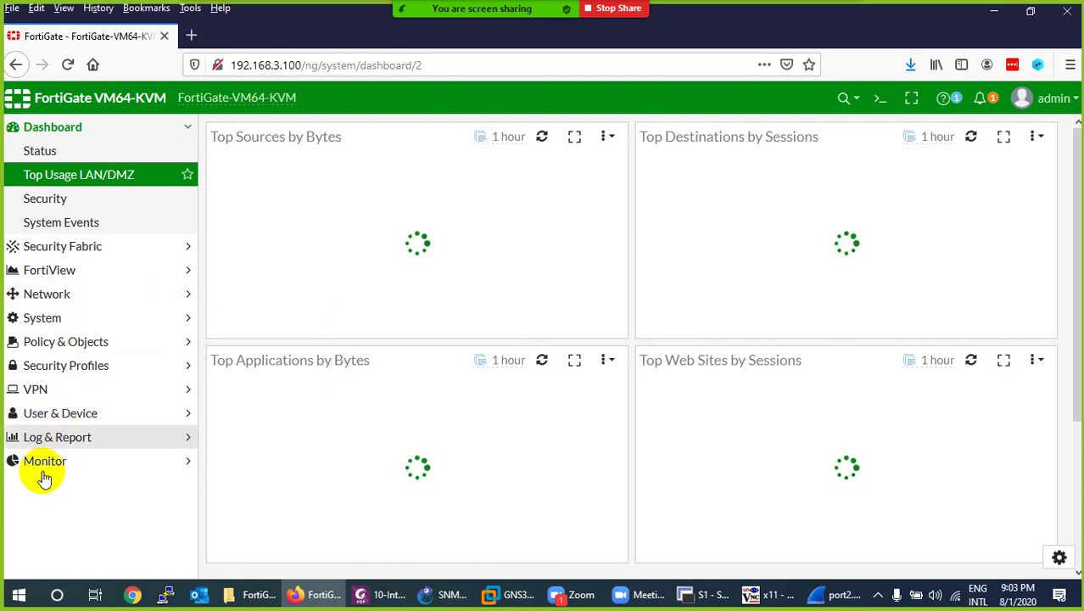
Review the new port2 DNS and HTTPS entries in Log & Report > Sniffer Traffic.
{"action": "left_click", "coordinate": [44, 437]}
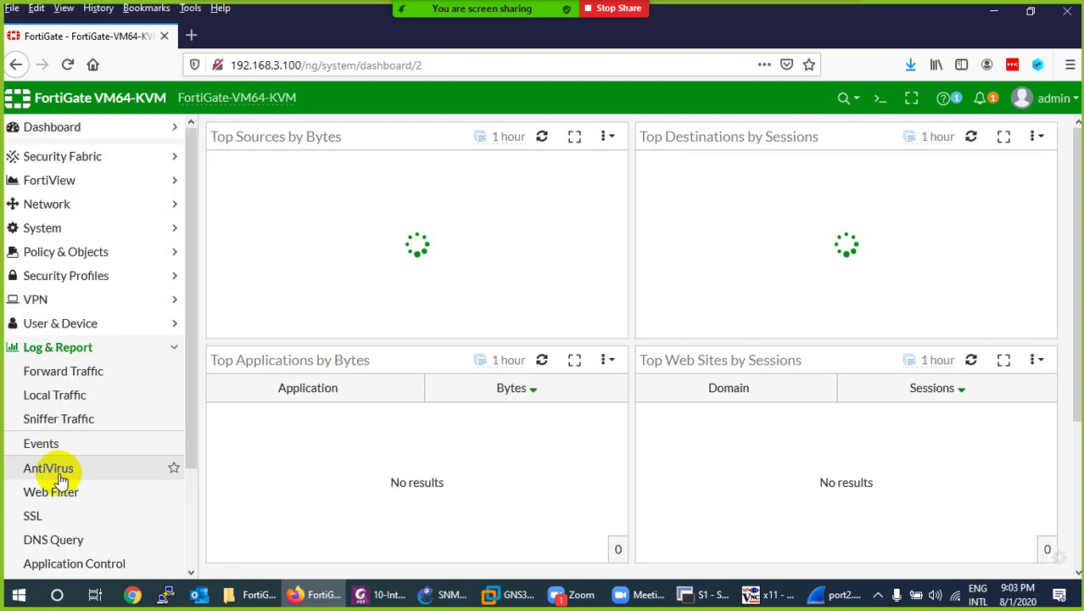
{"action": "left_click", "coordinate": [68, 427]}
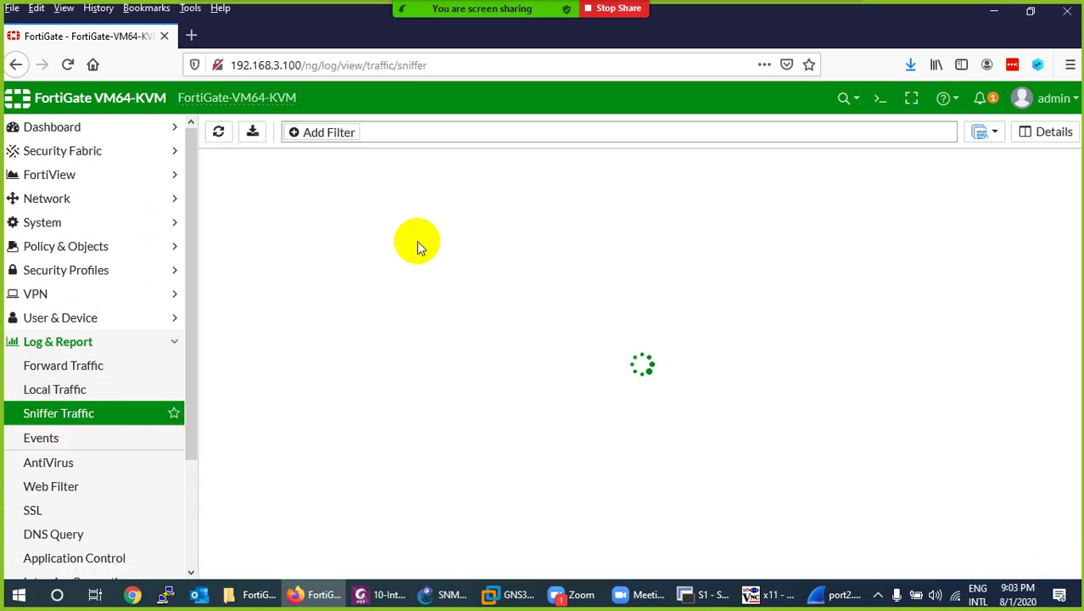
{"action": "scroll", "coordinate": [420, 254], "scroll_direction": "down", "scroll_amount": 2}
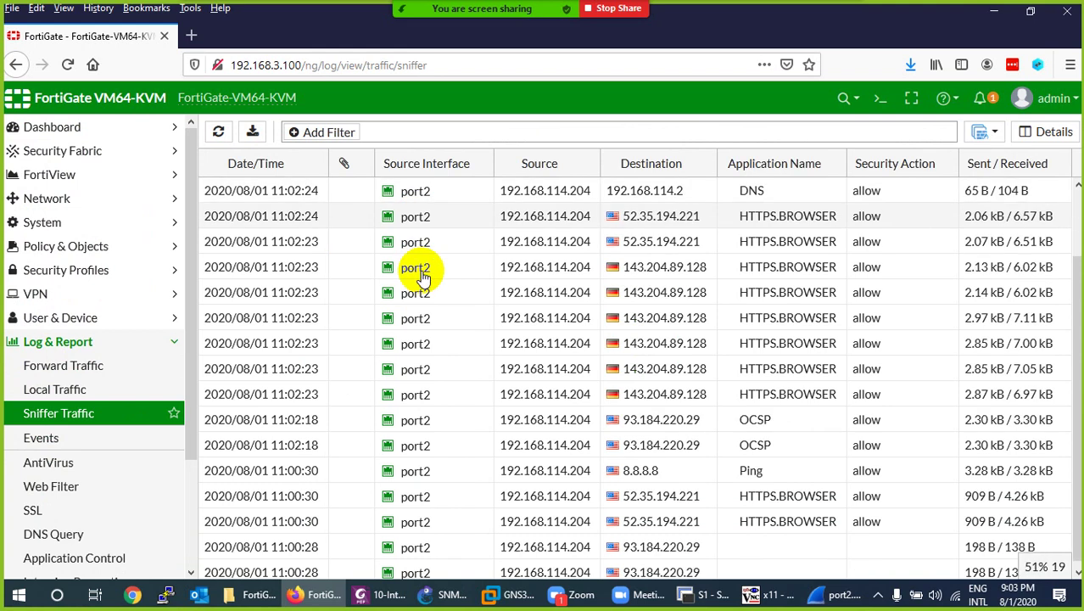
{"action": "scroll", "coordinate": [426, 336], "scroll_direction": "up", "scroll_amount": 2}
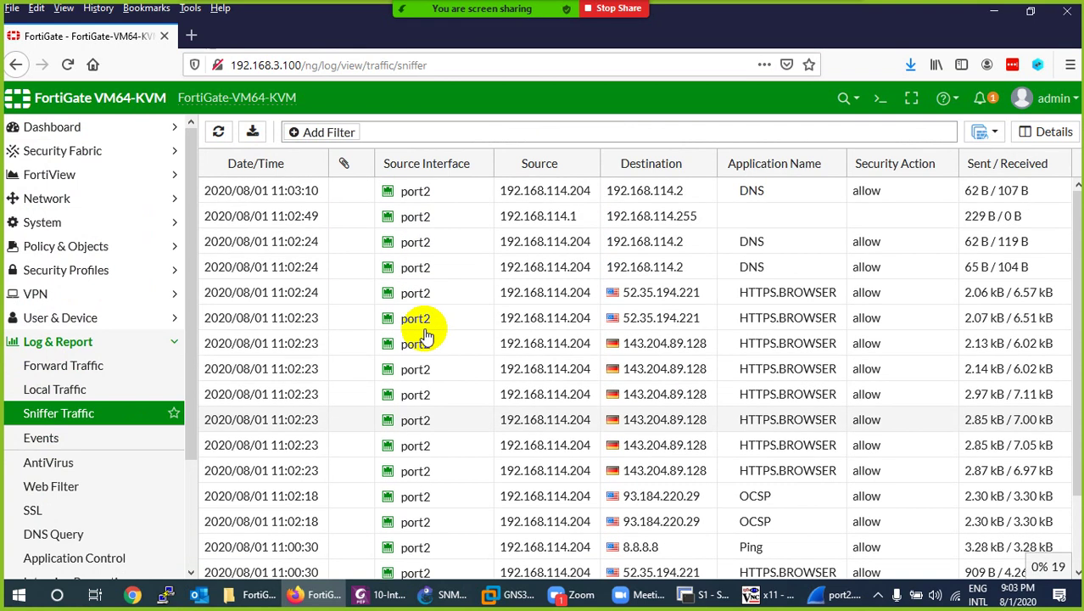
{"action": "left_click", "coordinate": [444, 594]}
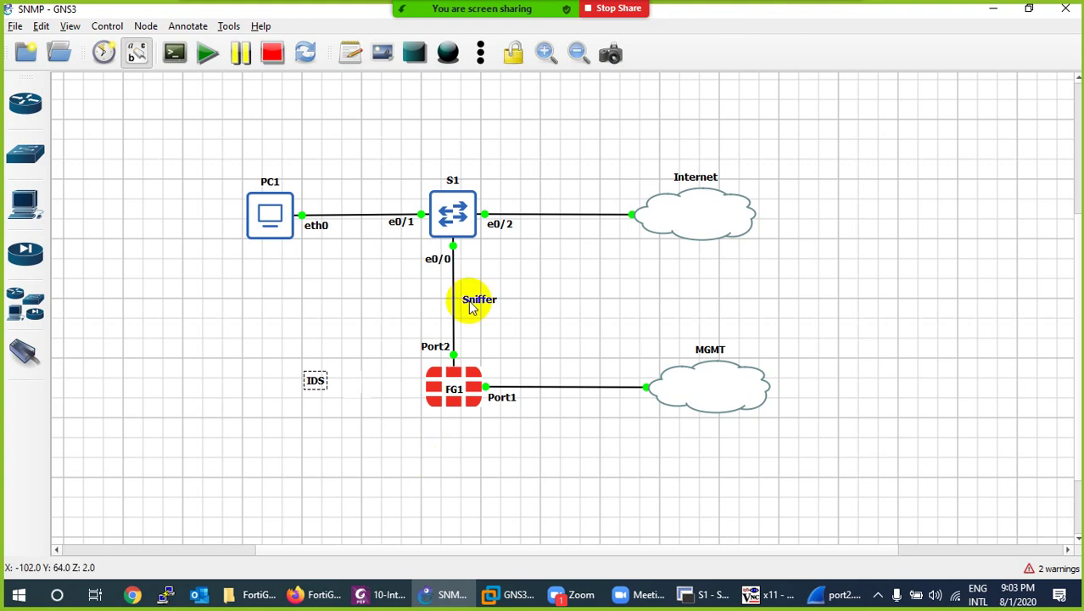
Move FG1 up beside S1, then back below it onto the Sniffer link.
{"action": "left_click_drag", "start_coordinate": [472, 383], "coordinate": [508, 188]}
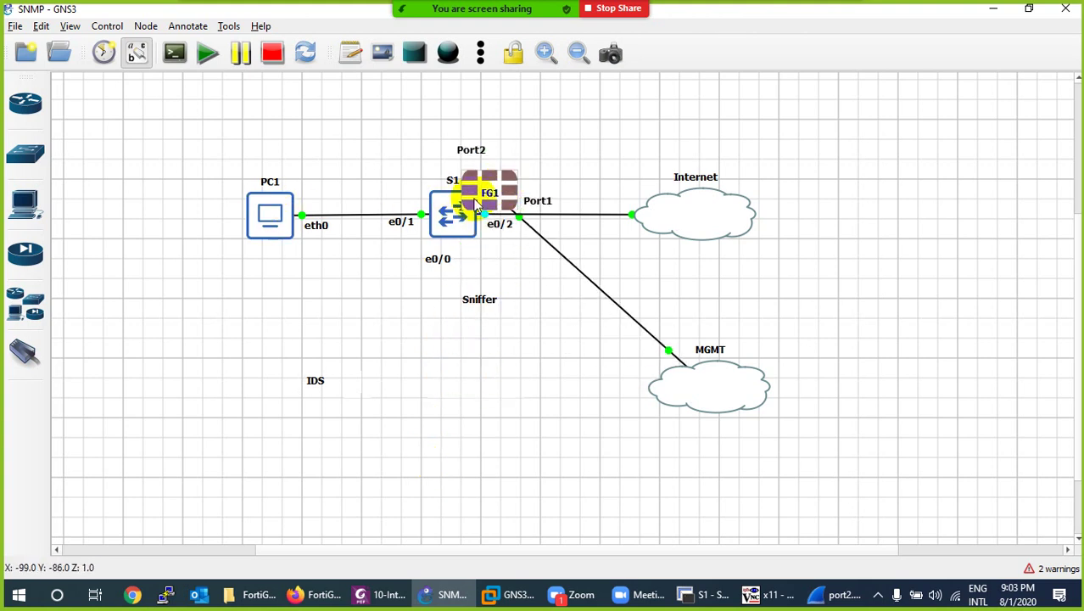
{"action": "mouse_move", "coordinate": [484, 195]}
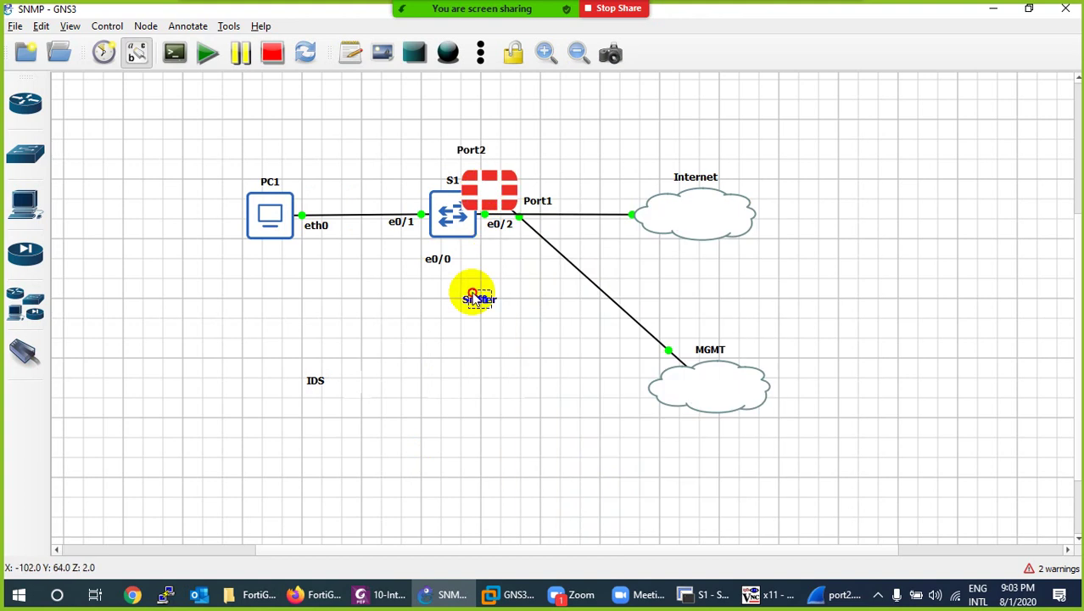
{"action": "left_click_drag", "start_coordinate": [490, 188], "coordinate": [456, 397]}
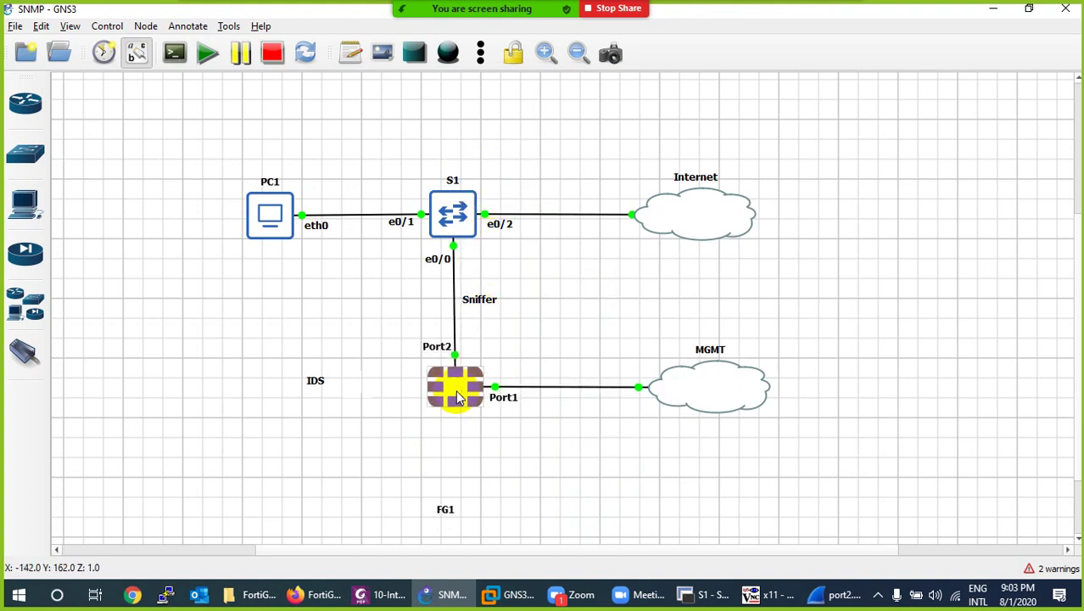